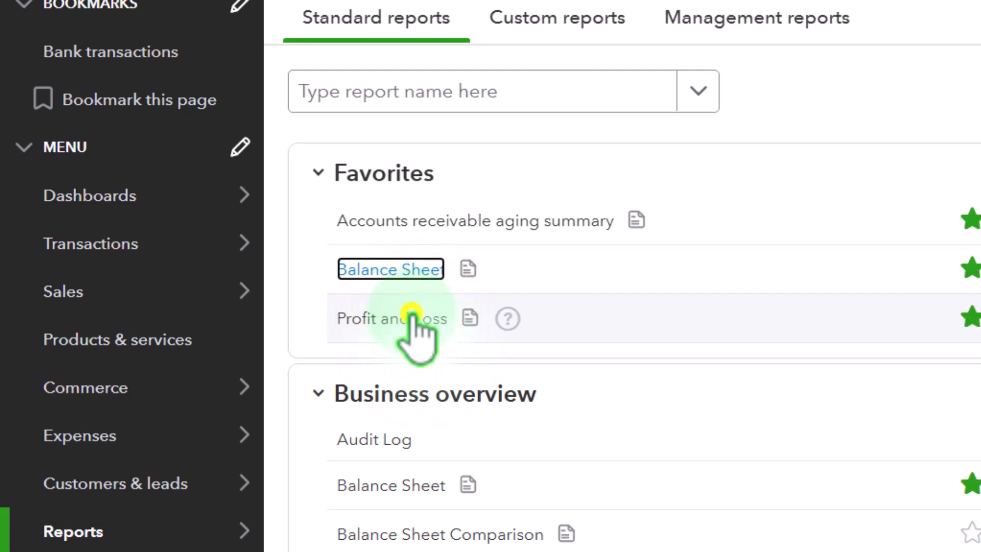
Step: Open the Profit and Loss report in a new browser tab, staying on the Balance Sheet
right_click(414, 318)
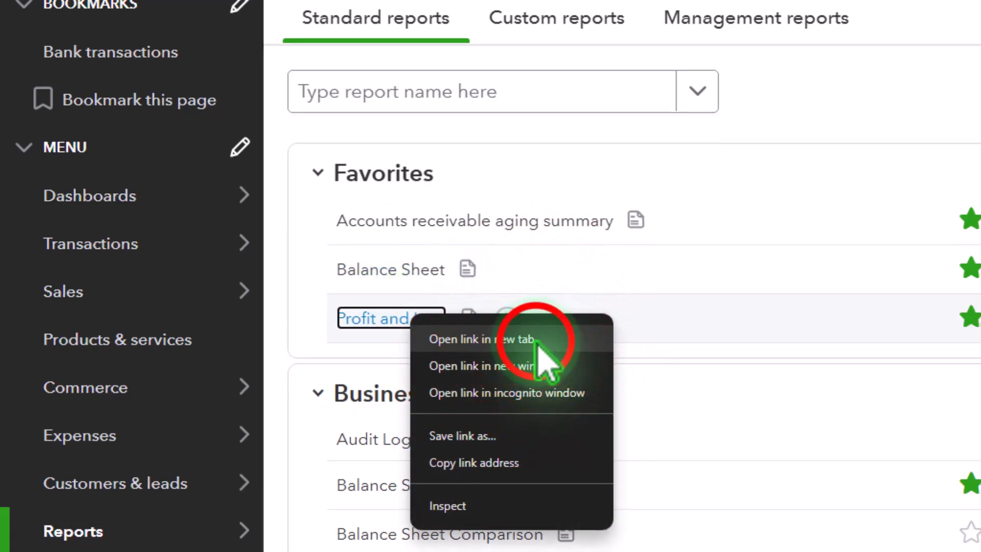
click(460, 340)
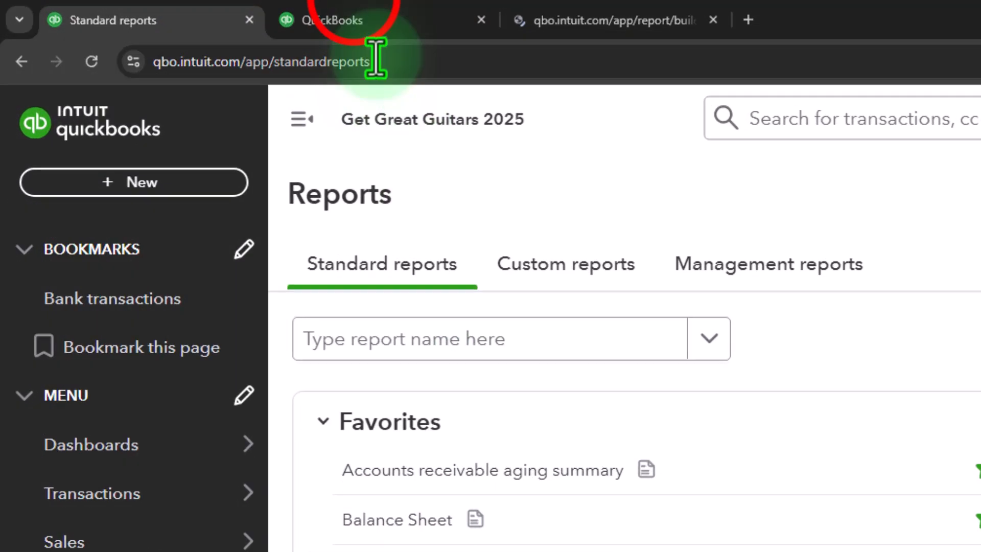
click(355, 7)
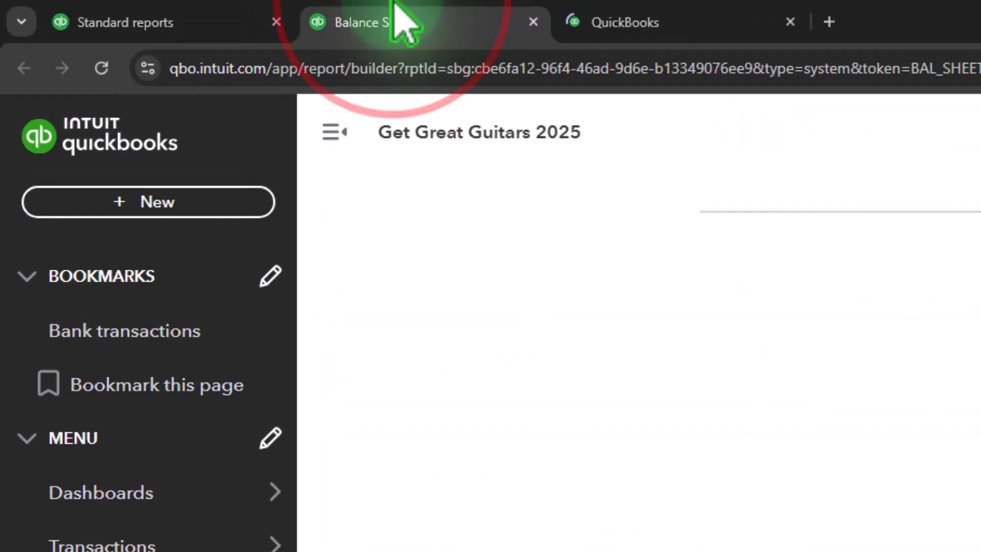
Step: Set the Balance Sheet to custom dates 01/01/2025–01/31/2025, then move to the Profit and Loss tab
click(302, 119)
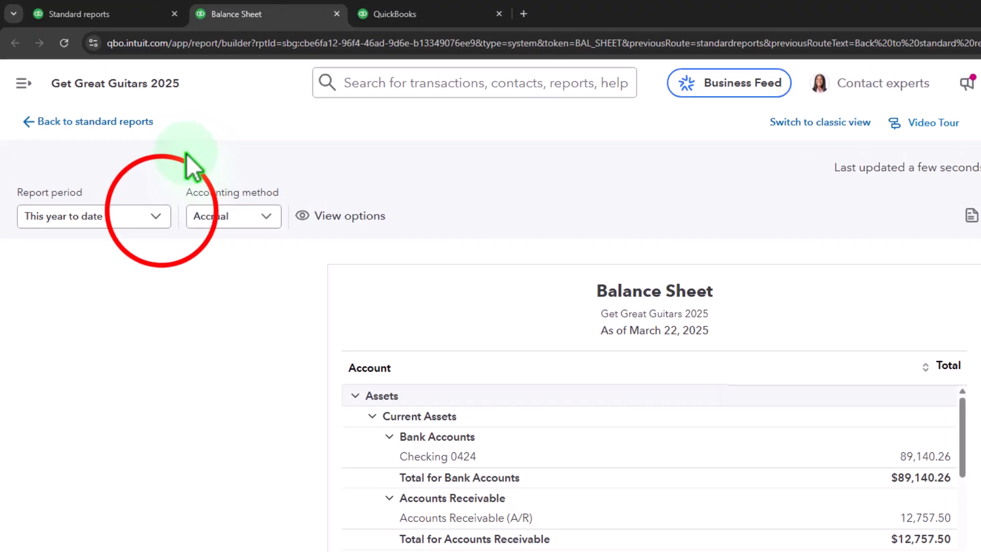
click(157, 213)
scroll(98, 316, up, 5)
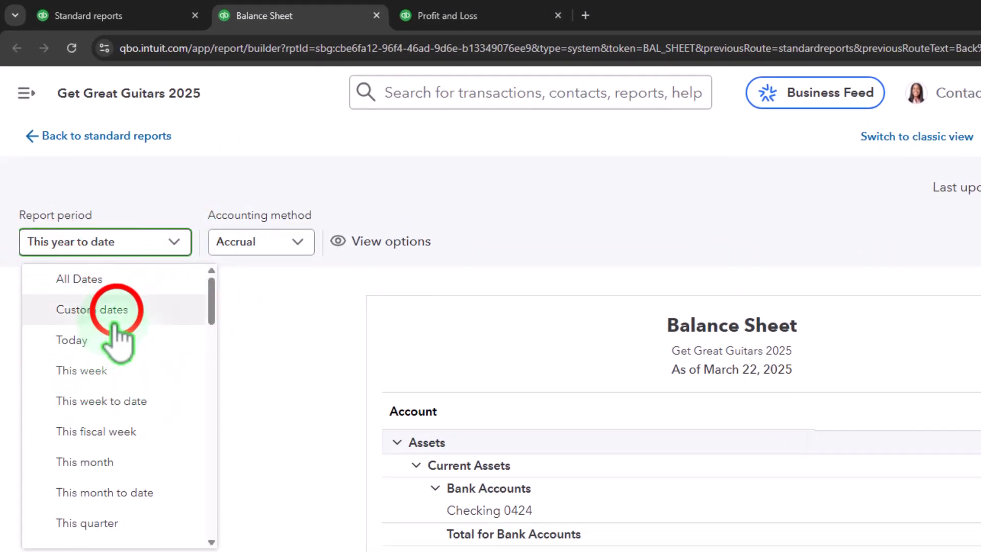
click(116, 309)
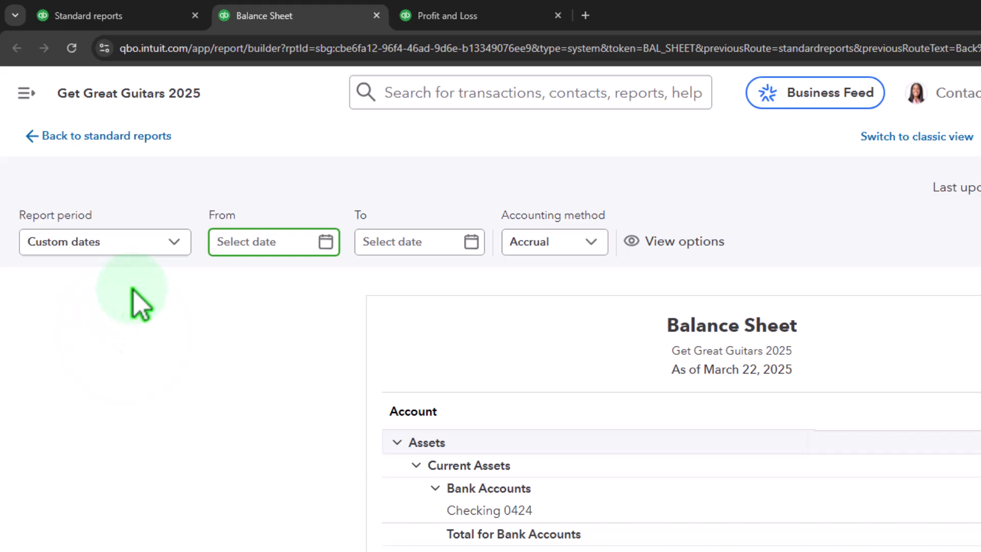
text(01/01/2025)
key(Tab)
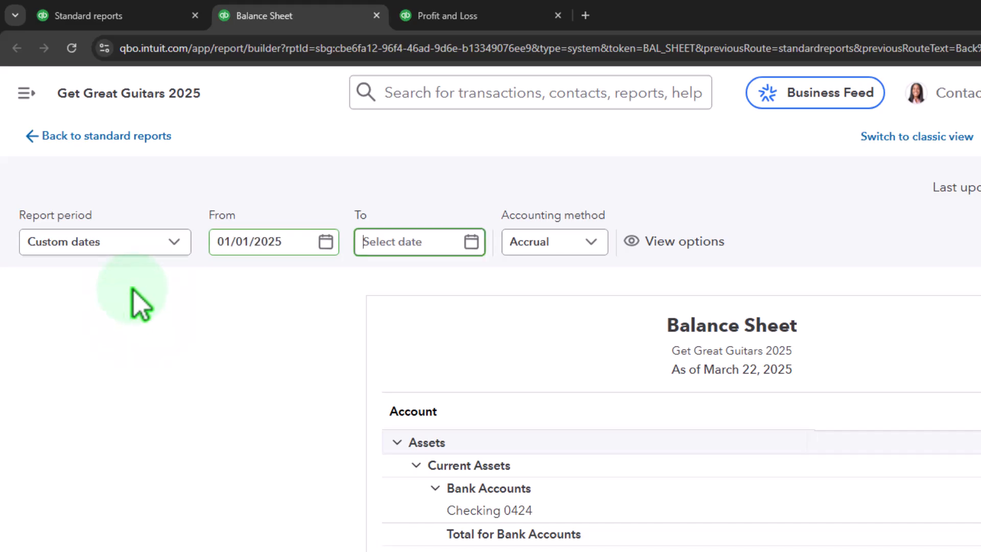
text(01312025)
key(Tab)
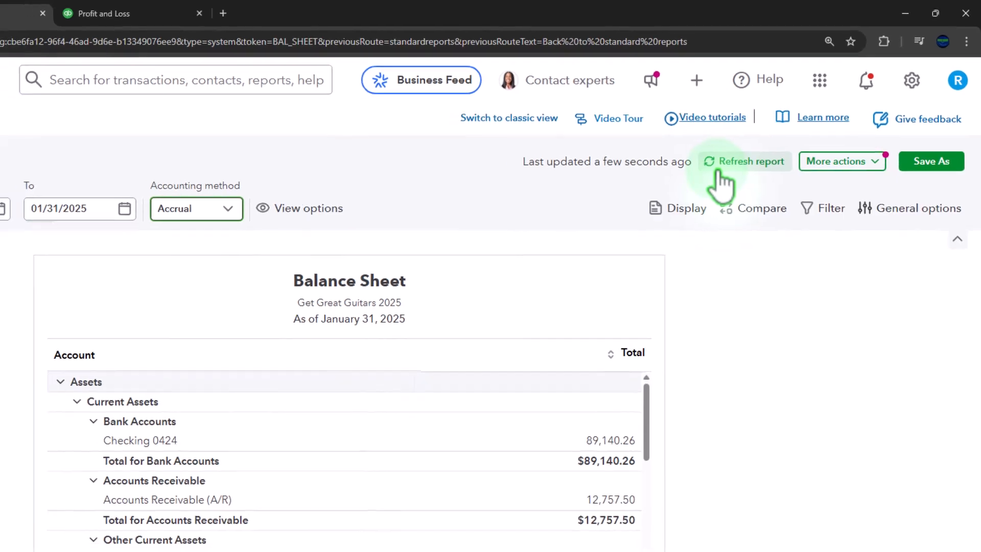
click(84, 14)
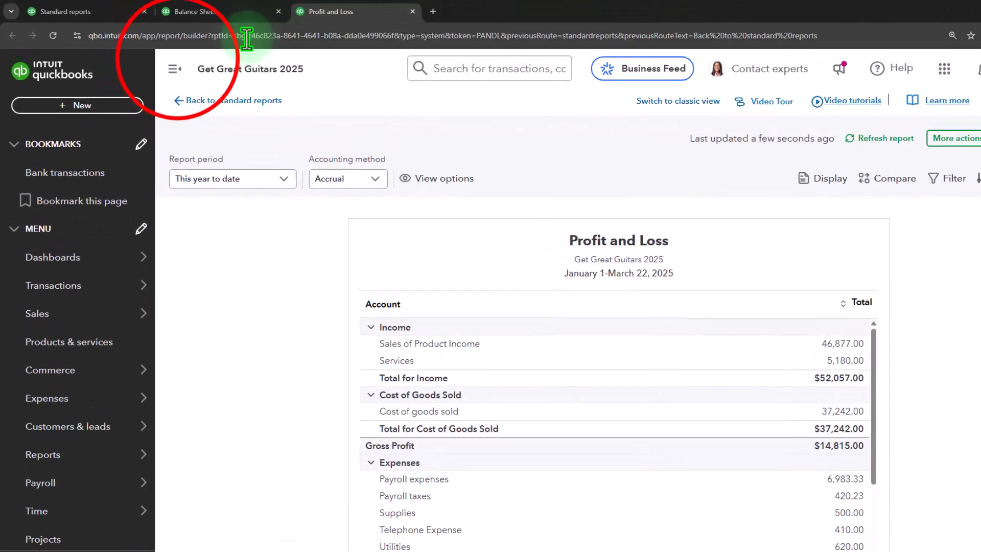
Step: Run Profit and Loss for custom dates 01/01/2025–01/31/2025, showing $52,057.00 total income
click(312, 123)
click(159, 212)
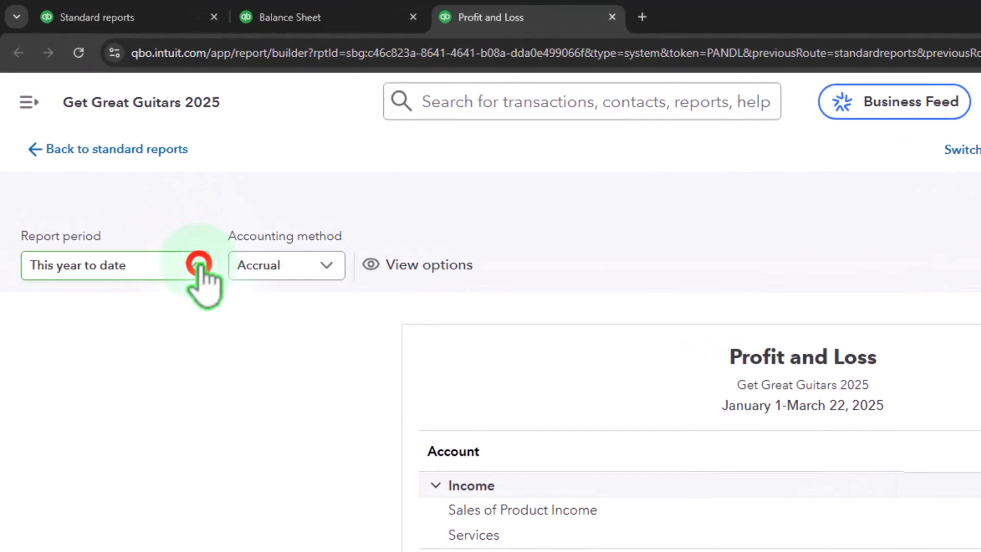
scroll(127, 302, up, 5)
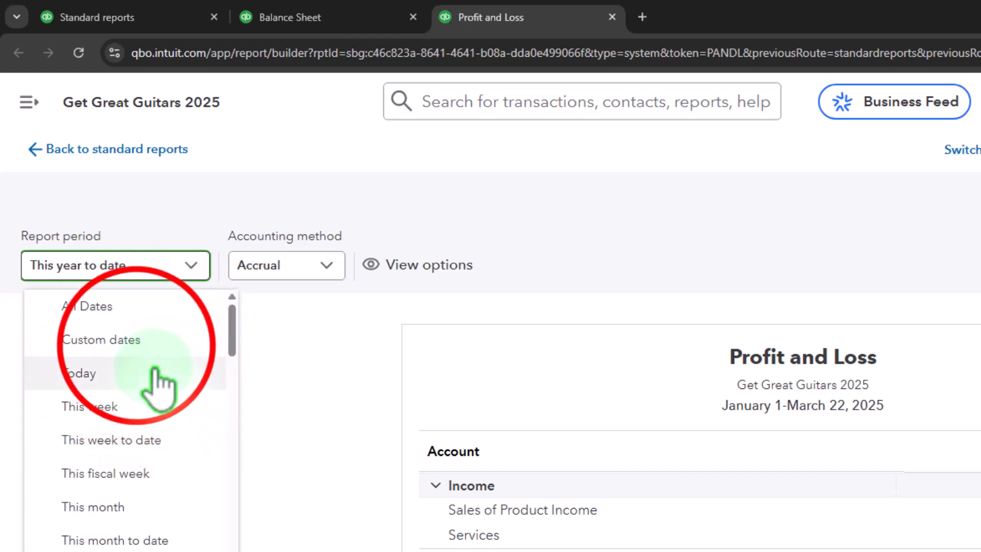
click(136, 341)
key(Tab)
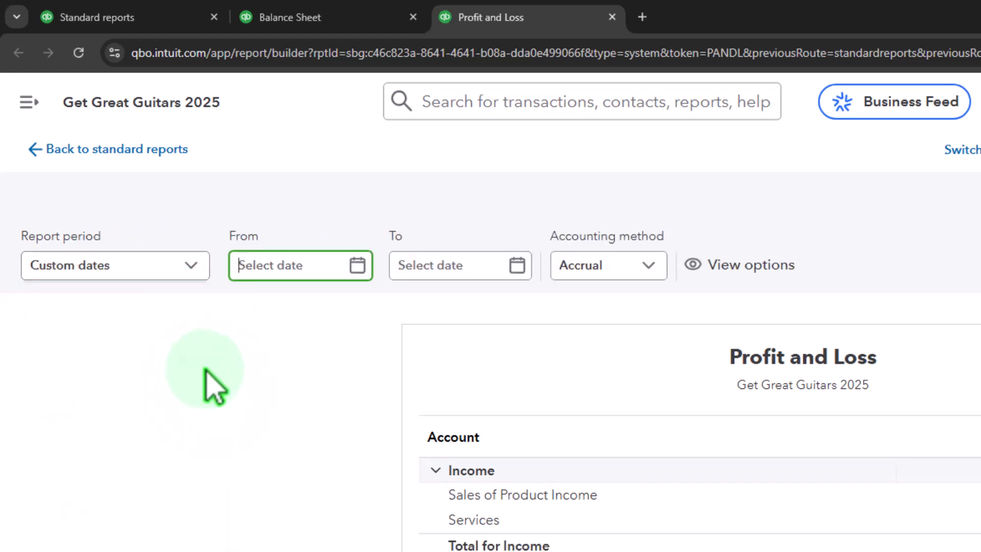
text(0)
text(1/01/2025)
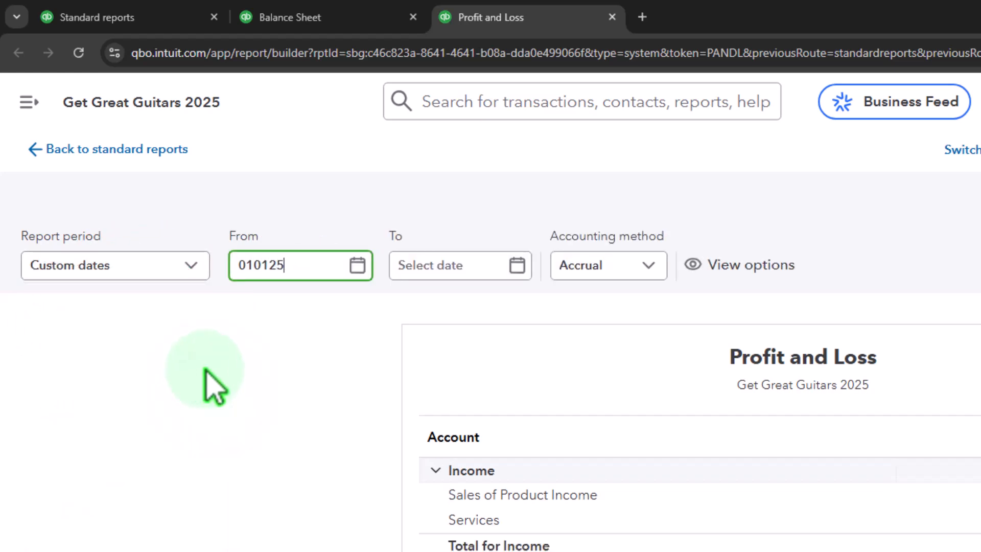
key(Tab)
text(013125)
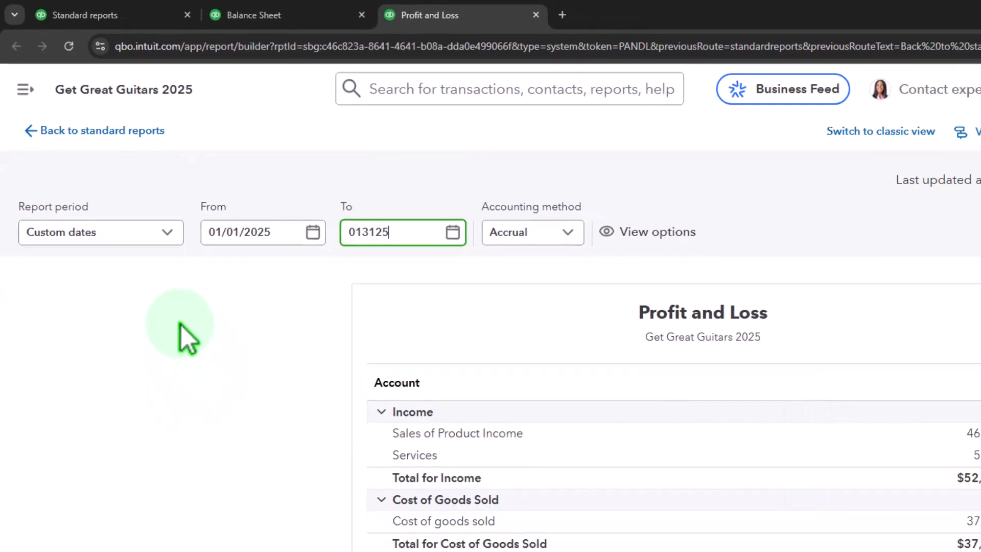
key(Tab)
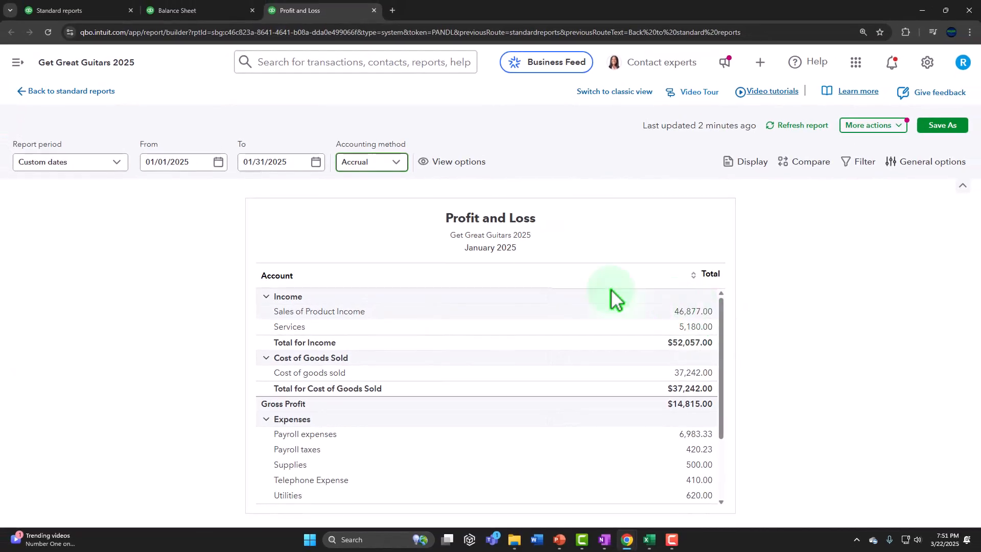
Step: Go to Sales > Customers and scroll down to the customer list with open balances
click(77, 10)
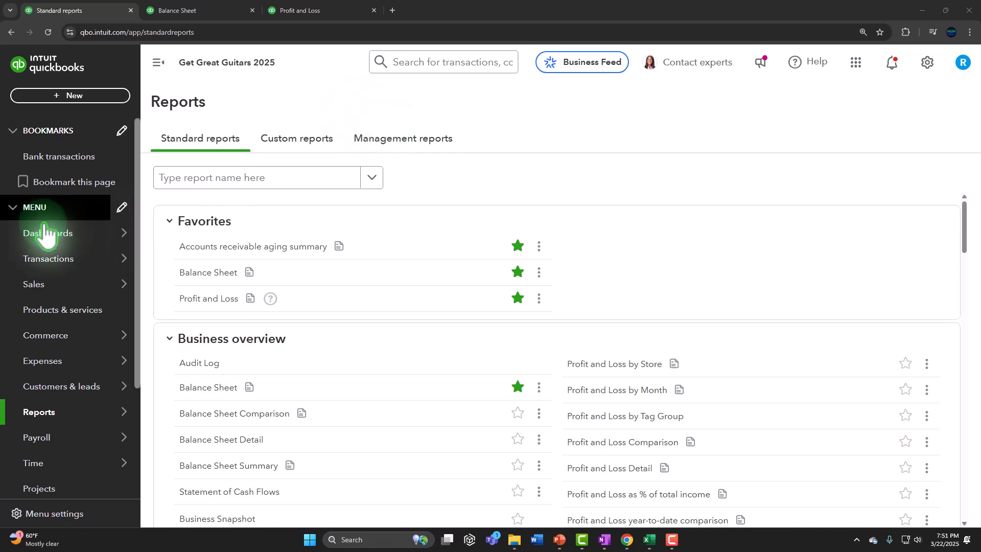
click(49, 263)
click(48, 286)
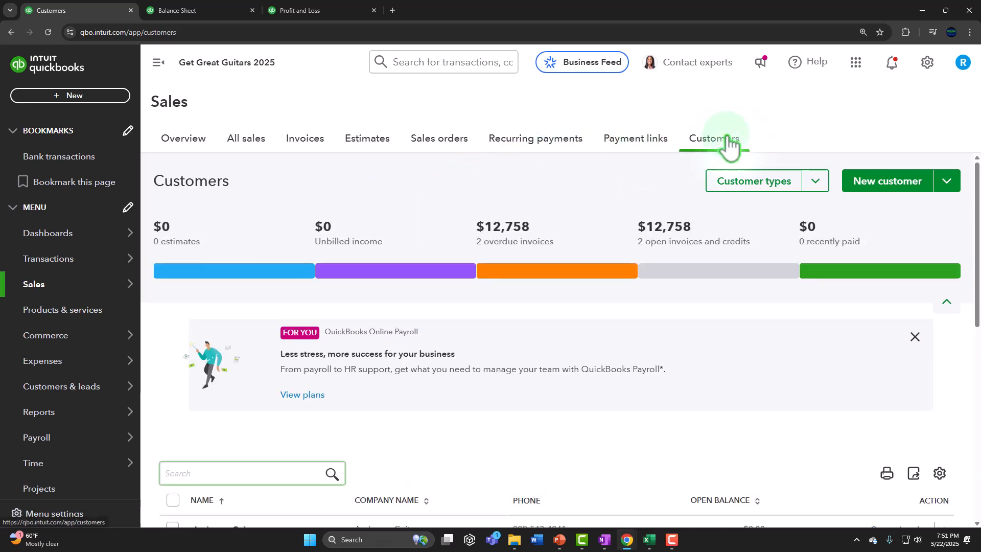
click(159, 62)
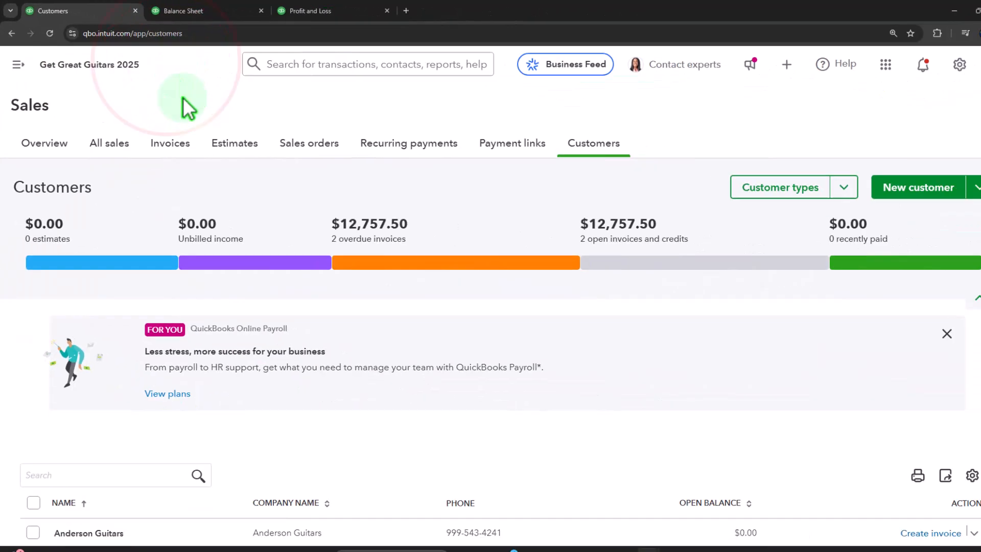
scroll(265, 278, down, 5)
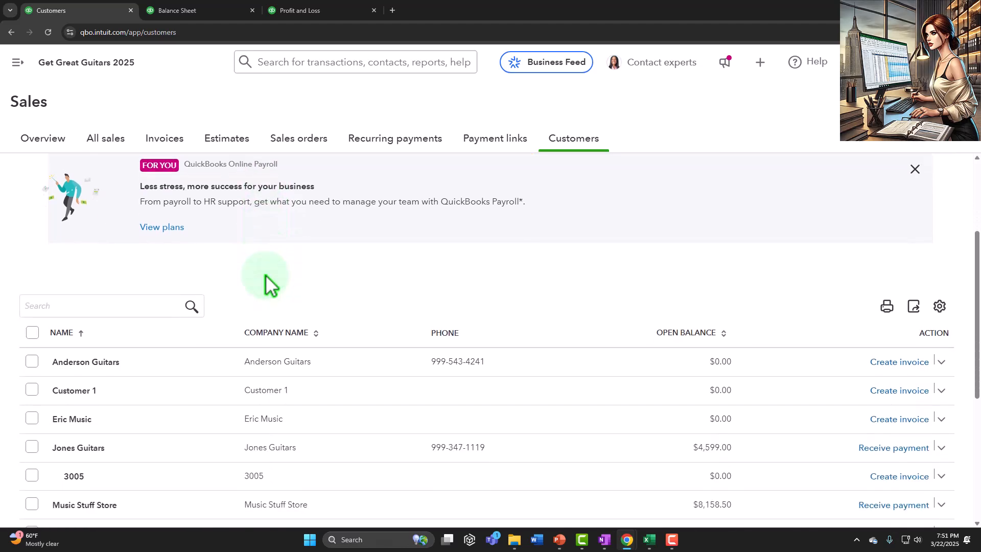
scroll(266, 278, down, 1)
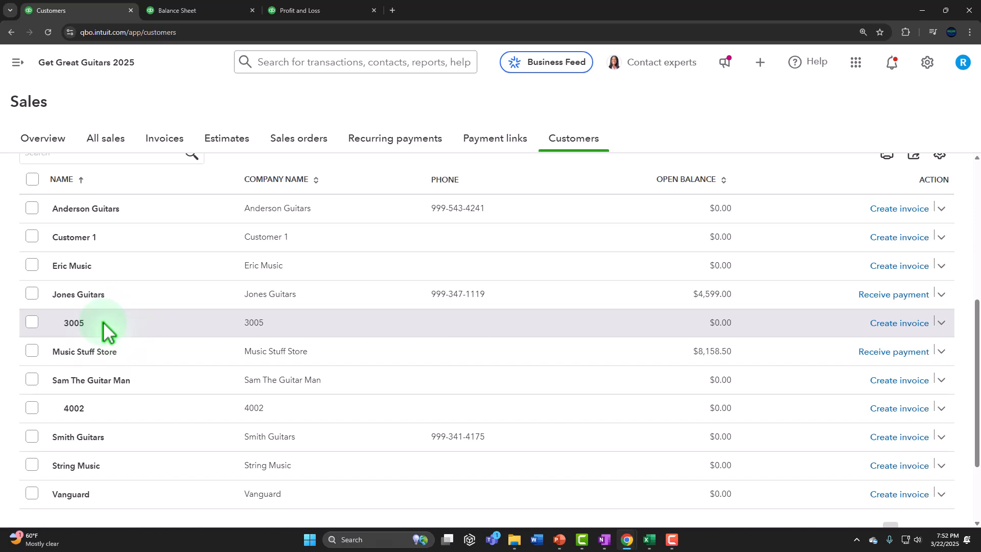
Step: Expand the sidebar and open the Projects list showing the two in-progress projects
click(17, 62)
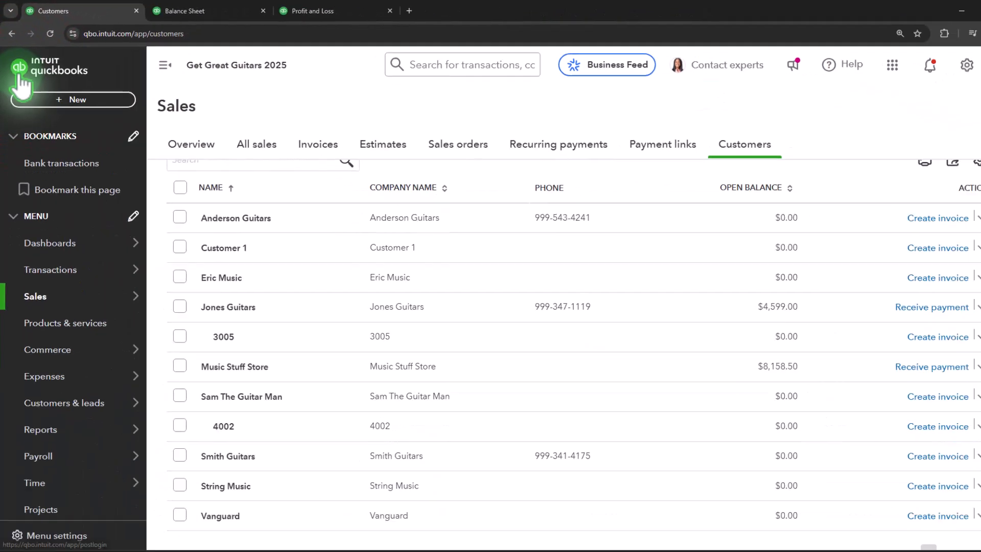
mouse_move(41, 435)
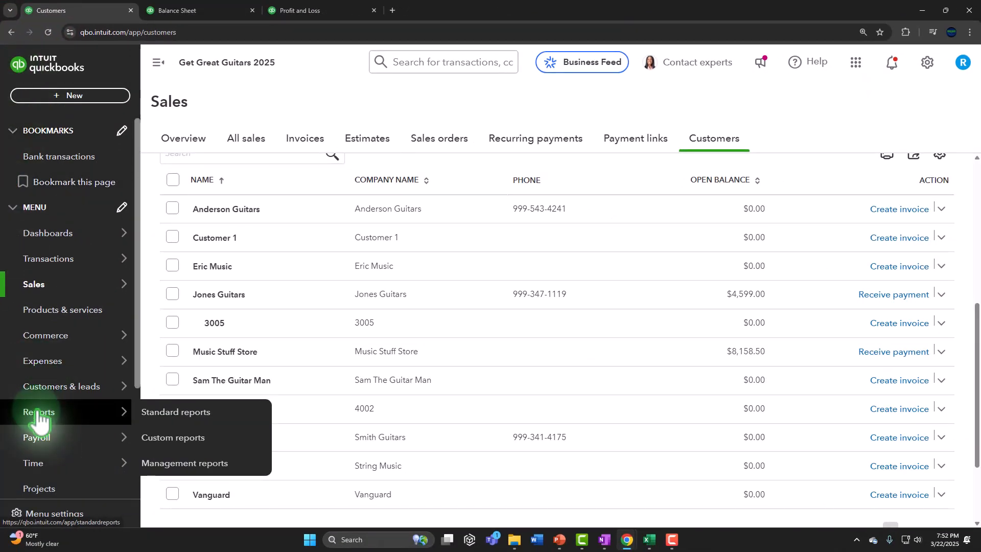
scroll(40, 416, down, 2)
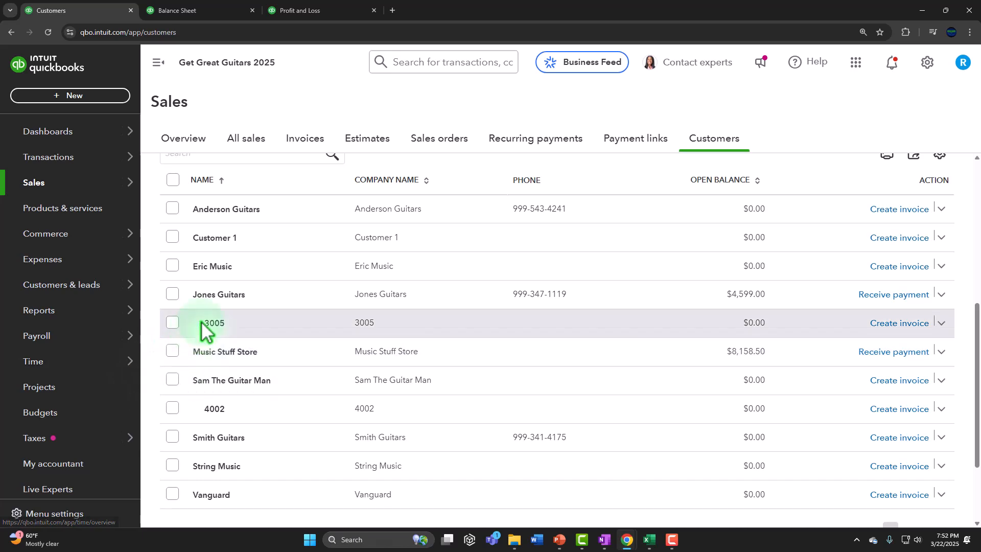
click(58, 389)
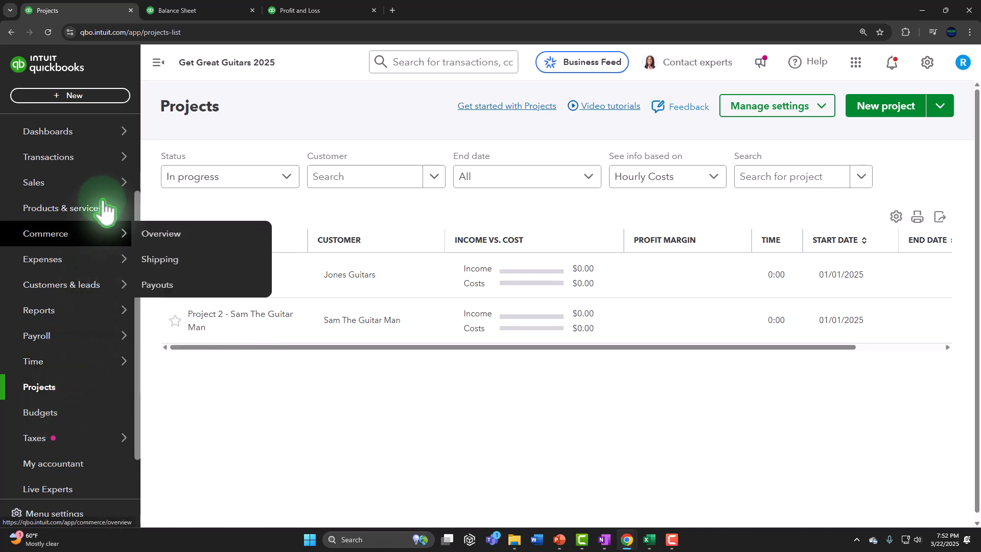
click(158, 65)
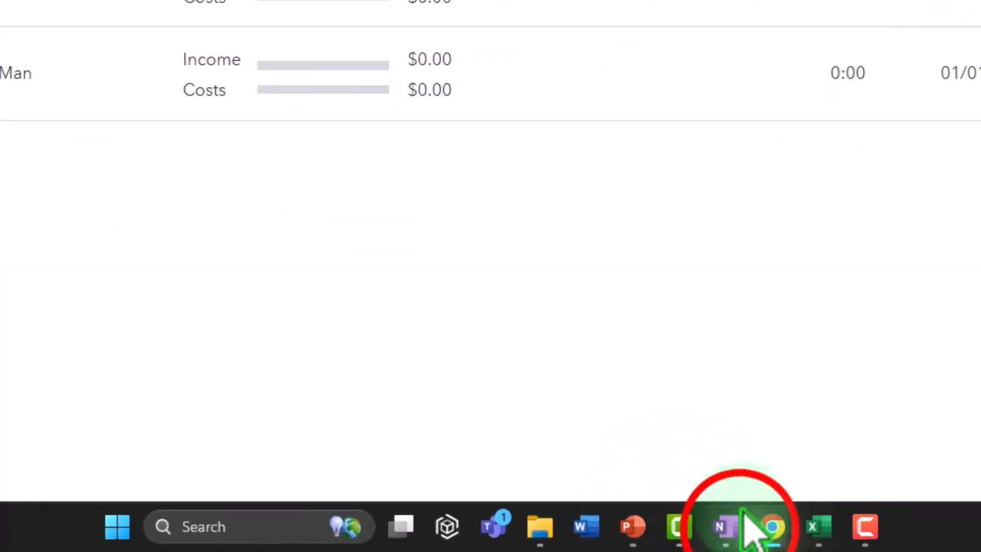
Step: Switch to QuickBooks Desktop from the taskbar to show its Home page
click(746, 516)
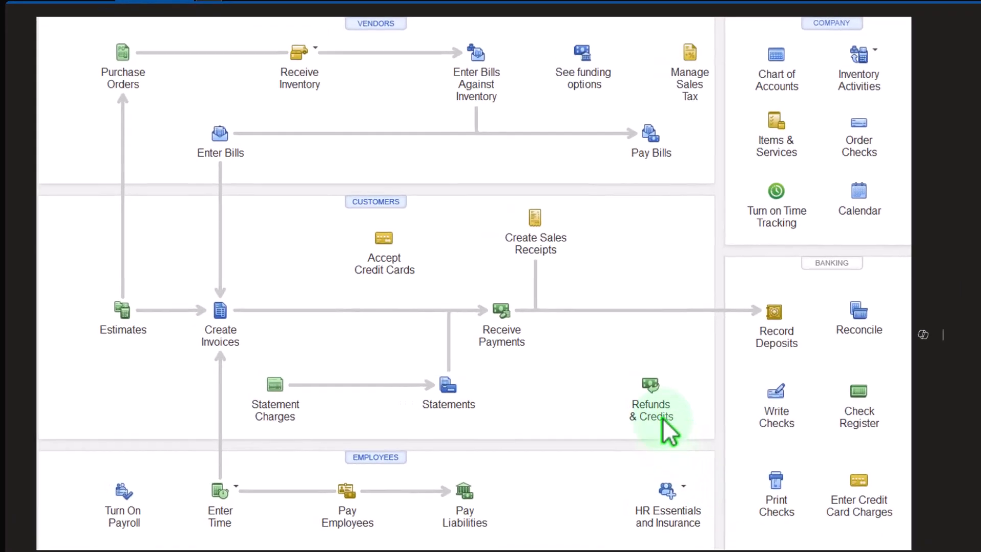
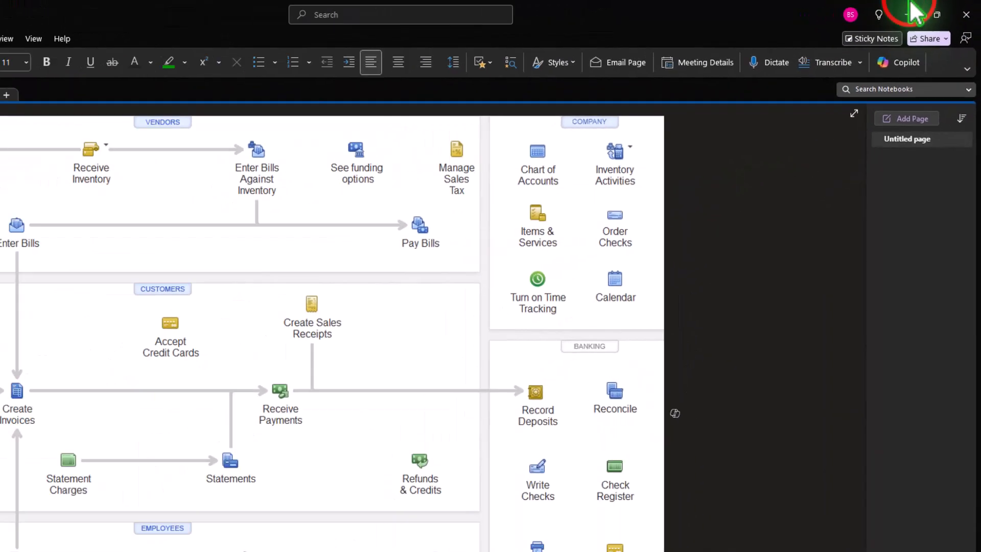
Step: Drill from the $420.23 January payroll taxes on the Profit and Loss report into Journal Entry #4
click(886, 19)
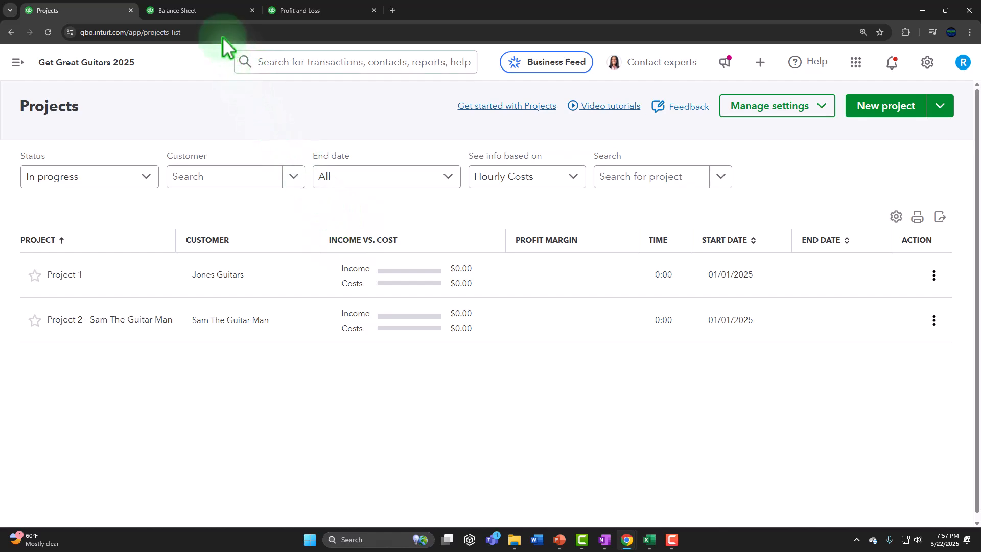
click(310, 7)
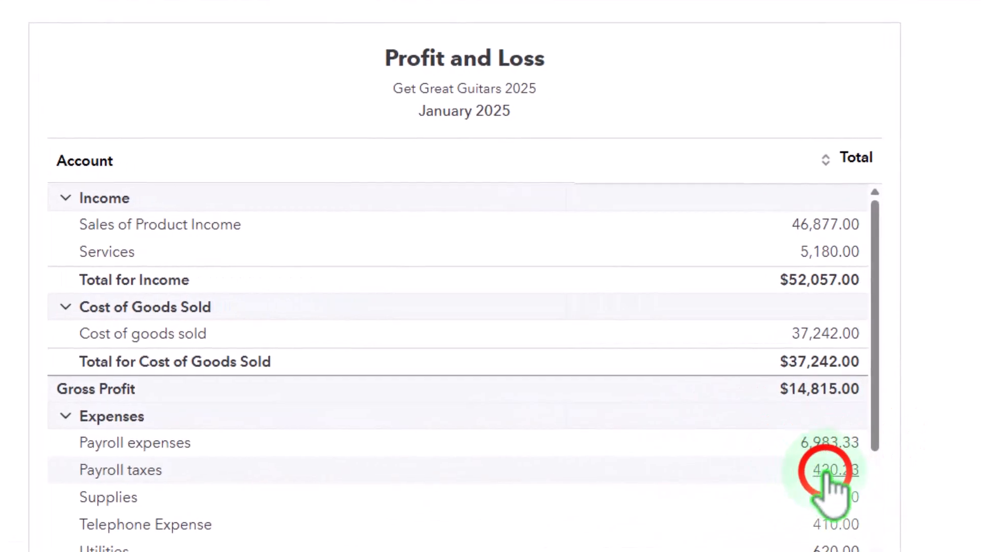
click(824, 470)
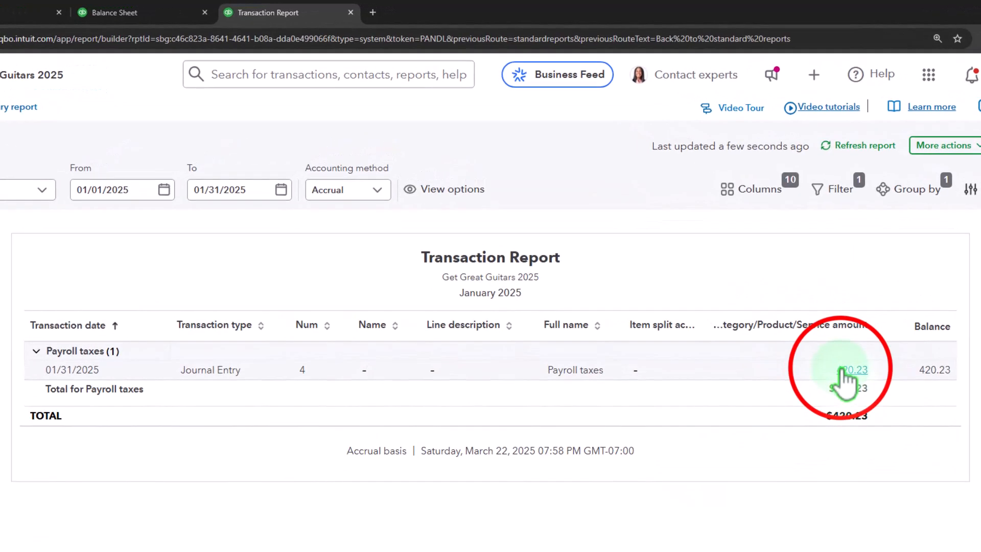
click(847, 369)
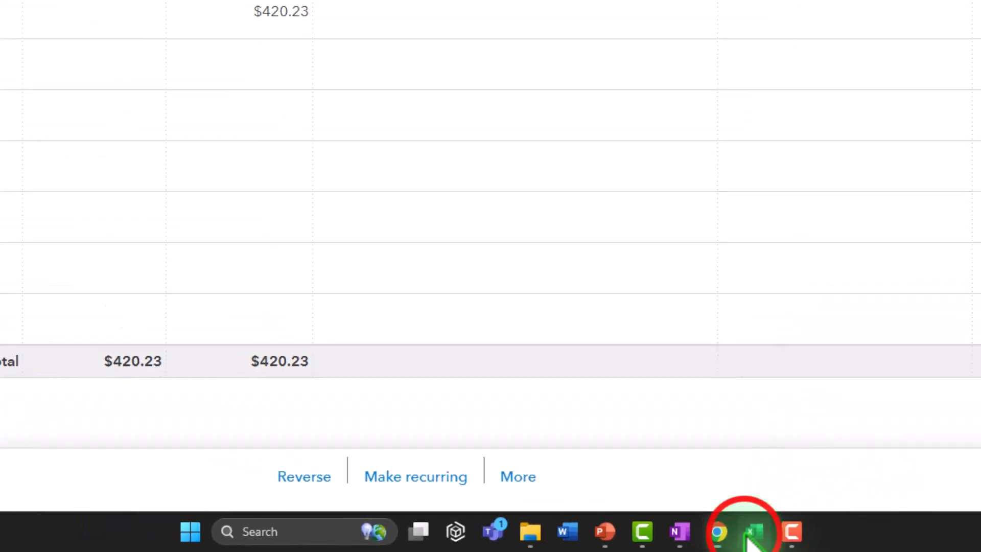
Step: Check the 54.01 State ER and 474.24 payroll tax totals in Excel, then return to the journal entry debit
click(692, 536)
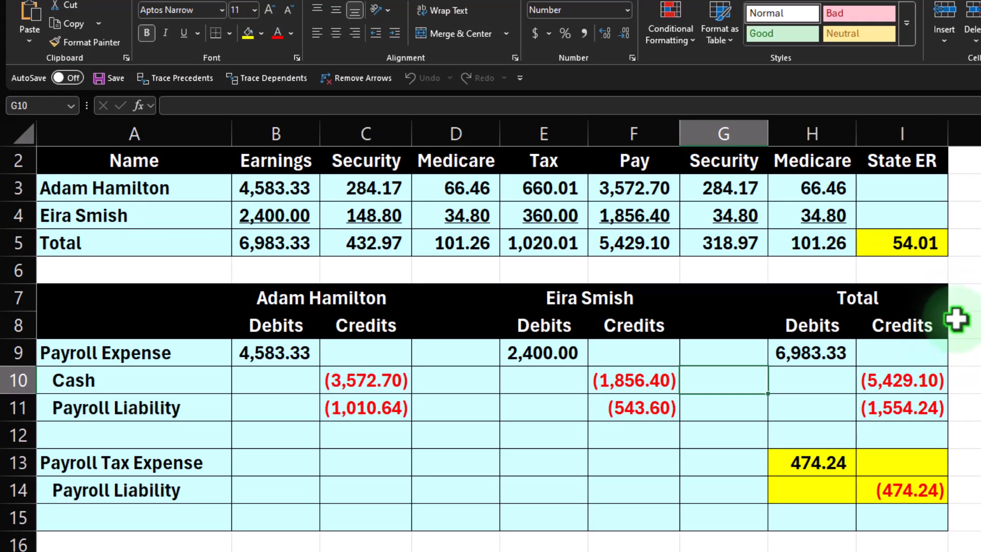
click(924, 250)
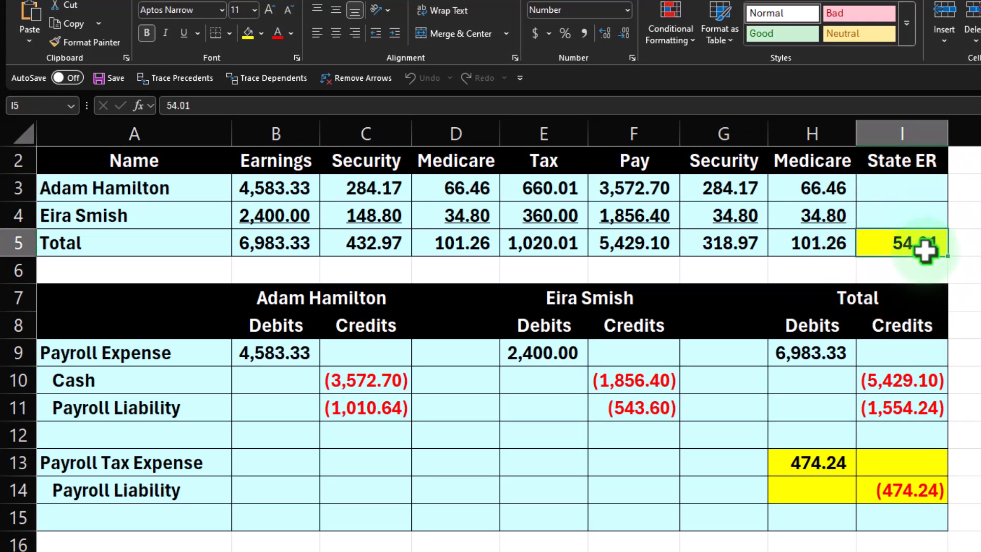
click(847, 463)
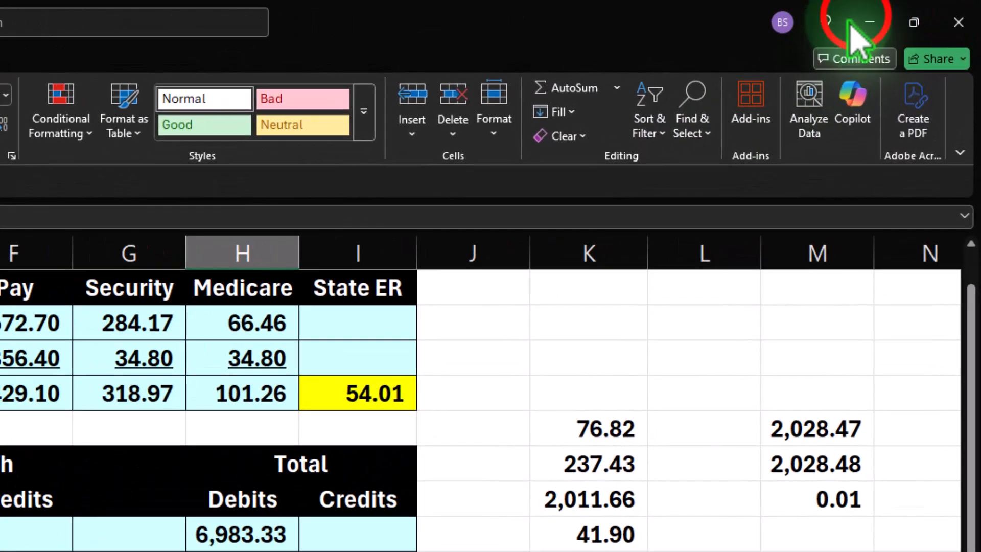
click(849, 23)
click(397, 290)
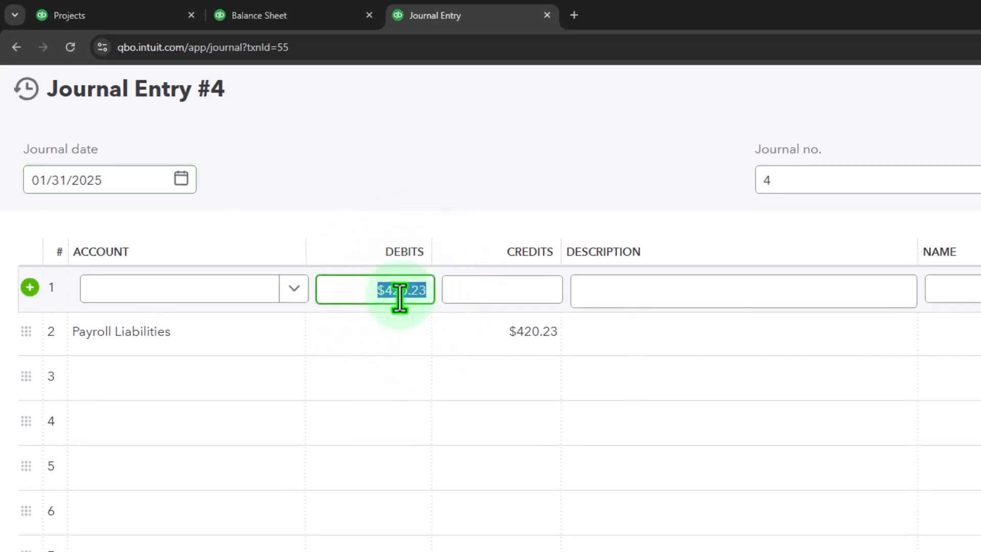
Step: Debit Payroll taxes and credit Payroll Liabilities 474.24 on Journal Entry #4, then save and close
text(44.2)
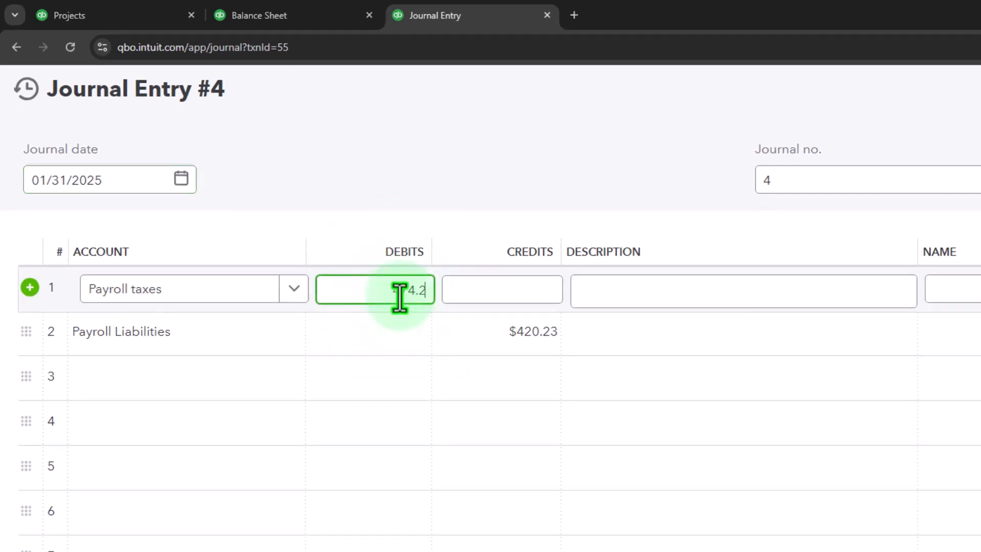
text(4)
key(Tab)
key(Tab)
key(Tab)
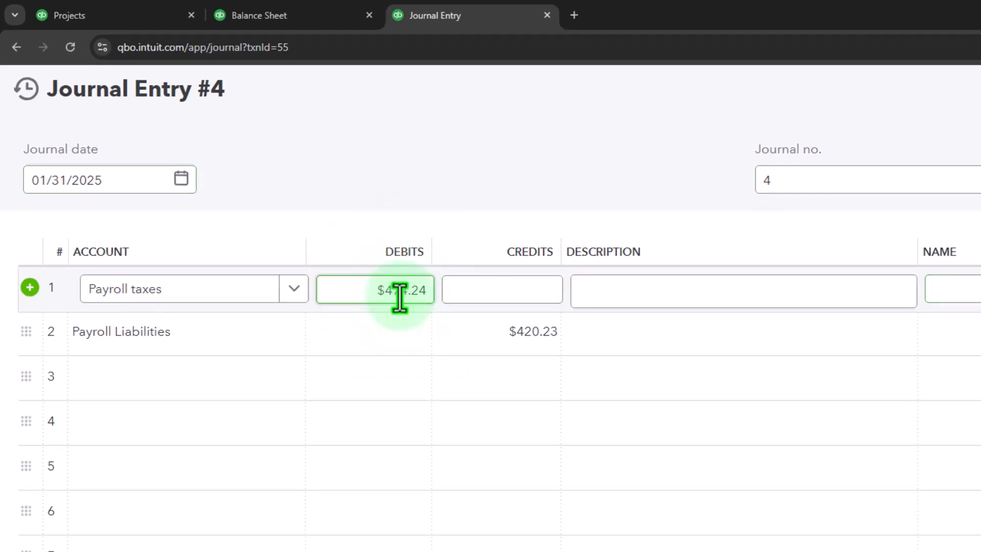
key(Tab)
key(Tab)
key(Tab)
key(Tab)
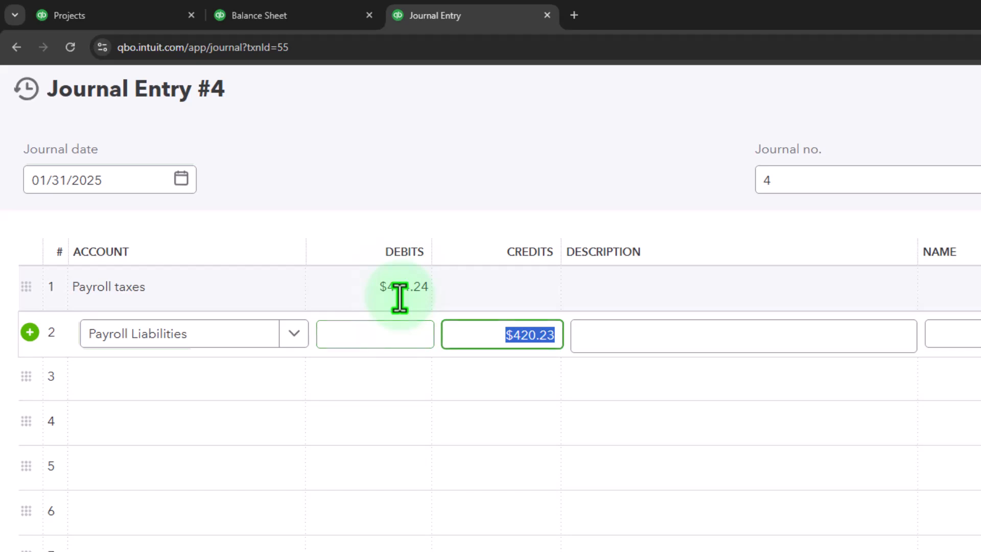
text(474.24)
key(Tab)
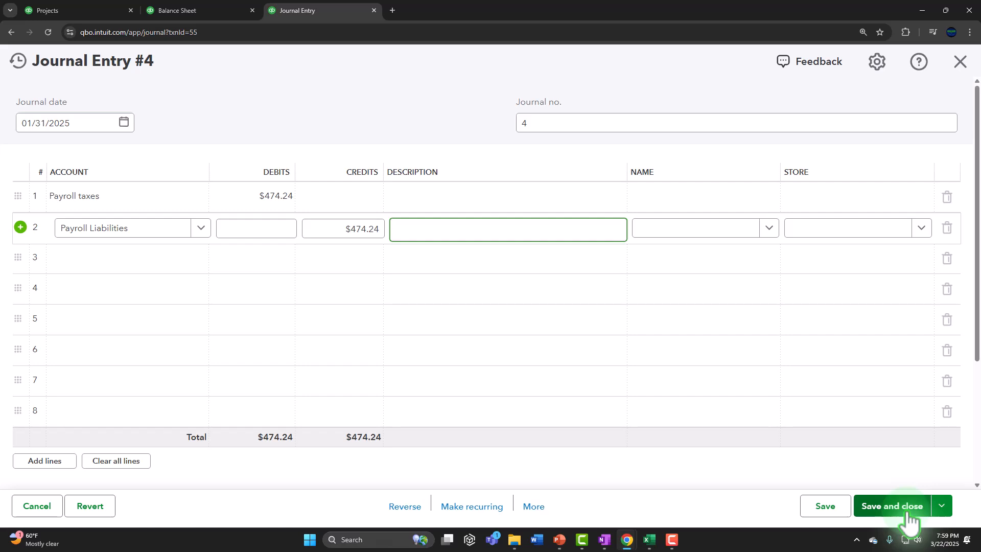
click(909, 521)
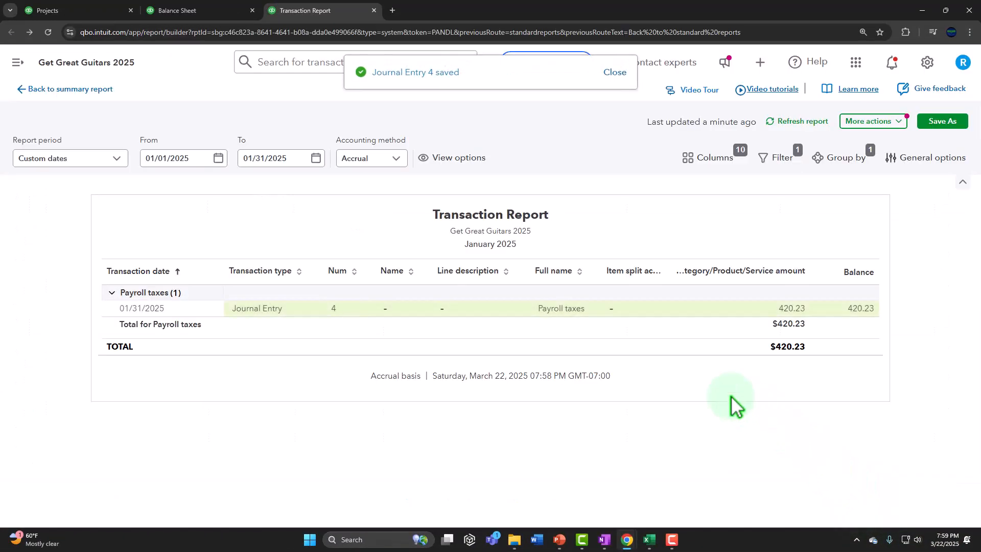
Step: Go back to the January 2025 accrual-basis Profit and Loss summary
click(101, 90)
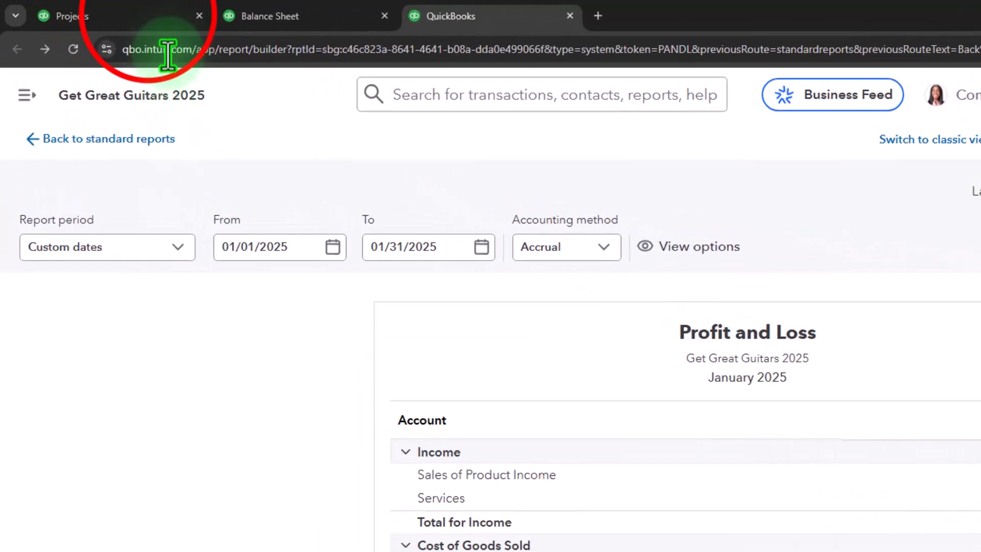
Step: Go to Sales > Customers, showing $12,758 across 2 overdue invoices
click(148, 17)
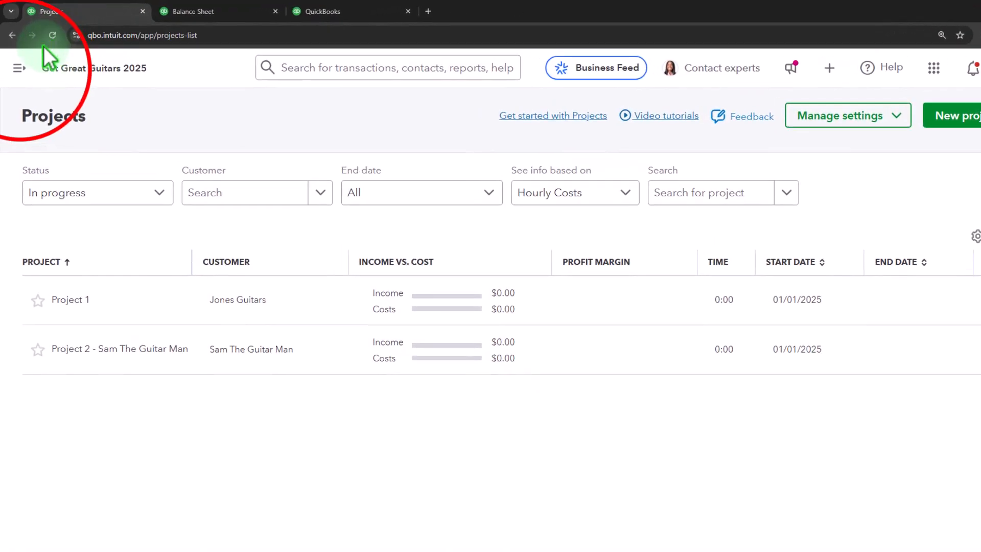
click(19, 68)
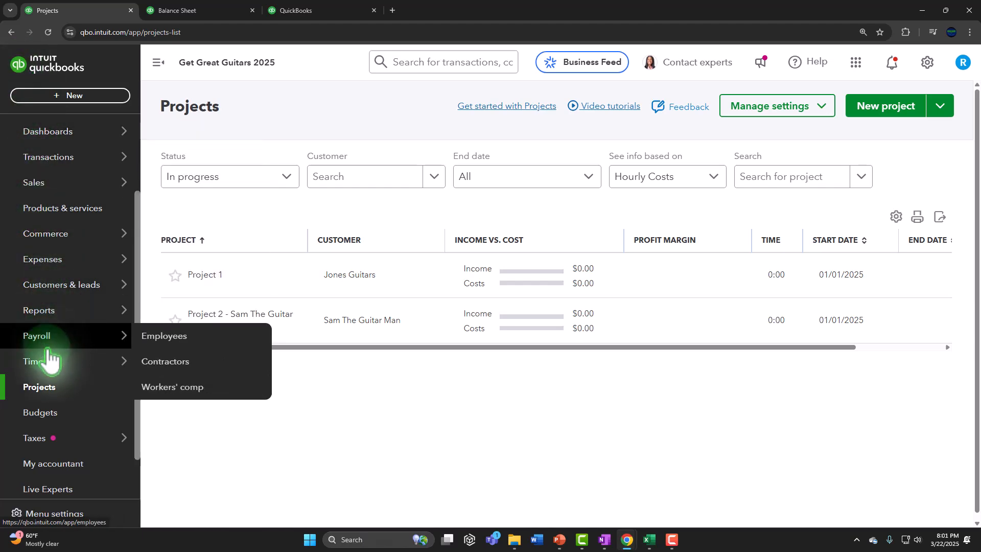
click(44, 179)
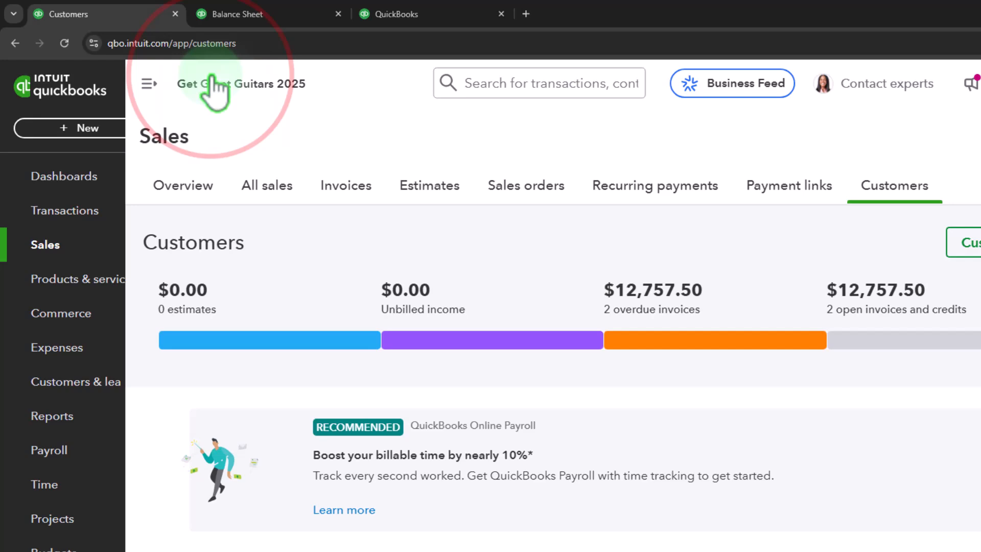
click(258, 98)
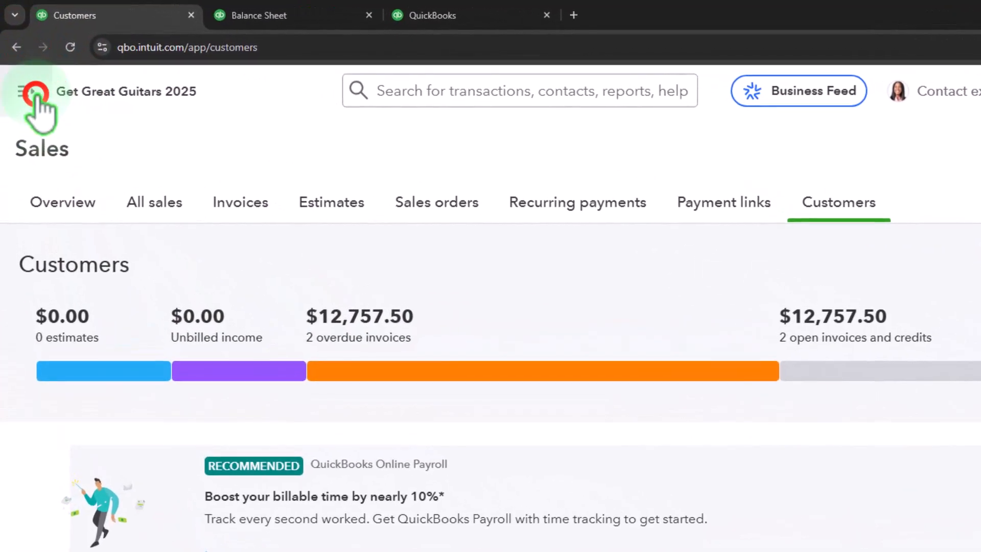
click(35, 92)
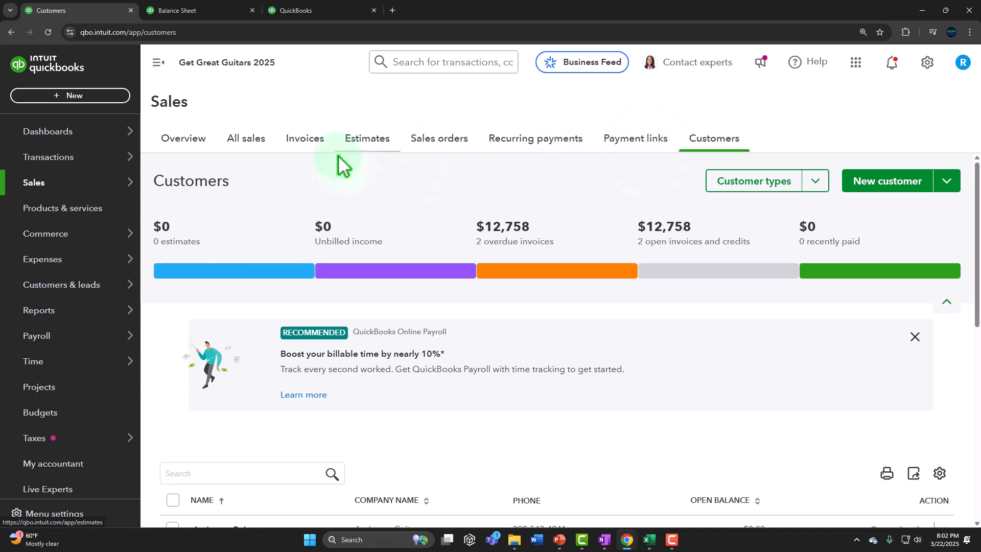
Step: Start a new Service item from the Products & services list
click(56, 217)
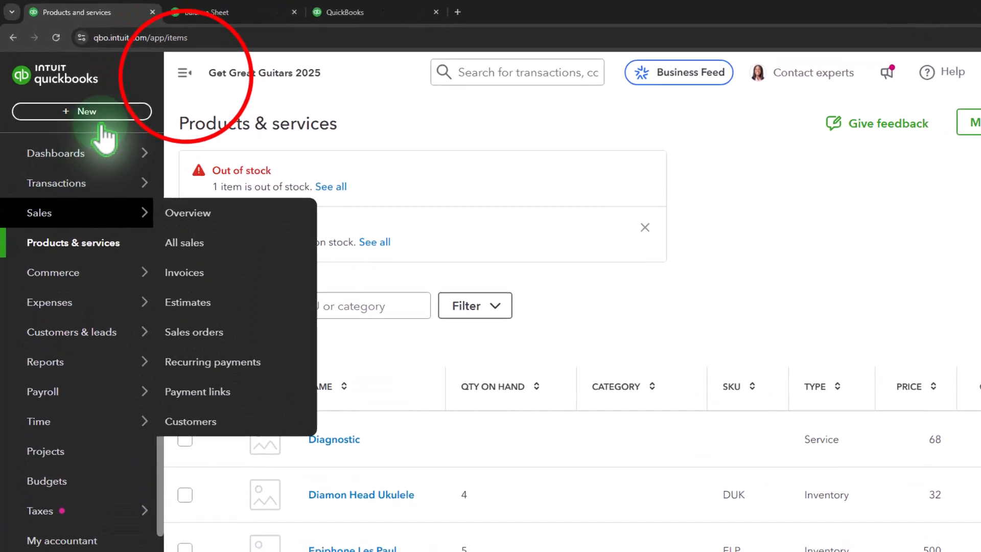
click(225, 90)
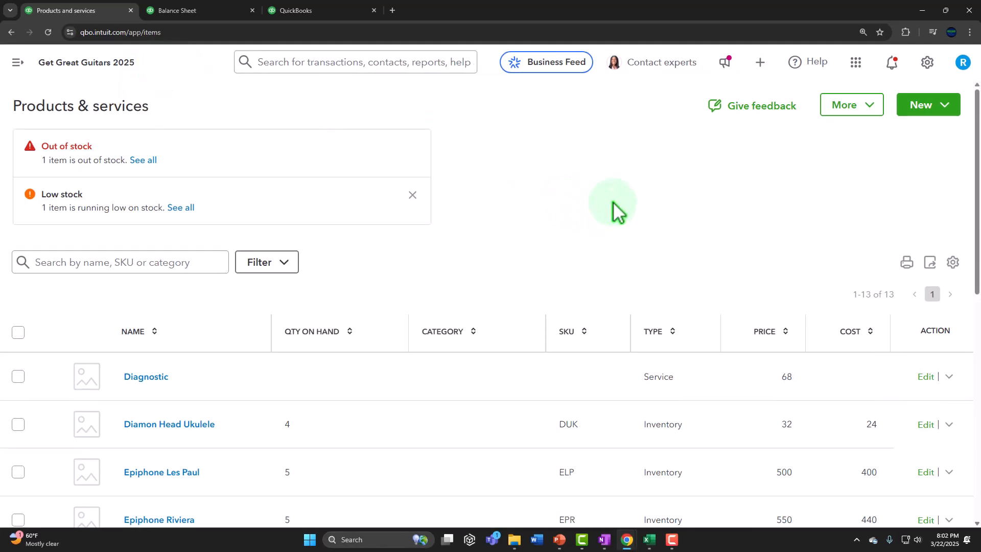
click(917, 106)
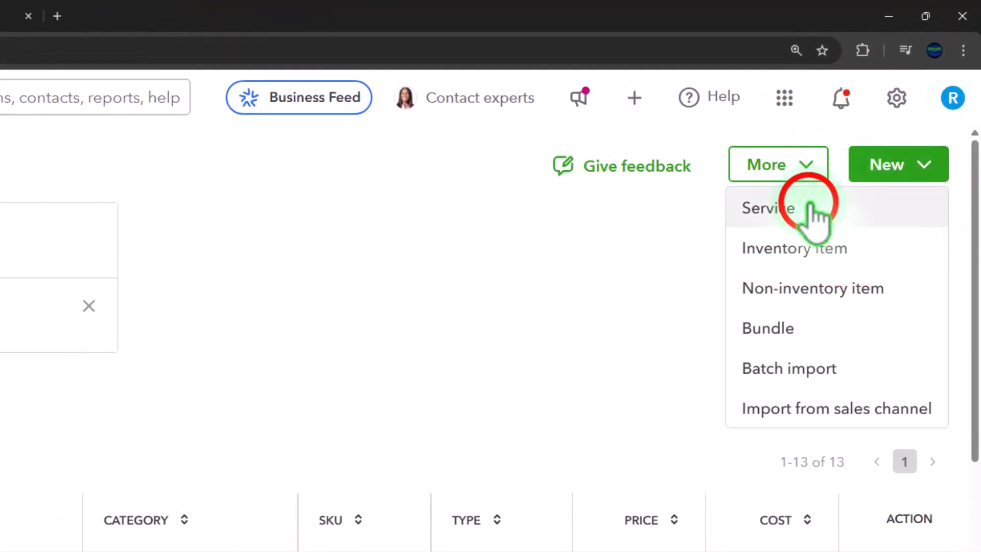
click(813, 209)
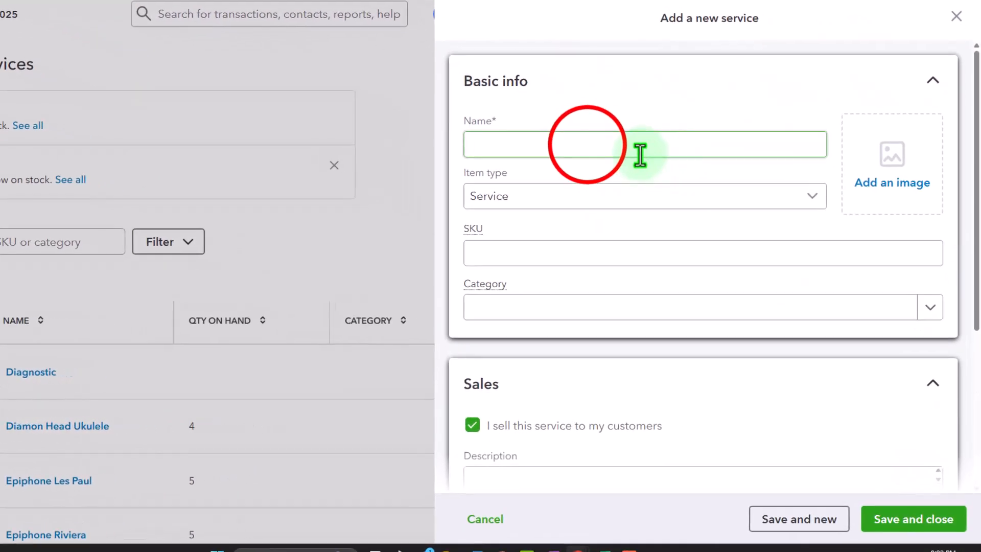
click(587, 145)
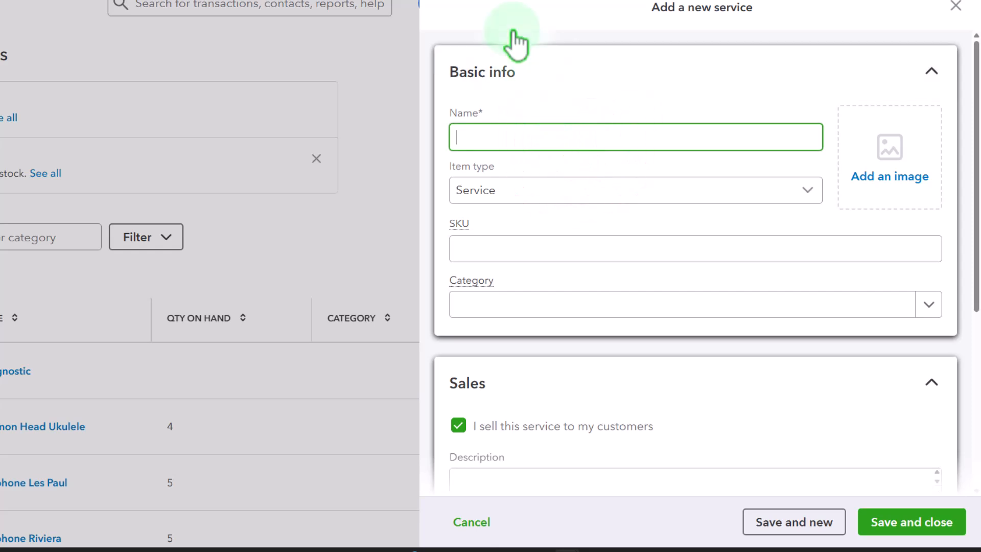
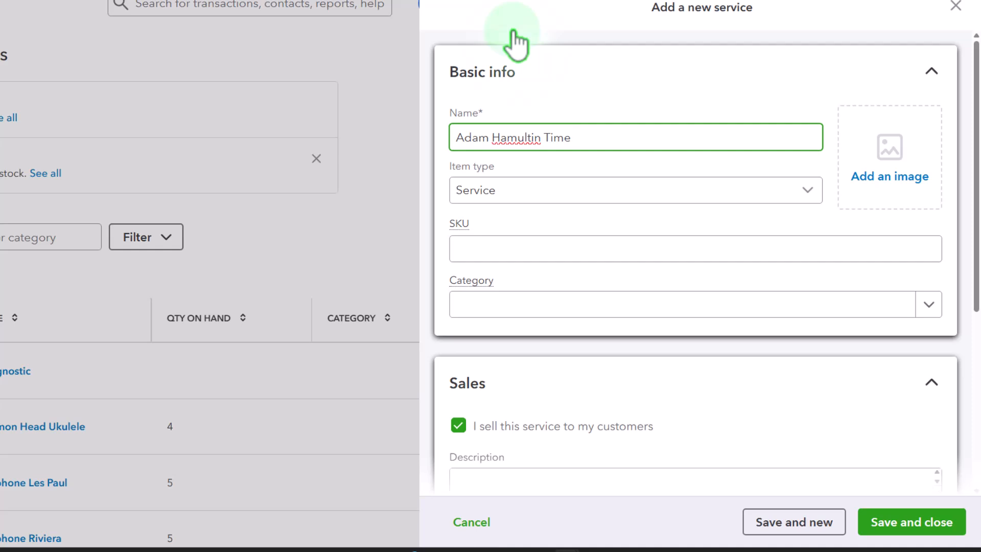
Step: Name the new service after the employee's time rate
text(Rate)
key(Tab)
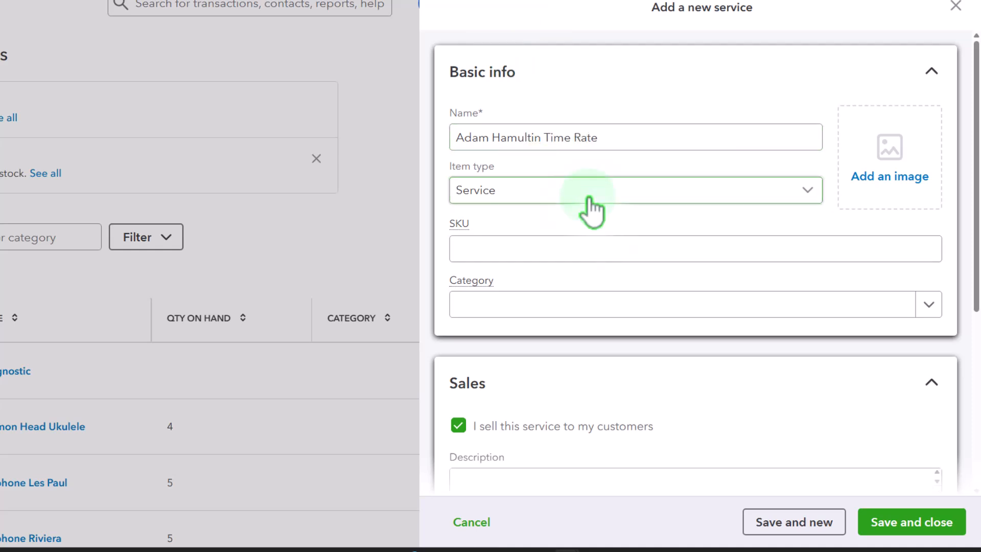
click(604, 241)
scroll(606, 241, down, 2)
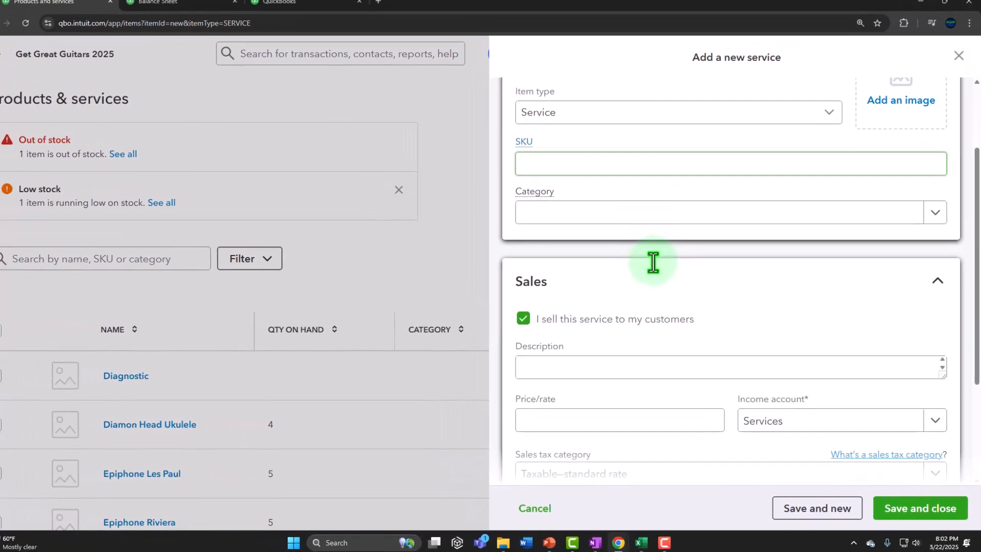
scroll(654, 262, down, 1)
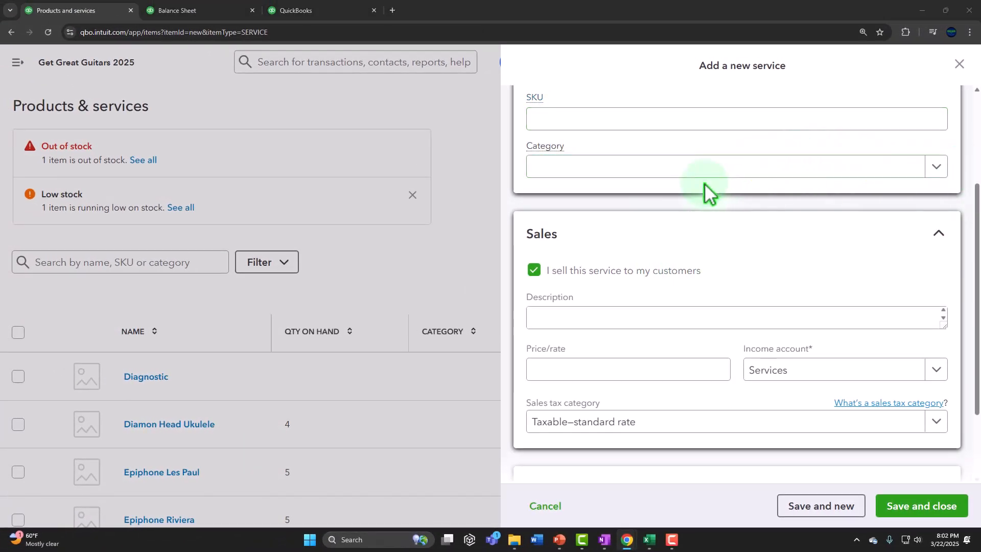
click(605, 316)
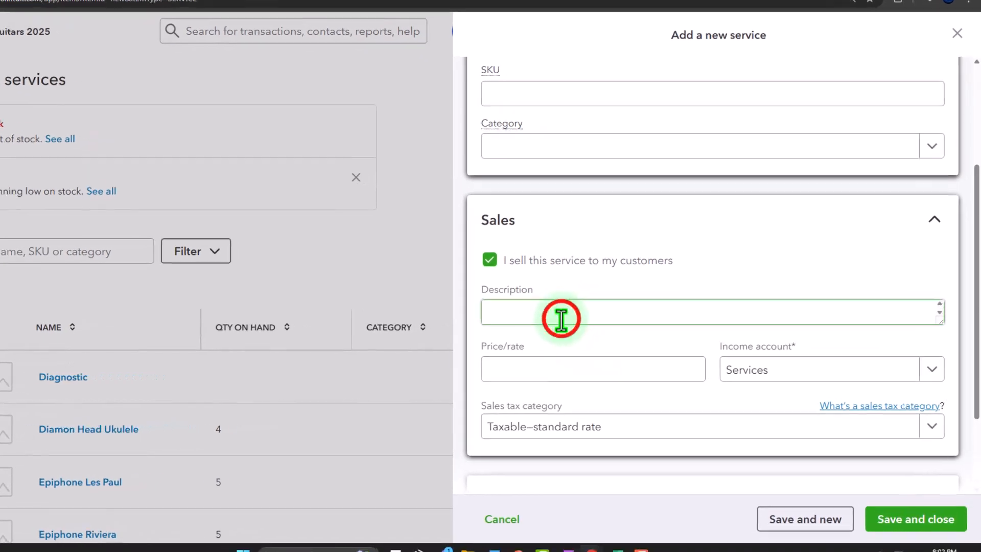
scroll(572, 266, up, 4)
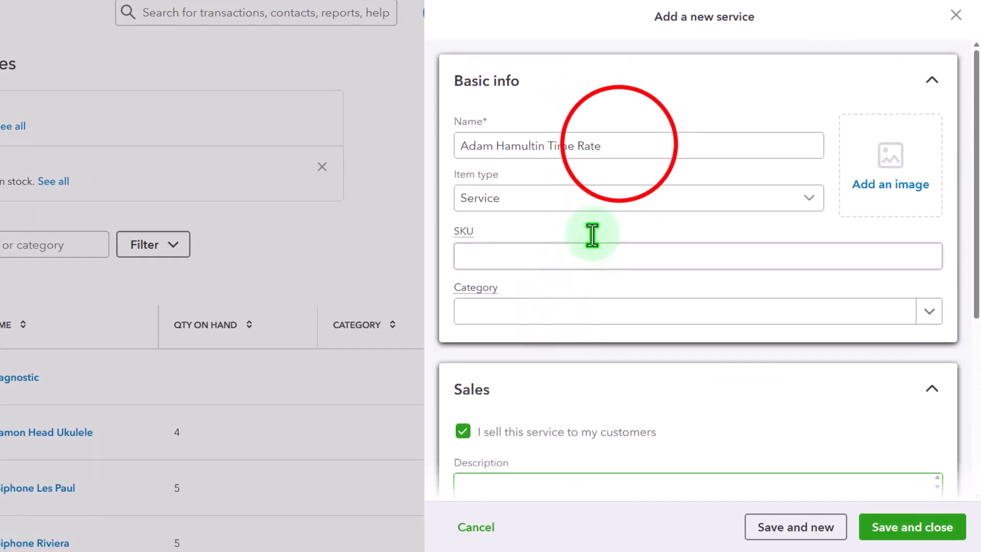
Step: Copy the service name into the service's sales description
click(618, 145)
key(ctrl+a)
key(ctrl+c)
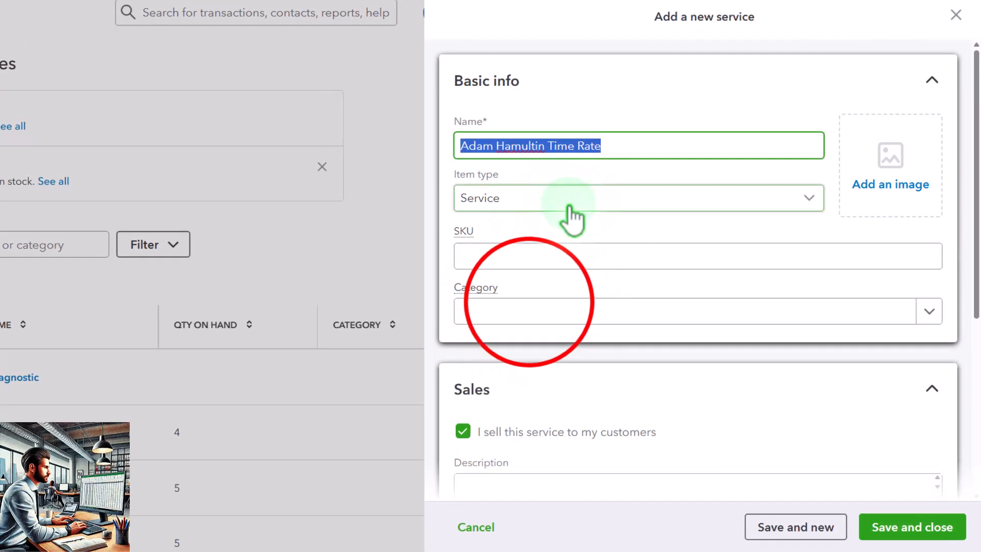
scroll(574, 215, down, 3)
click(534, 305)
key(ctrl+v)
click(499, 379)
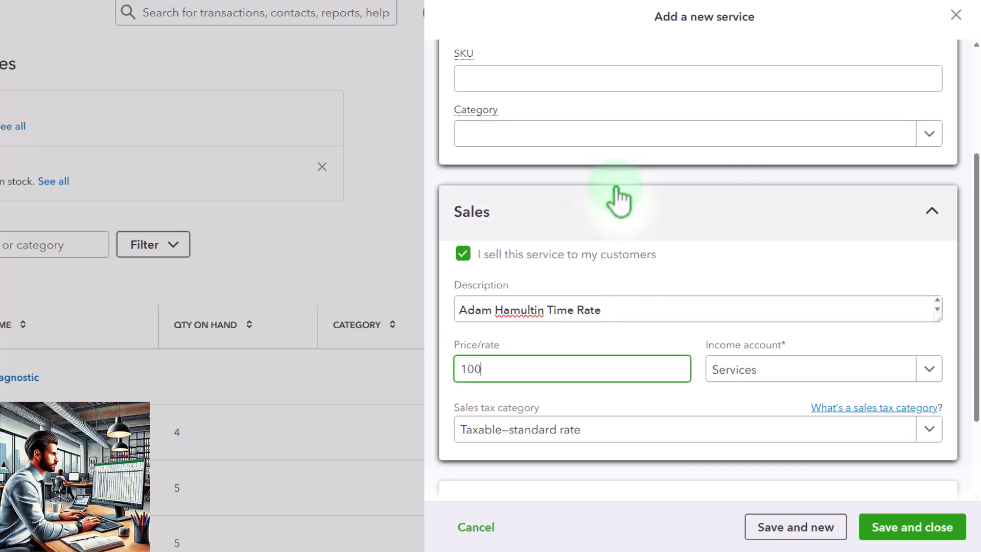
Step: Set price 100, Services income account and Nontaxable, then save the service
key(Tab)
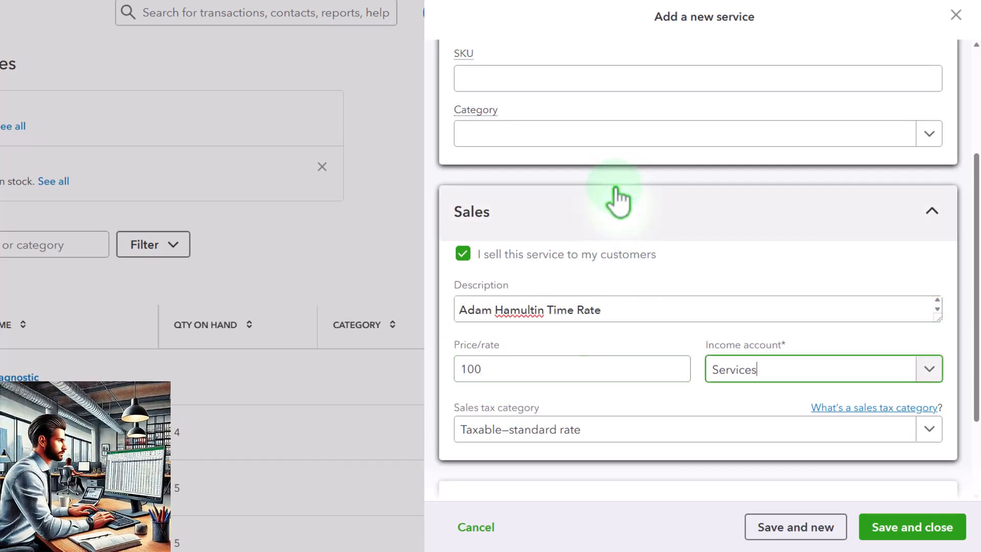
scroll(615, 199, down, 1)
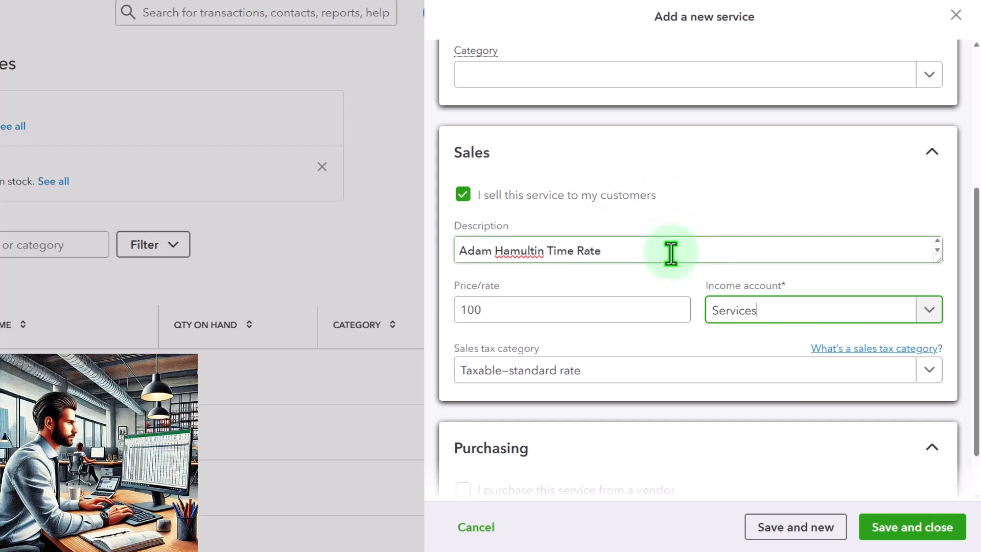
click(925, 313)
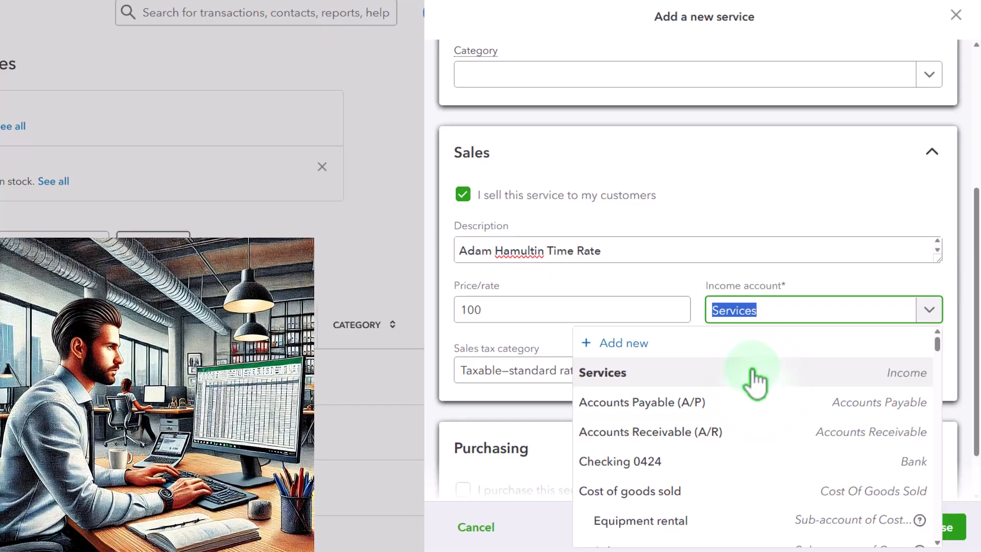
click(754, 381)
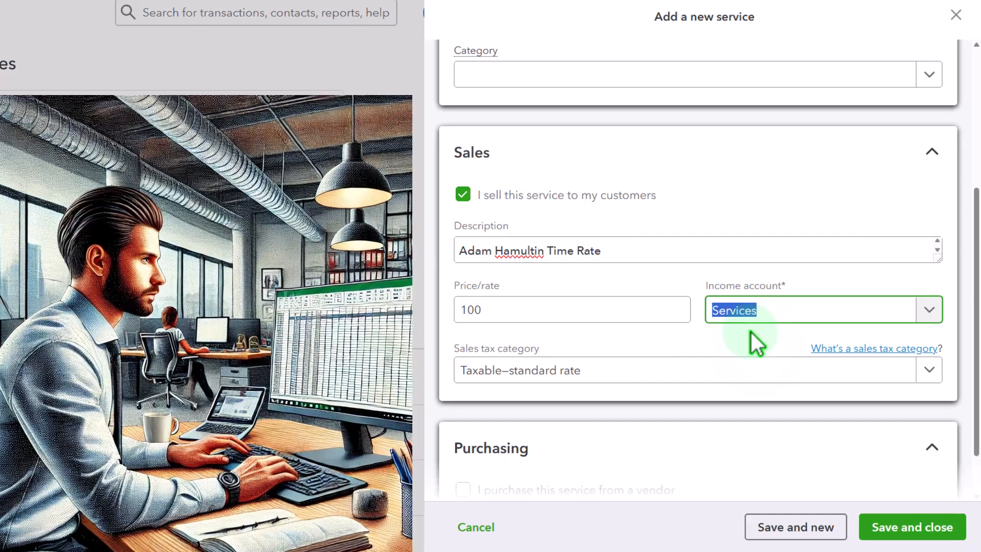
scroll(751, 332, down, 1)
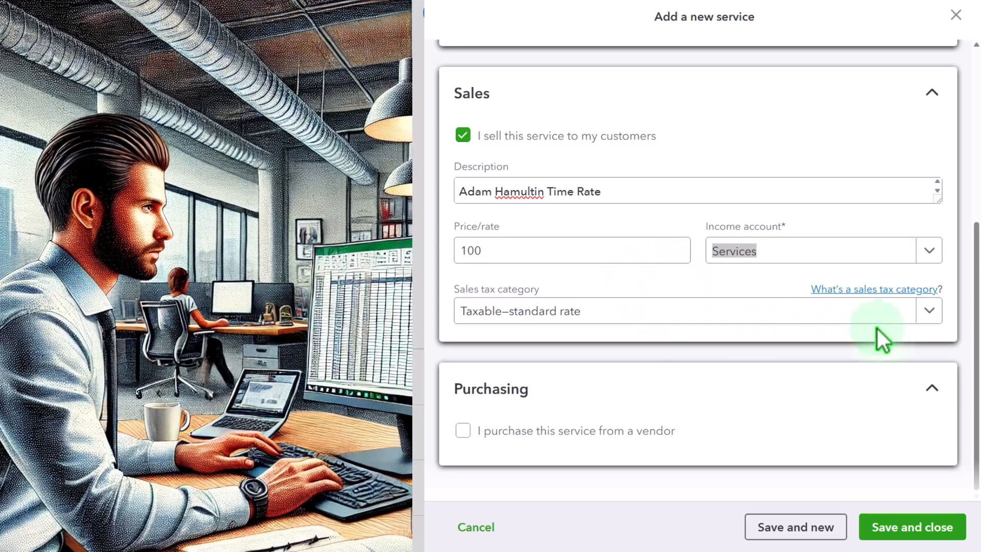
click(927, 313)
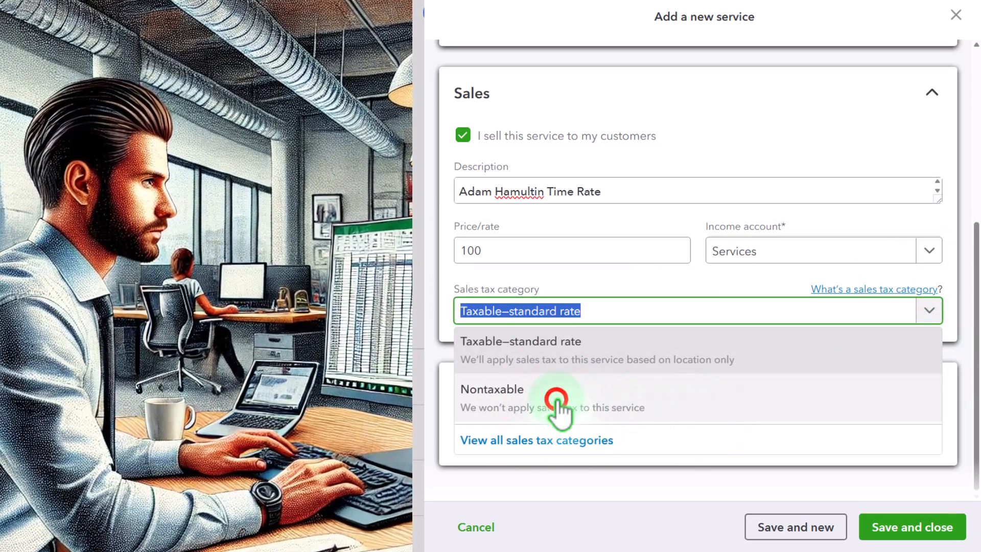
click(563, 406)
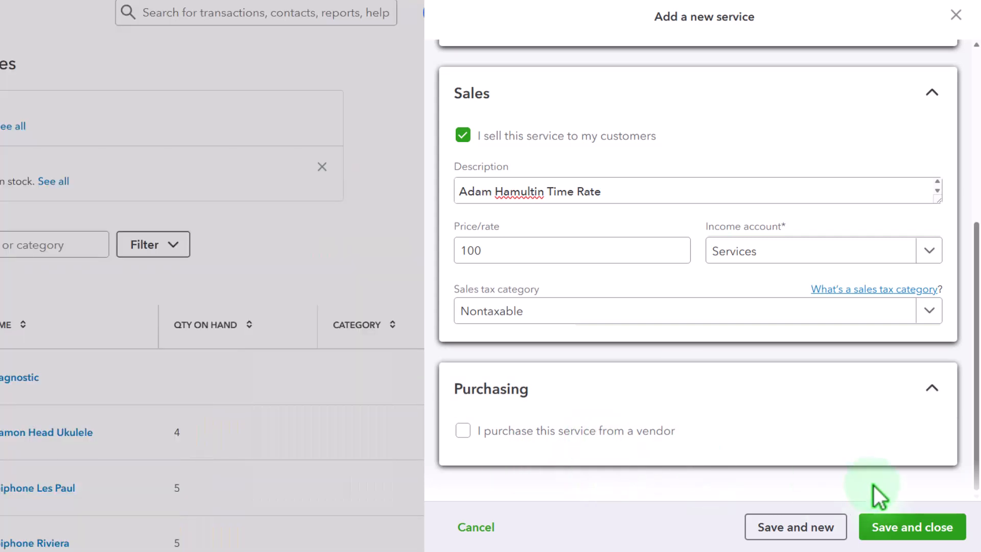
click(933, 531)
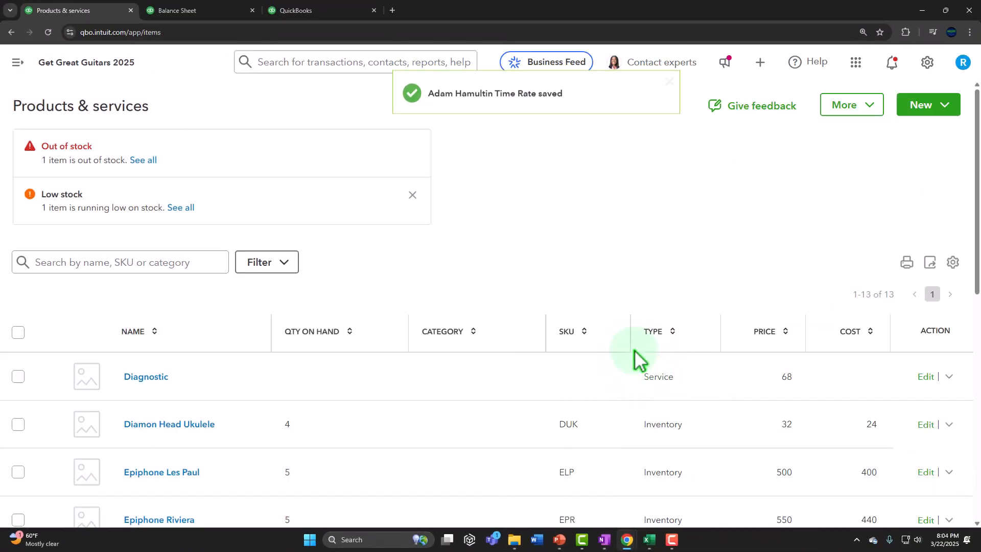
click(607, 349)
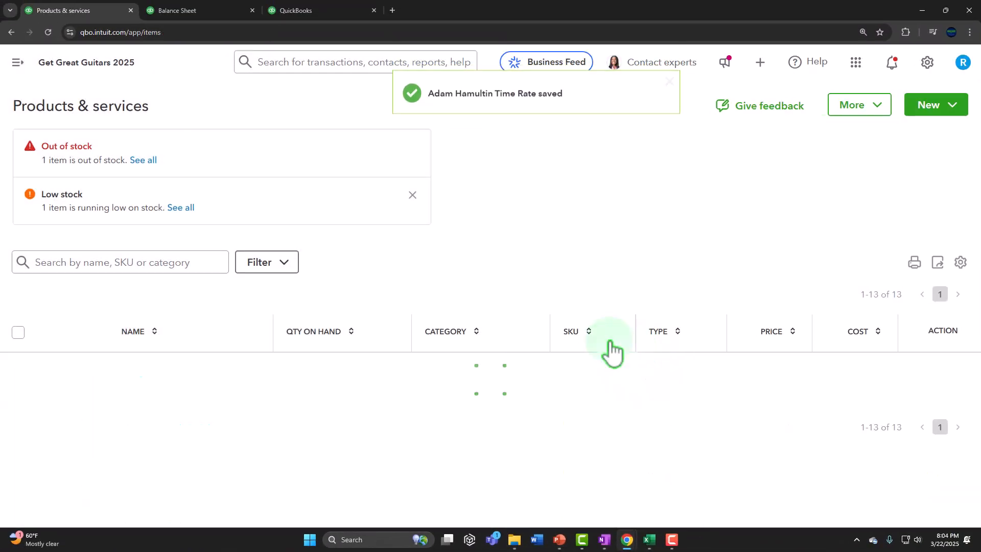
scroll(302, 298, down, 2)
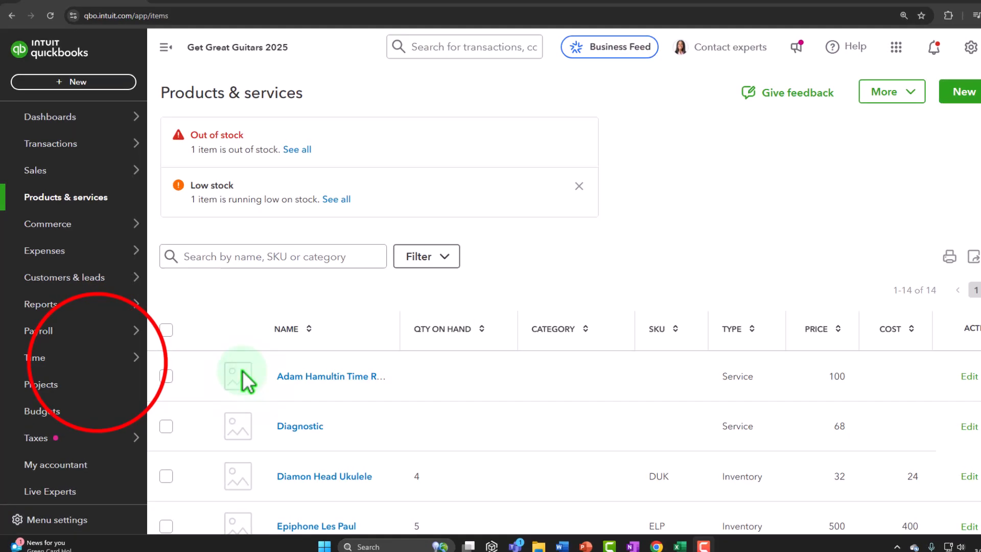
Step: Show the Time > Overview page with the navigation sidebar collapsed
mouse_move(94, 360)
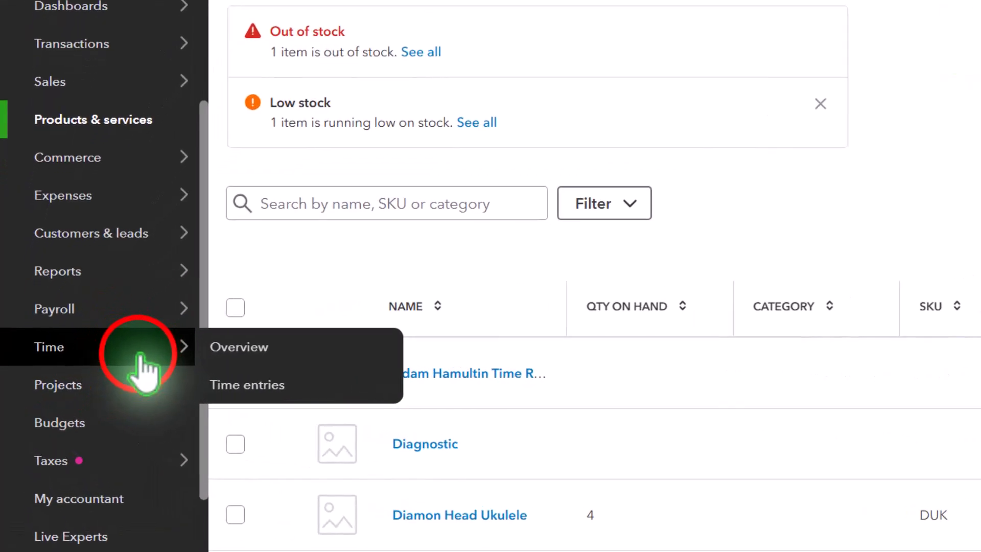
click(144, 357)
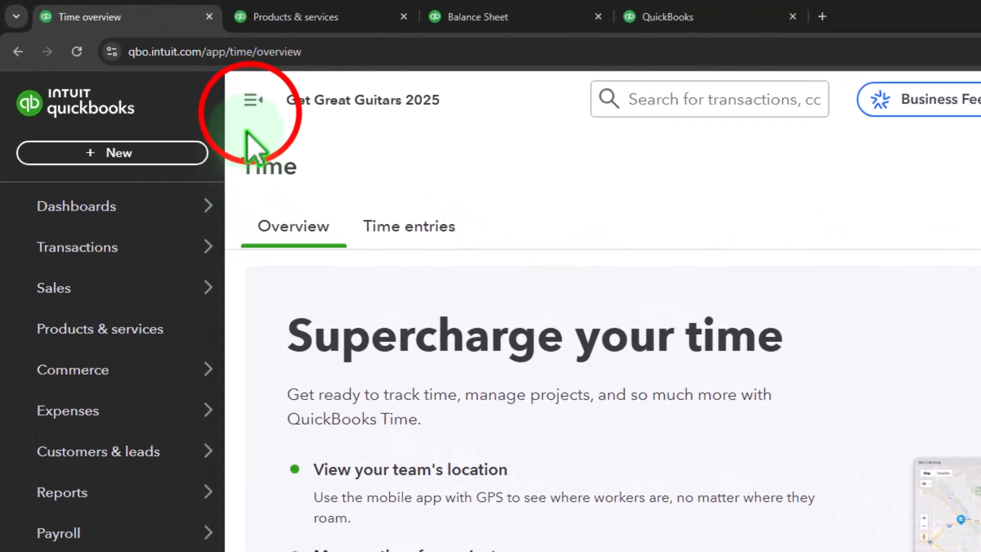
click(211, 87)
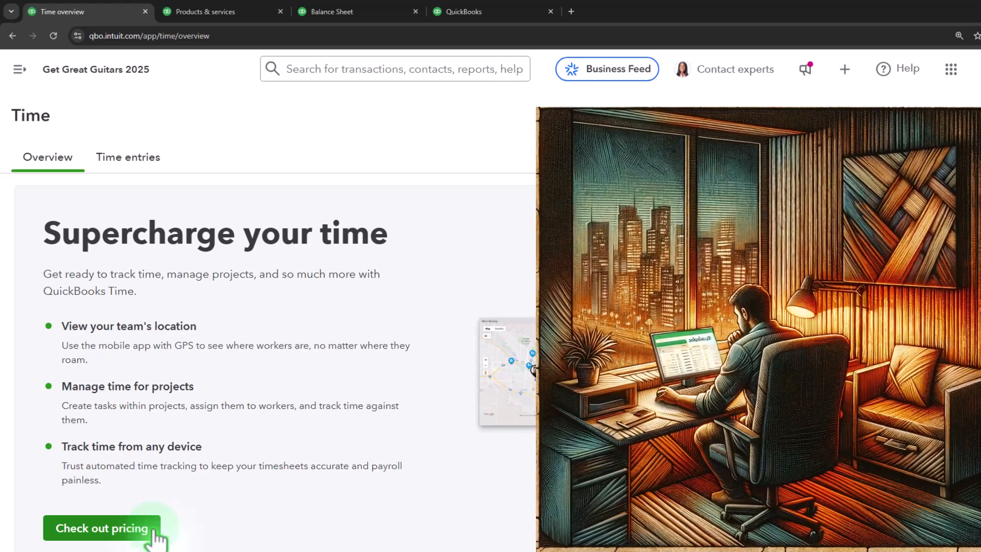
Step: View the Time entries tab, then bring the navigation sidebar back
click(137, 163)
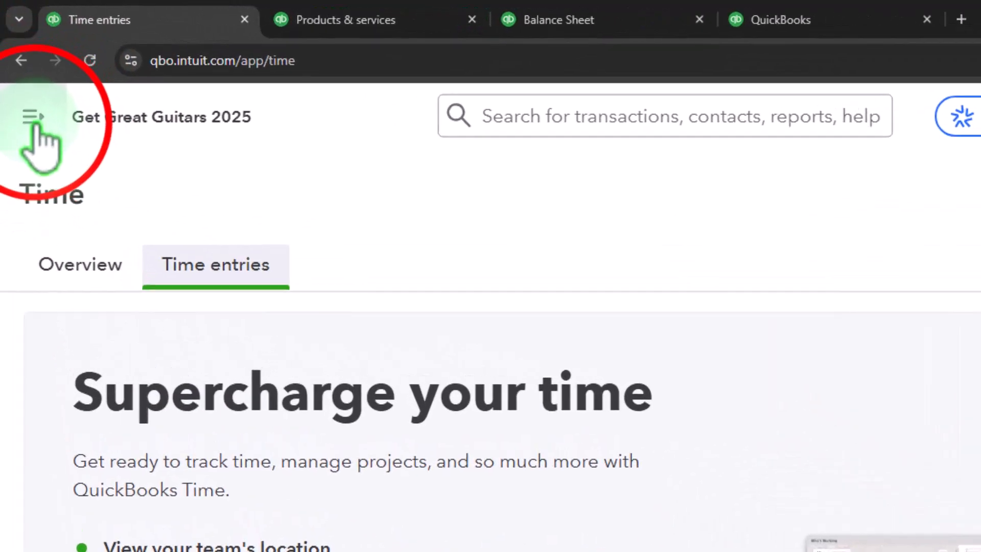
click(33, 117)
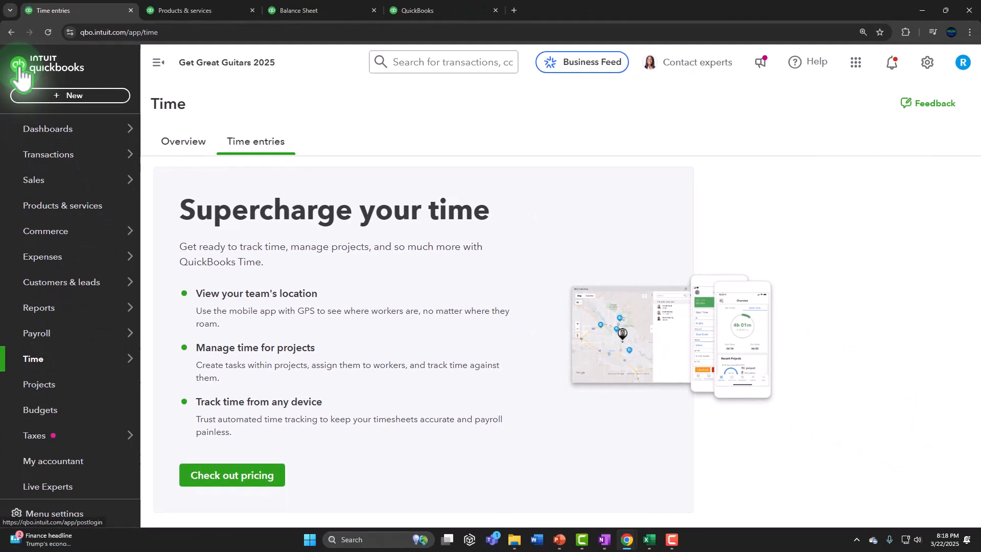
Step: Choose + New > Time entry, opening the Add time panel that requires a team member
click(59, 115)
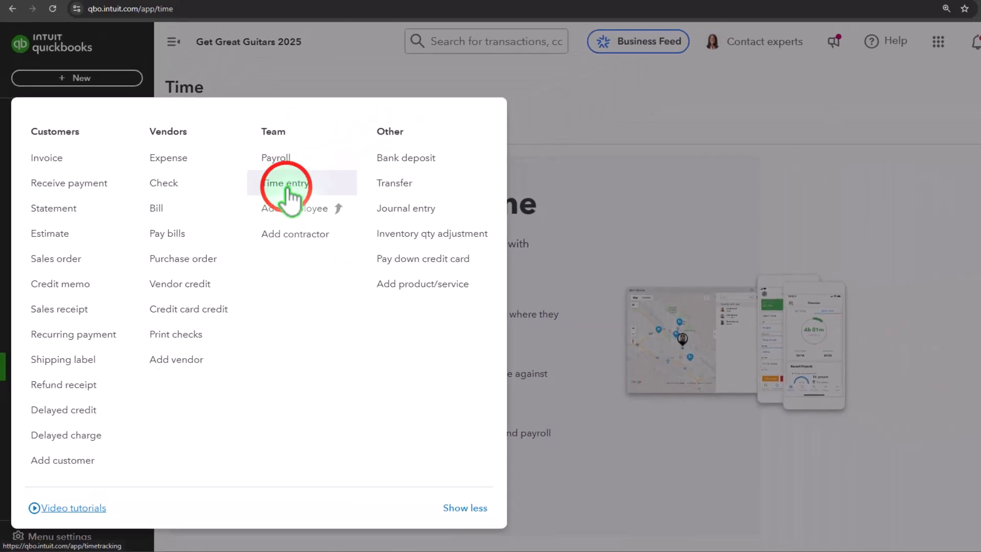
click(287, 185)
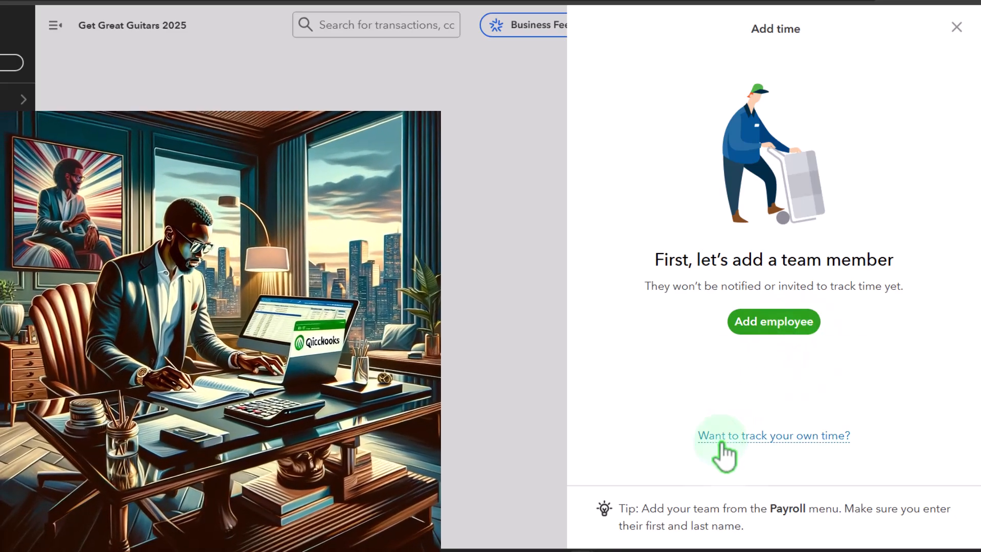
mouse_move(759, 443)
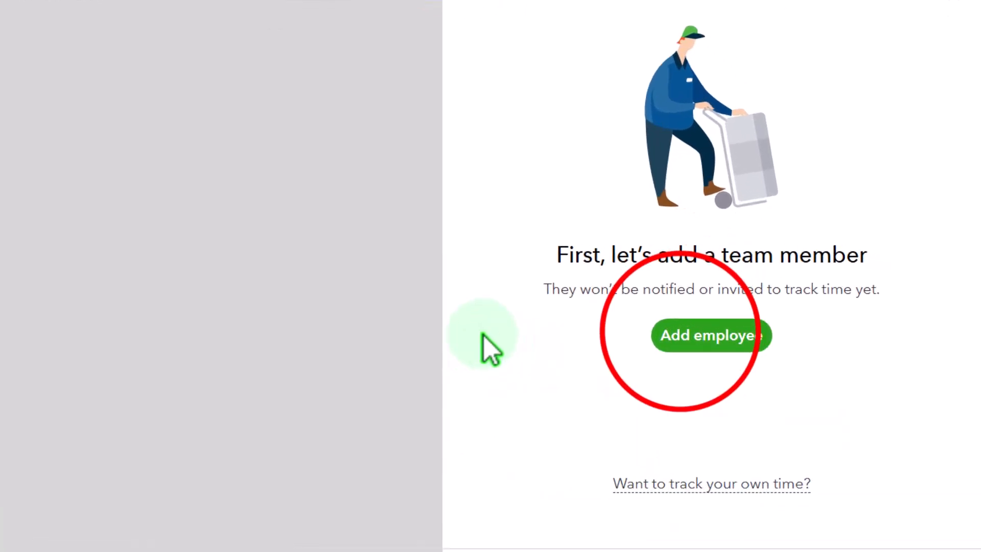
Step: Add a new employee, entering their first name, last name and e-mail address
click(753, 322)
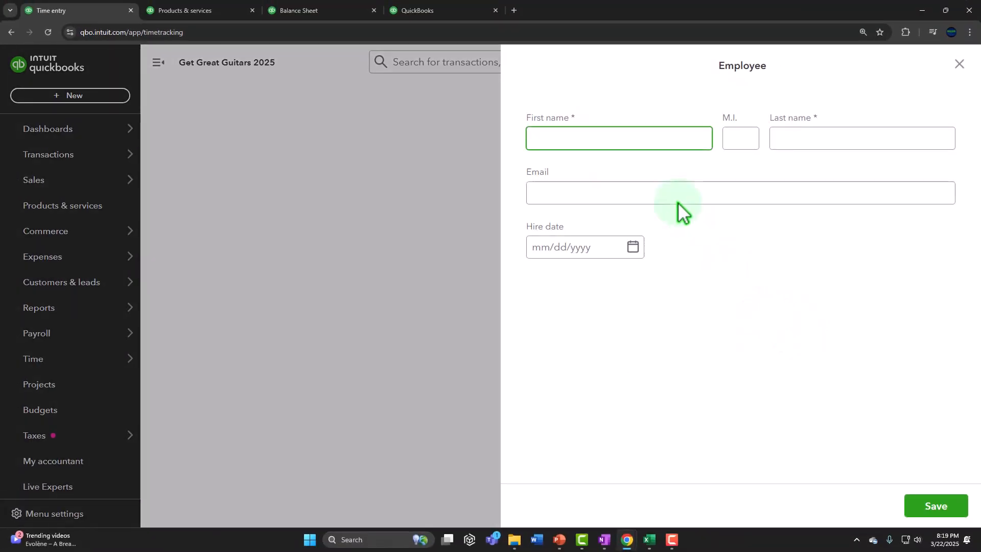
click(613, 144)
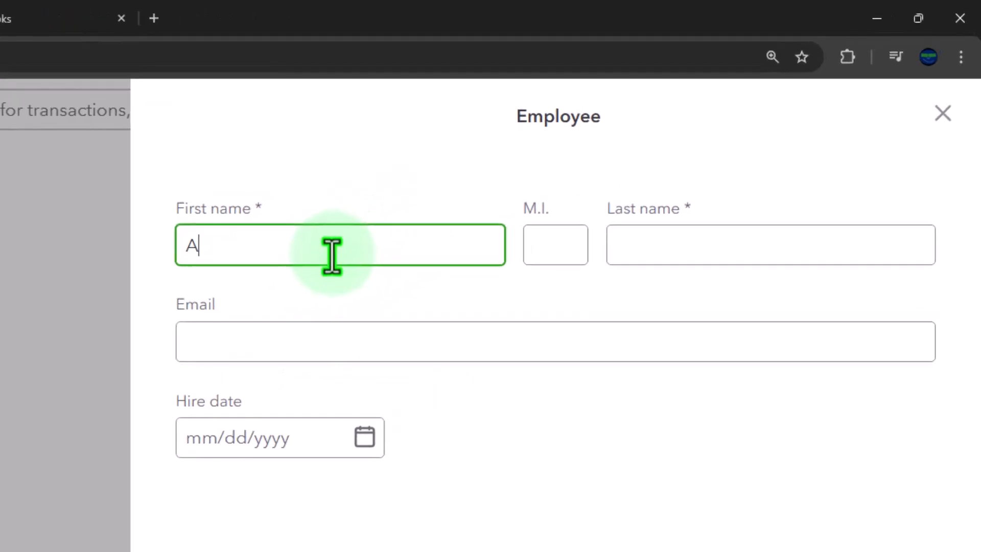
click(646, 255)
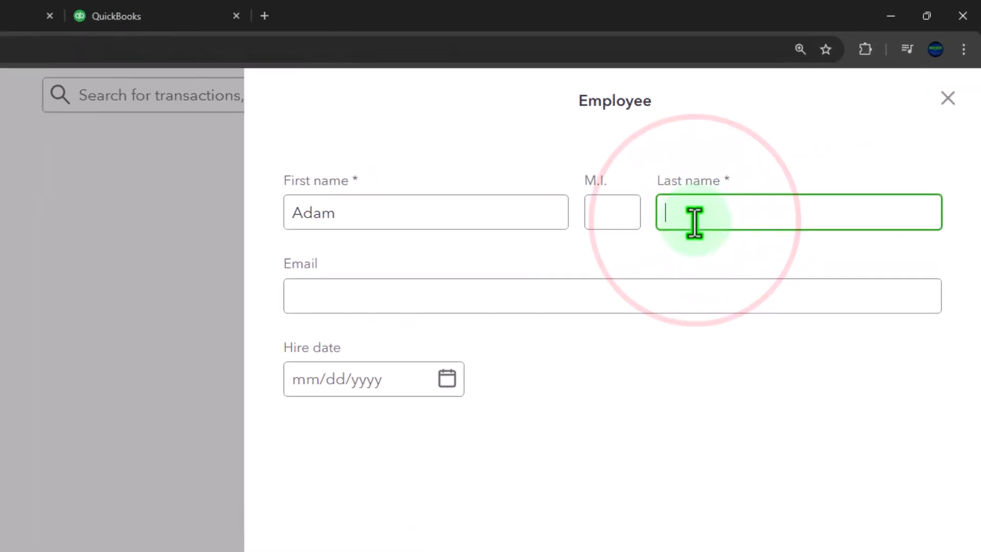
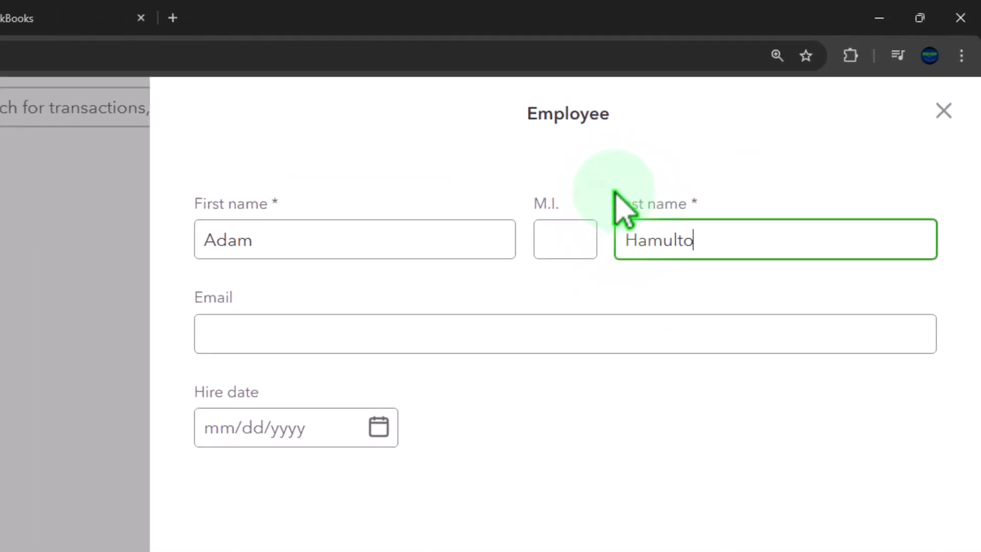
key(Tab)
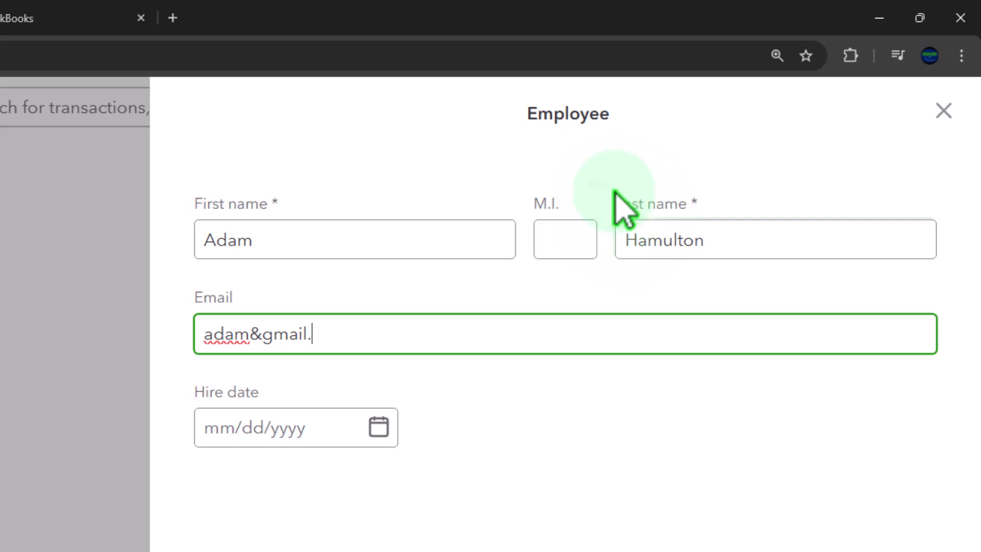
key(Tab)
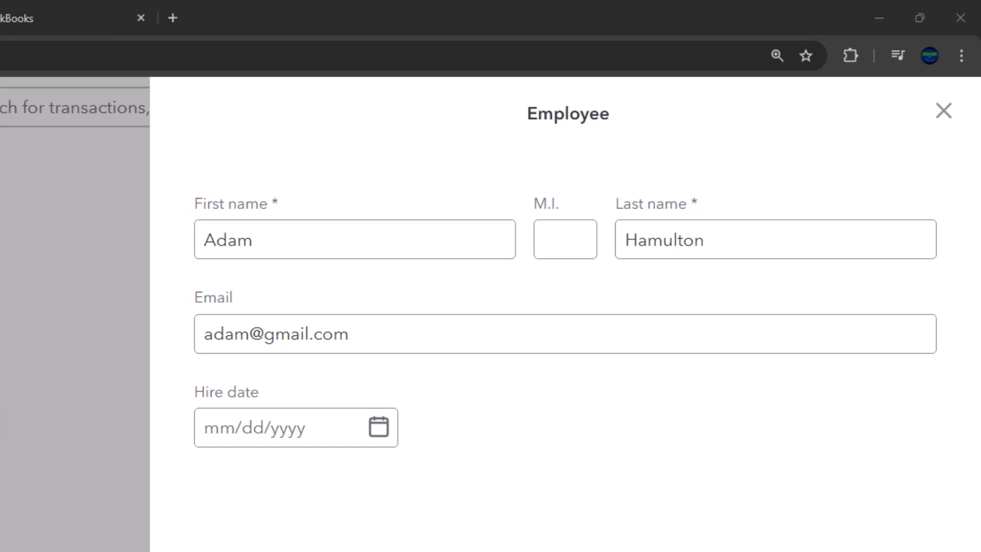
click(298, 335)
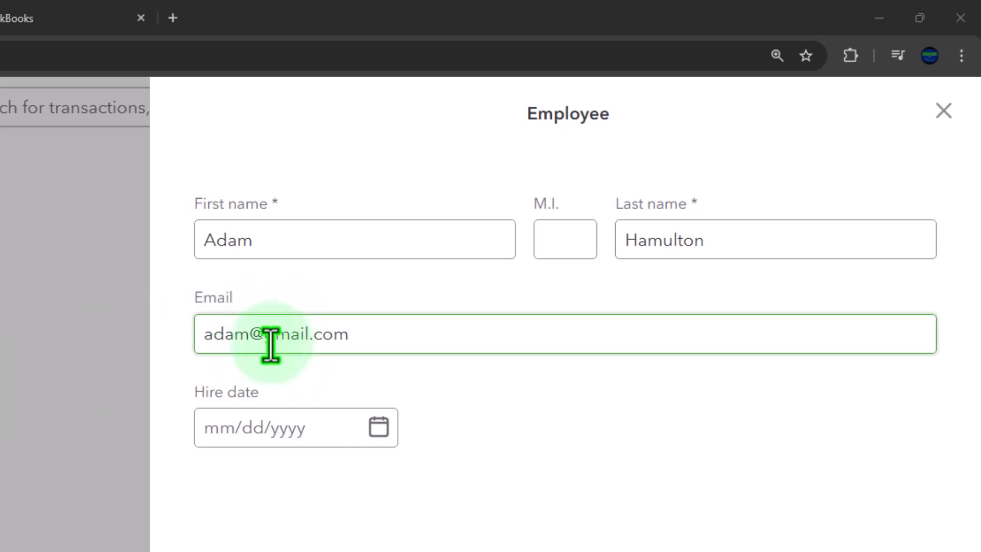
Step: Set the employee's hire date to January 1, 2025 and save them
click(380, 427)
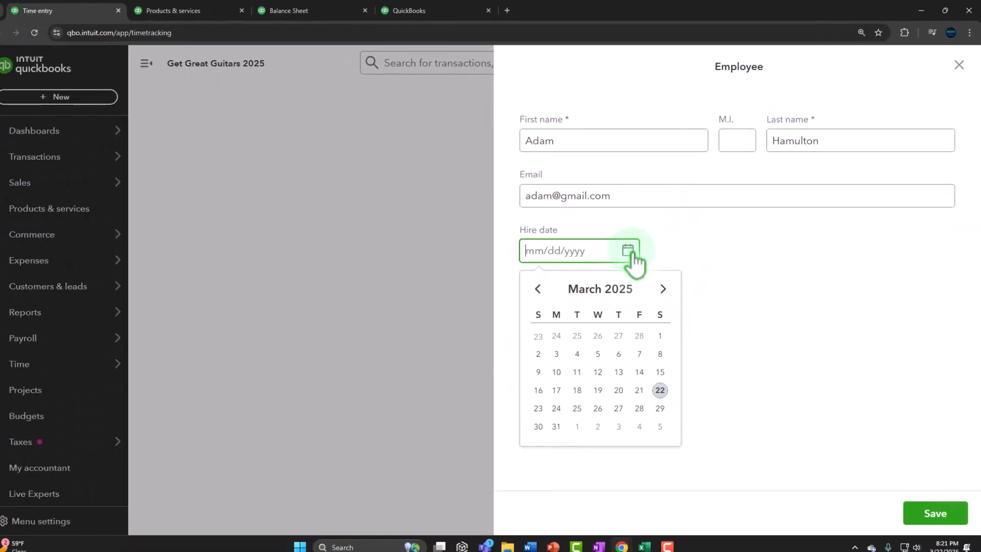
click(538, 290)
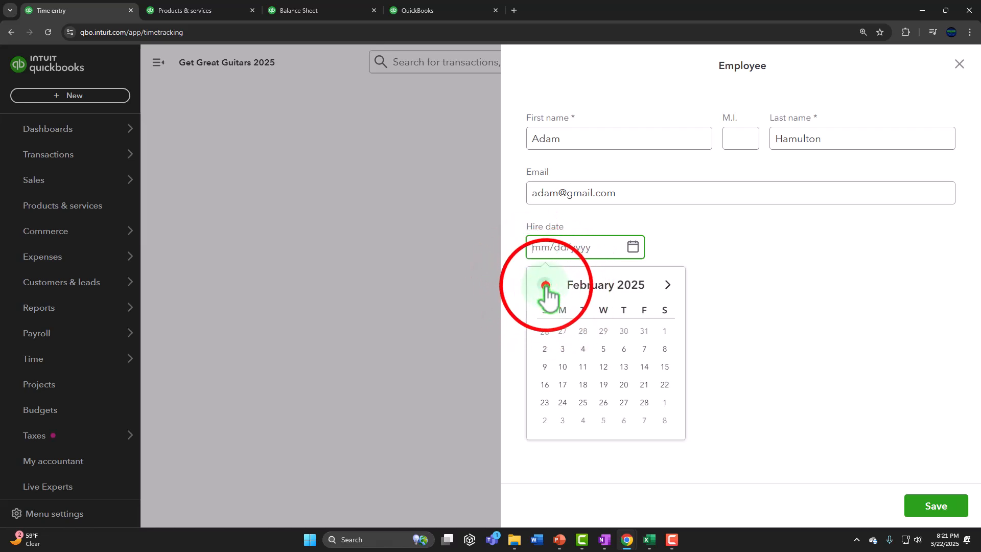
click(545, 286)
click(546, 288)
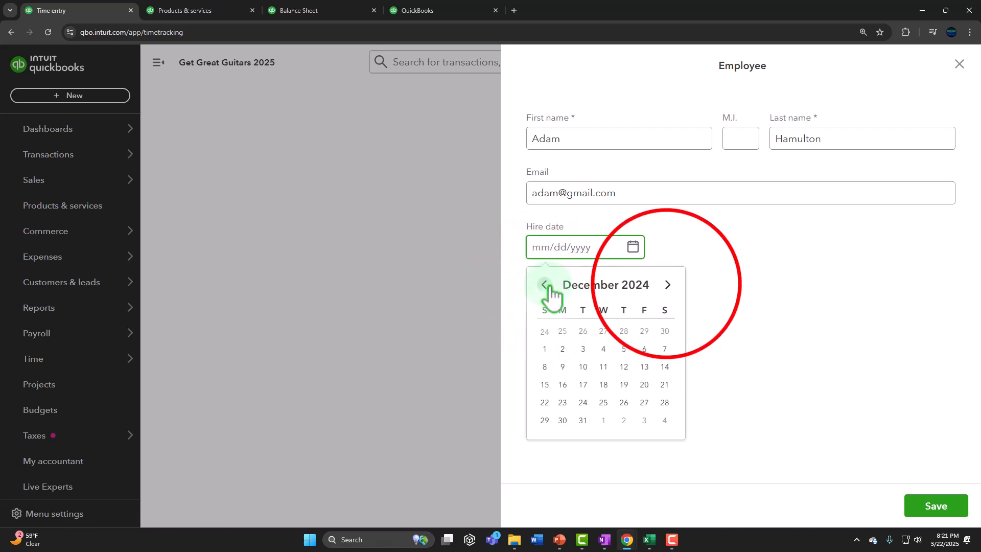
click(668, 285)
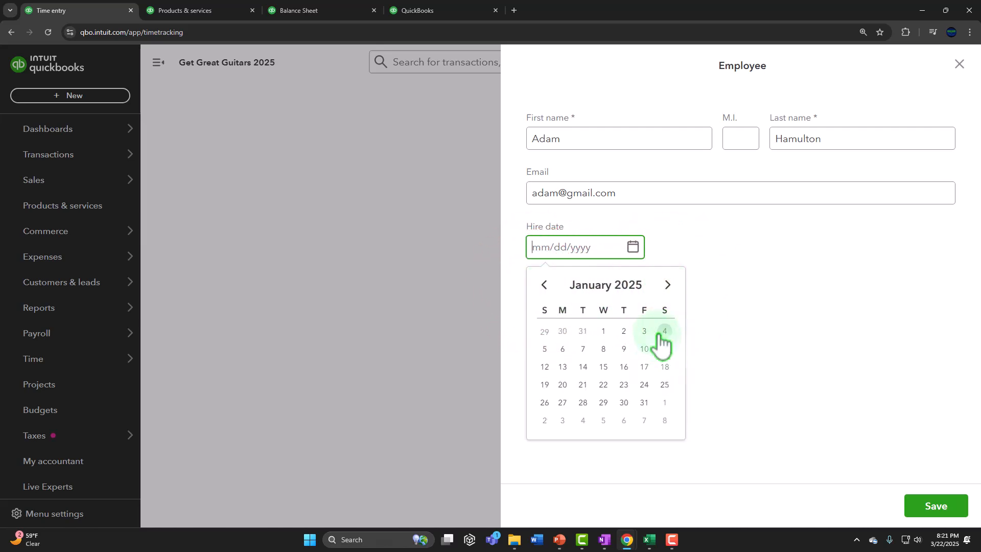
click(604, 331)
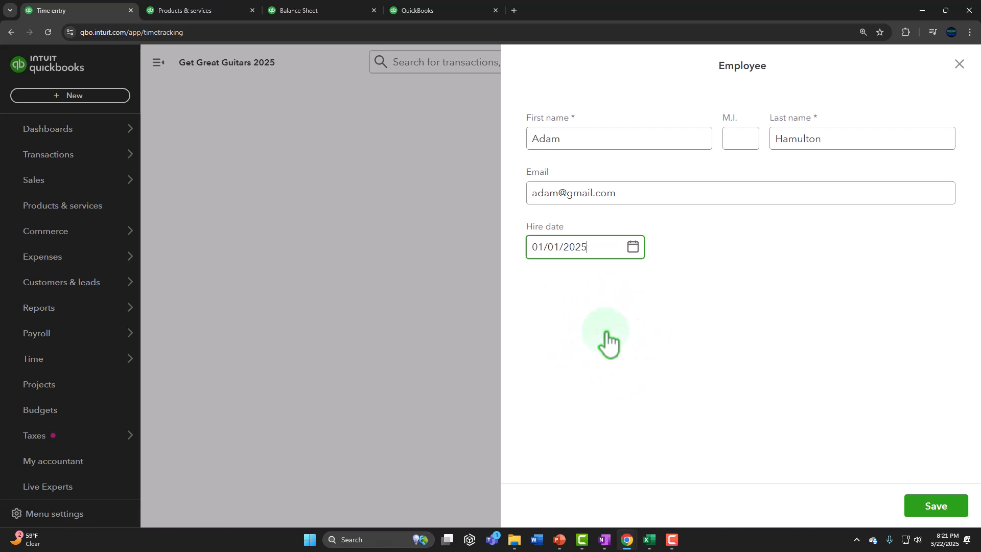
click(914, 508)
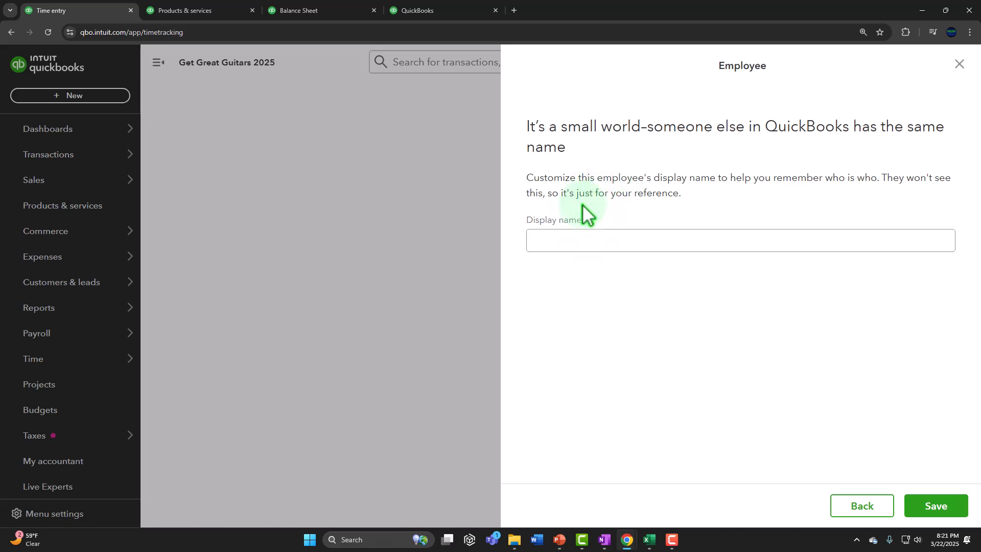
Step: Enter a distinct display name, save the employee, and start a time entry for them
click(588, 238)
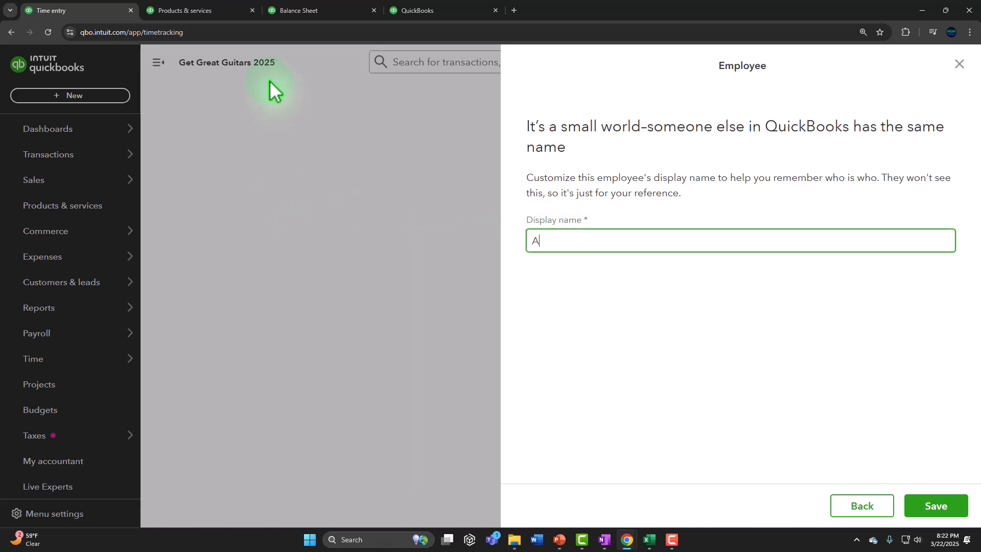
text(Hamul)
text(ton E)
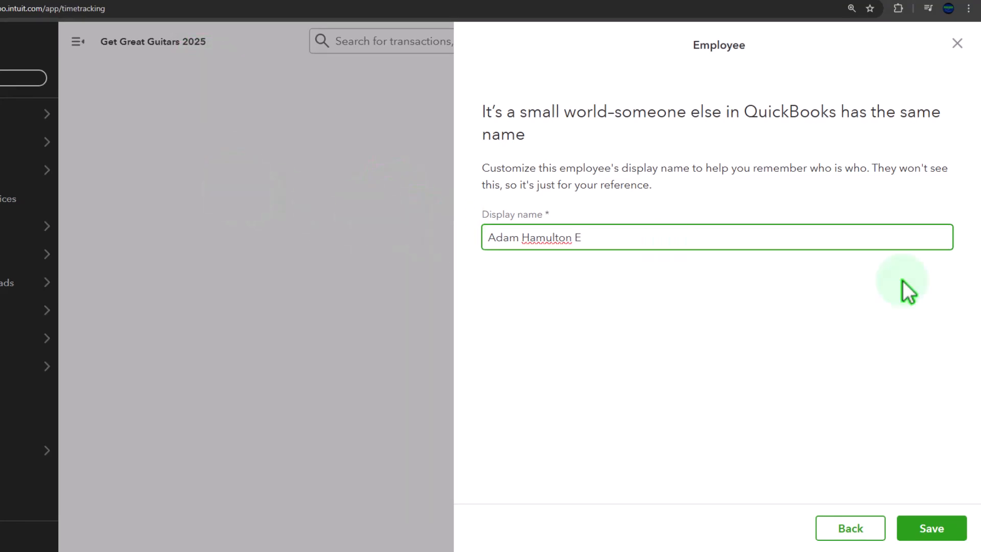
click(931, 527)
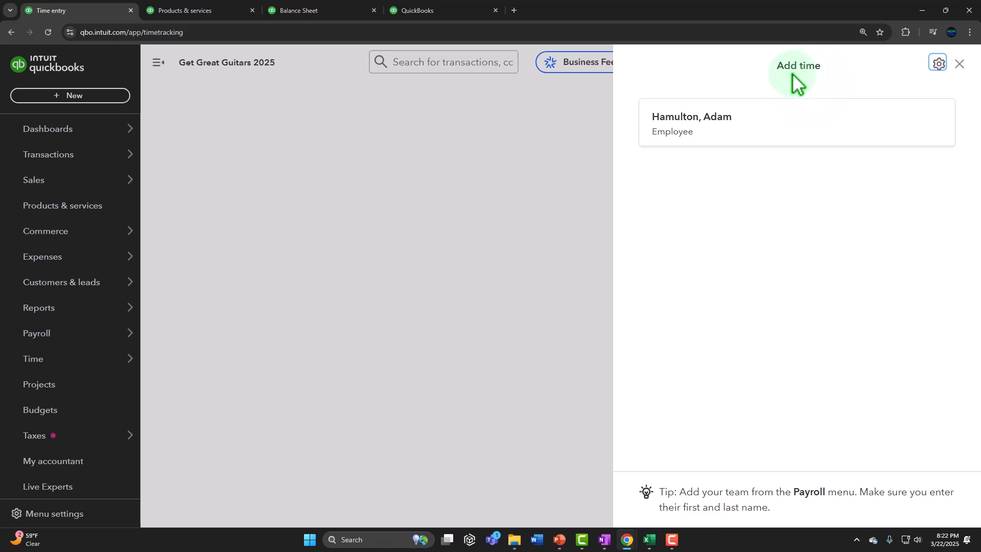
click(685, 129)
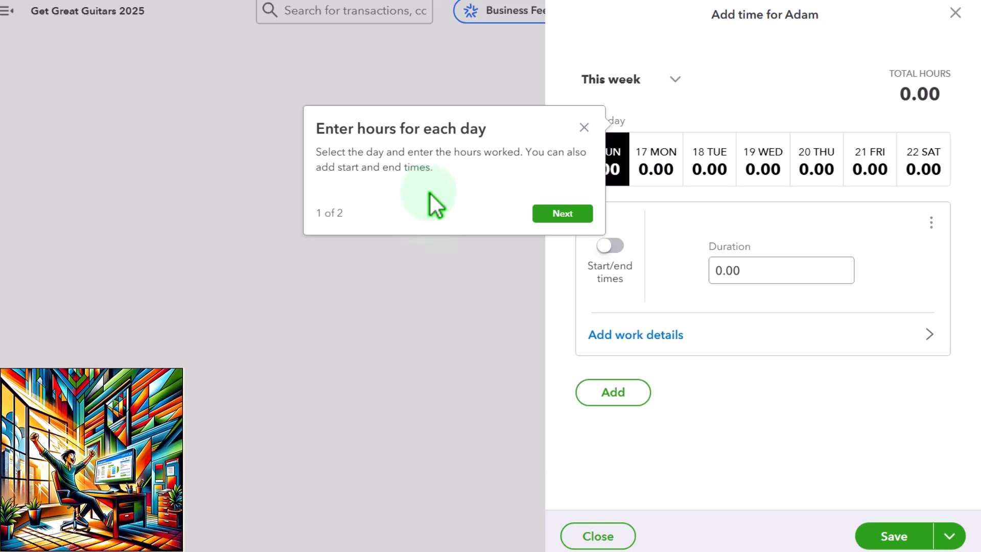
Step: Switch the time sheet to a custom week ending January 11, 2025 (January 5–11)
click(583, 128)
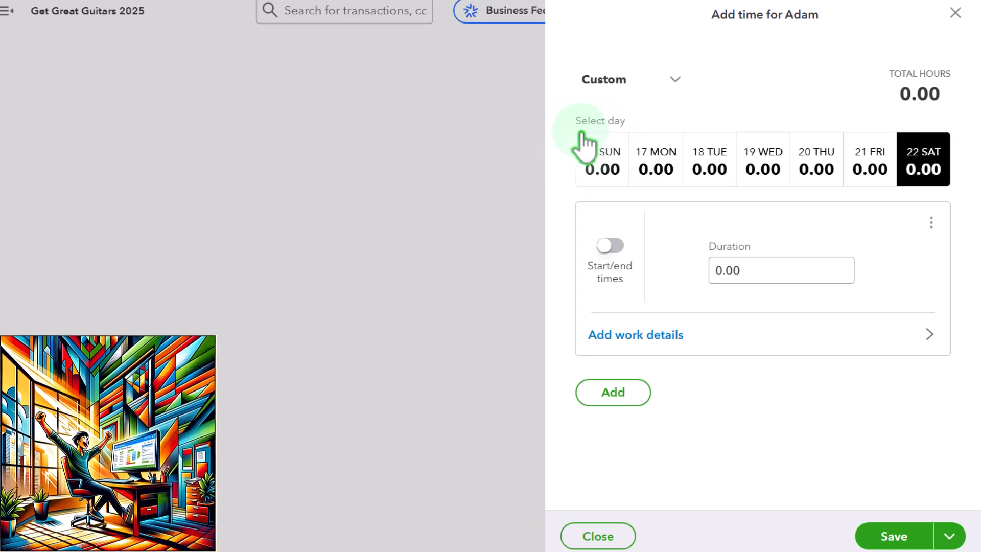
click(684, 84)
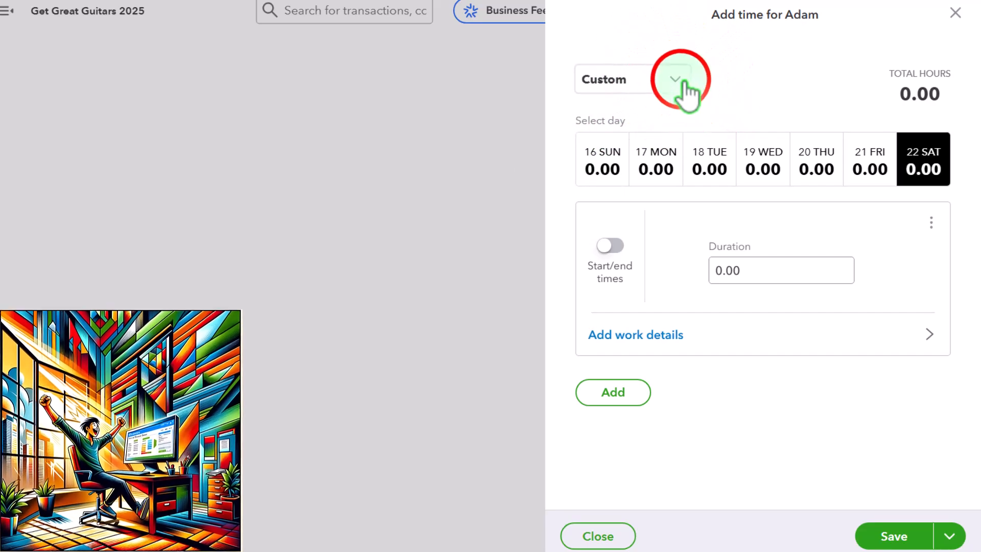
click(684, 83)
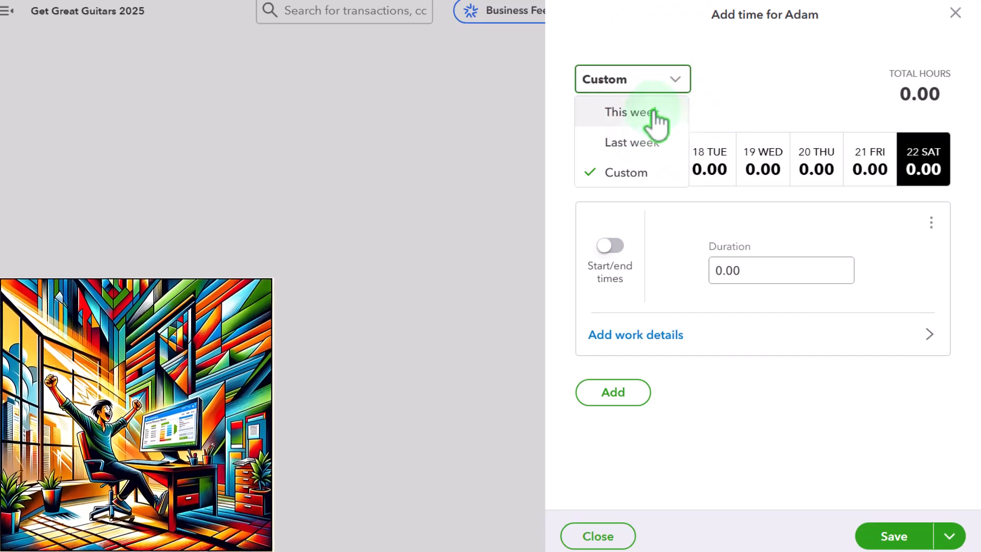
click(646, 176)
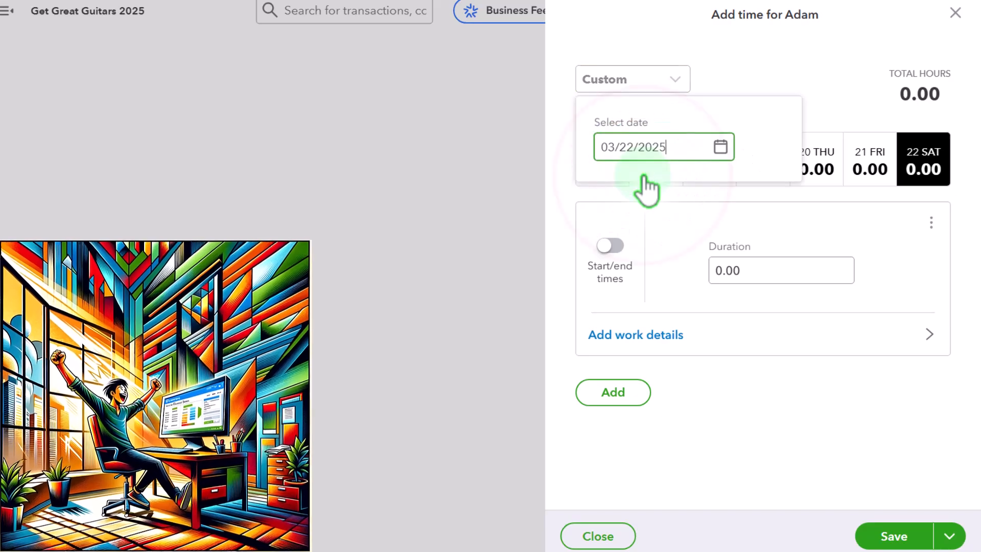
click(720, 150)
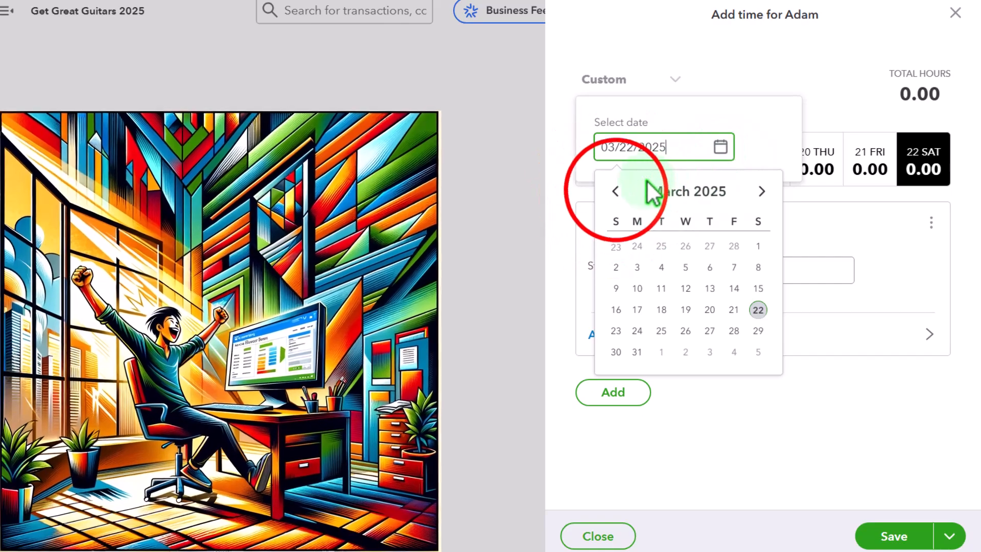
click(615, 191)
click(615, 191)
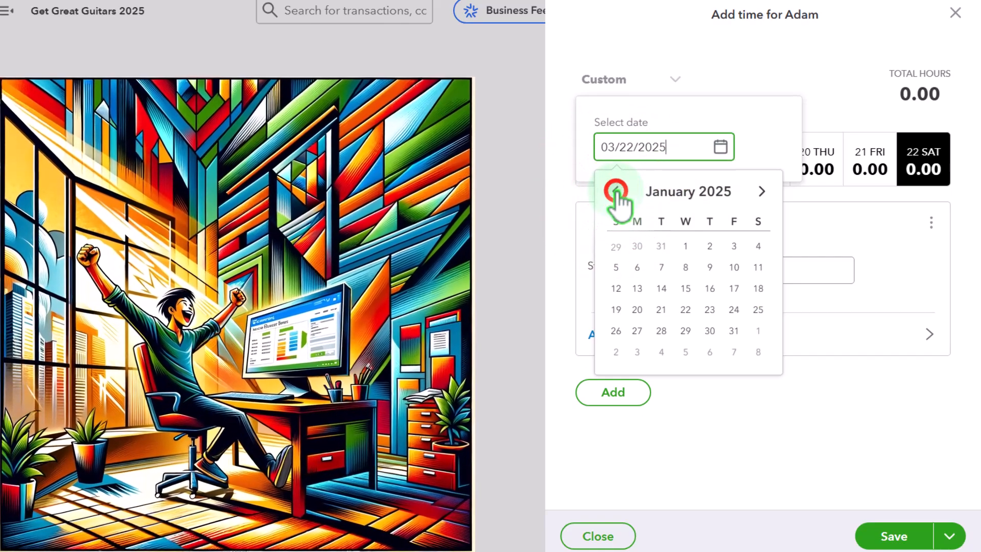
click(616, 191)
click(761, 191)
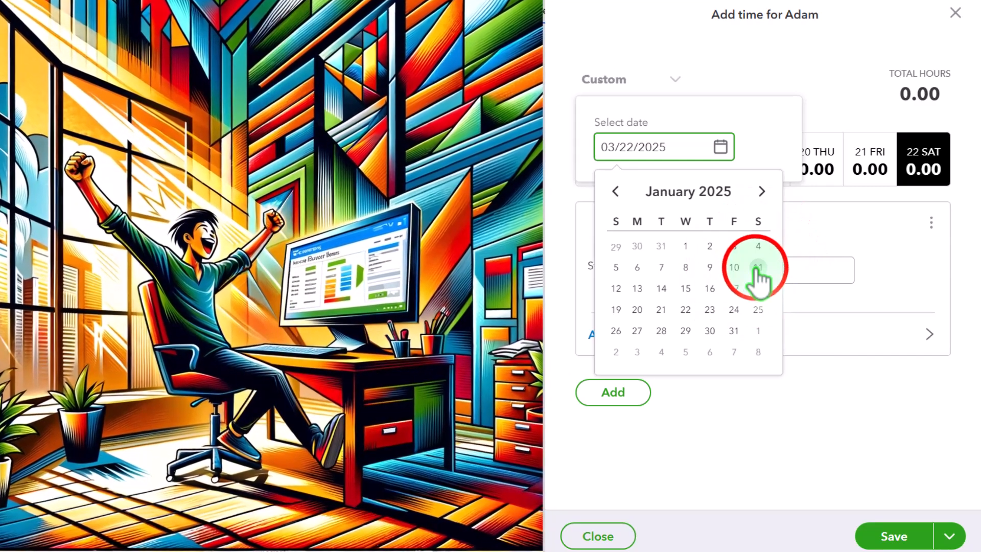
click(757, 268)
Step: Make Monday, January 6, 2025 the selected day for the time entry
click(753, 251)
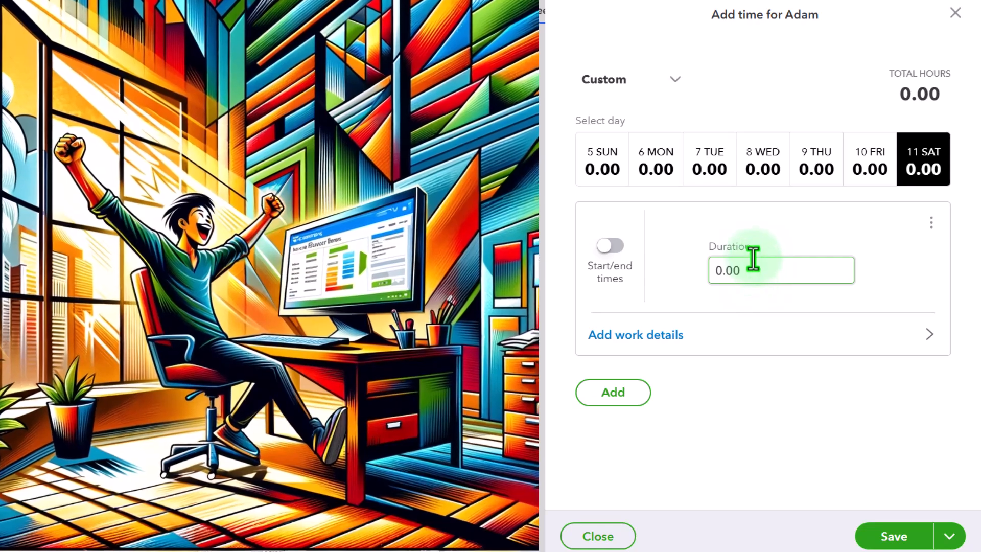
click(753, 253)
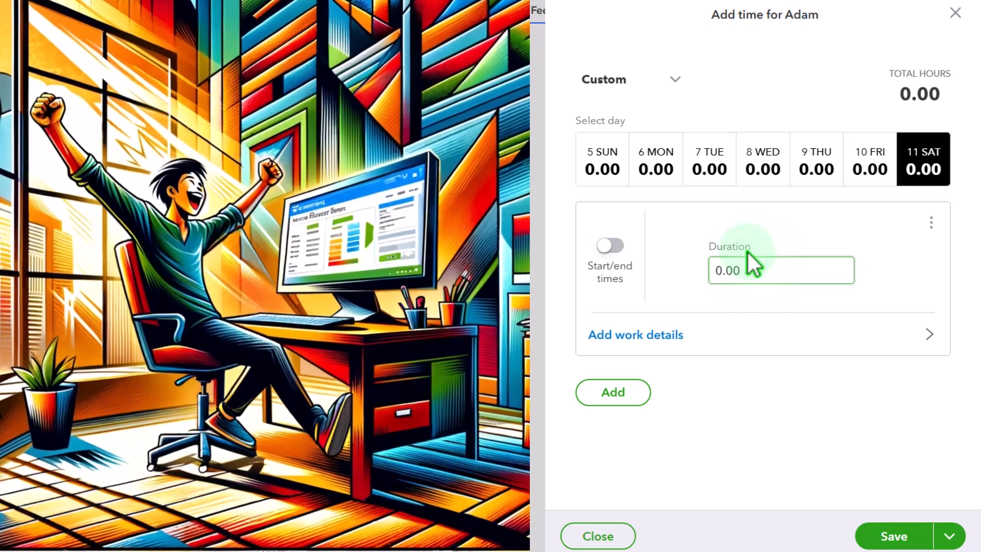
click(636, 341)
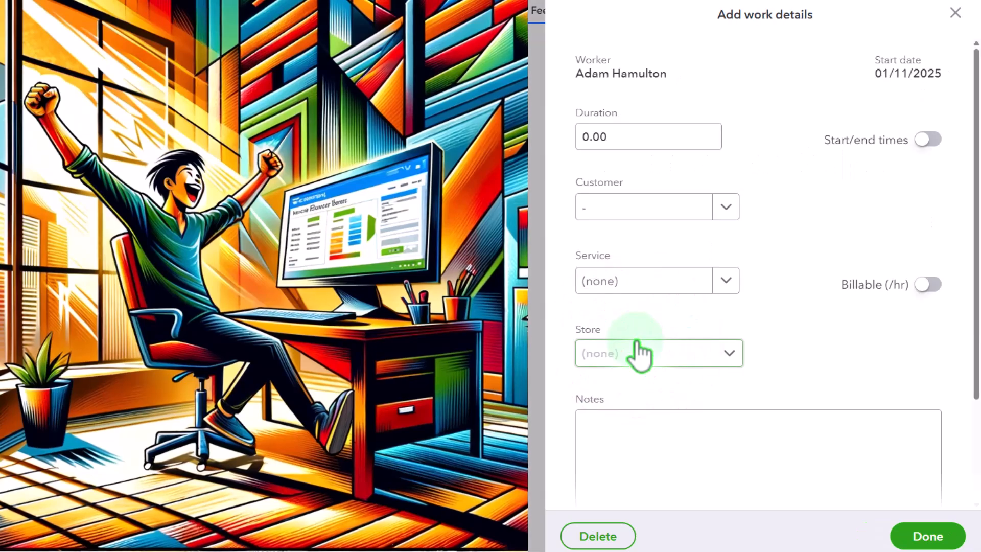
click(624, 136)
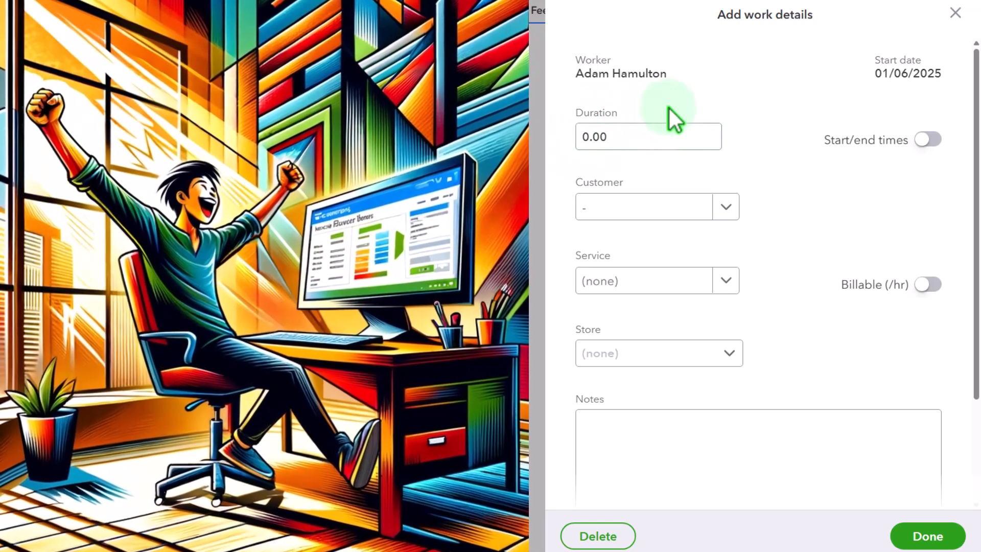
click(955, 13)
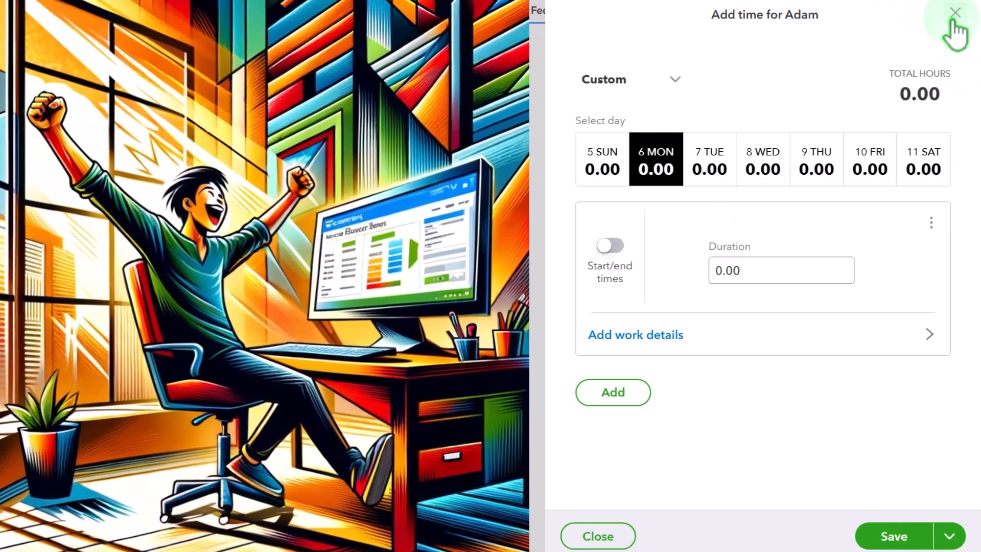
click(658, 161)
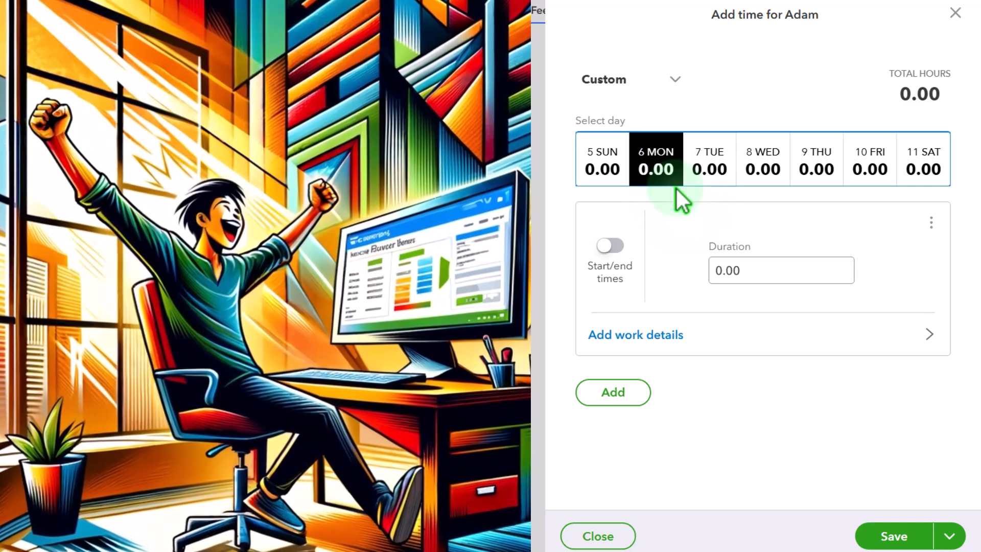
Step: Enter 8 hours for Monday and assign them to Sam The Guitar Man's Project 2
click(647, 335)
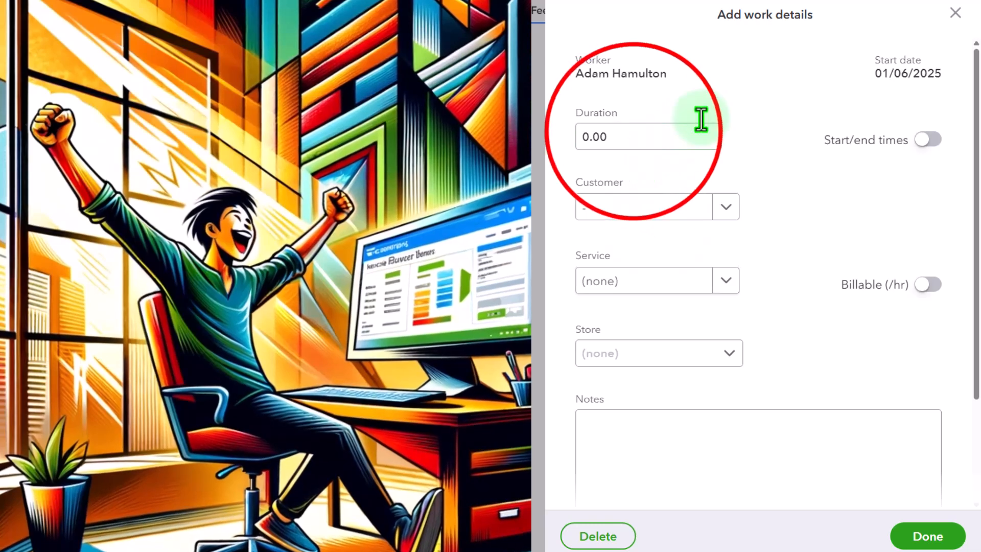
click(632, 131)
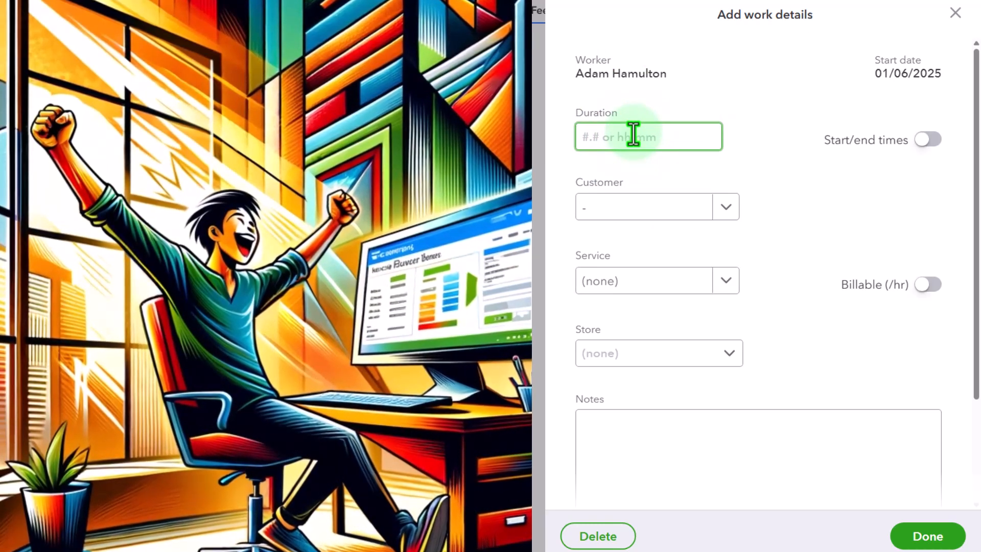
text(8)
key(Tab)
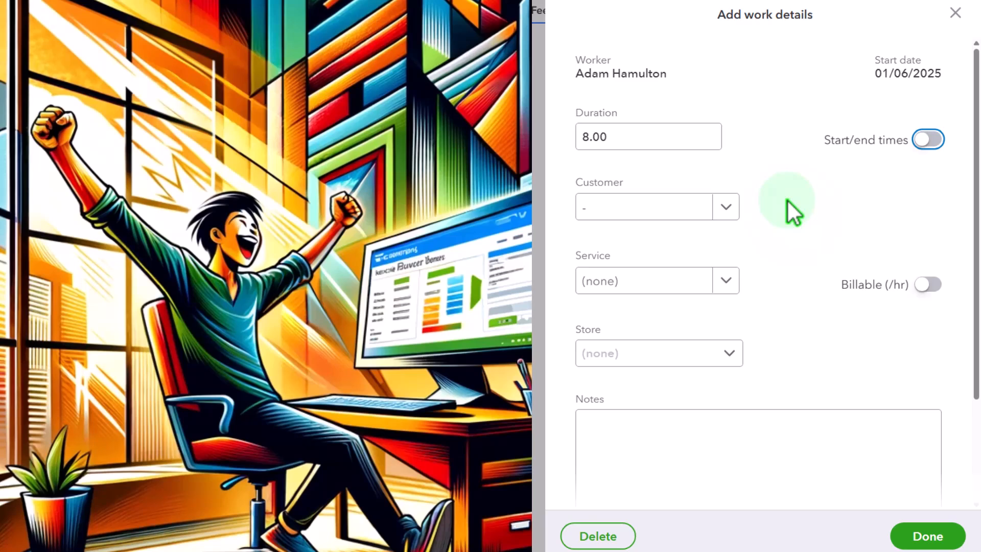
key(Tab)
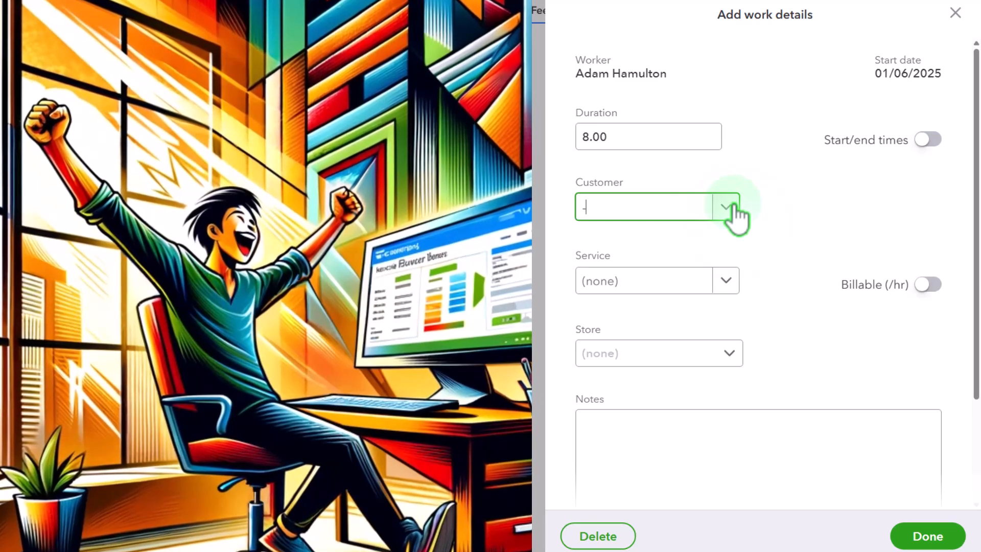
click(630, 206)
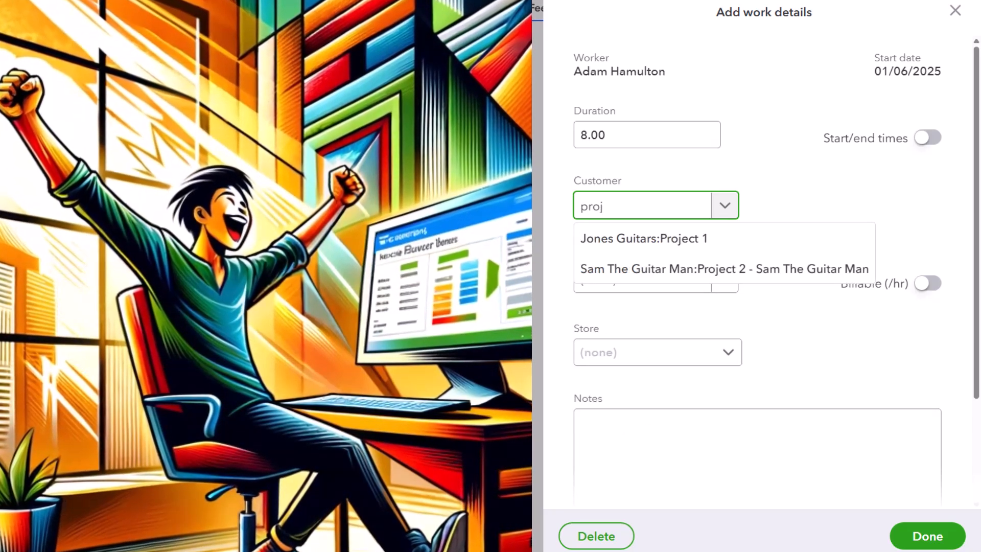
click(708, 270)
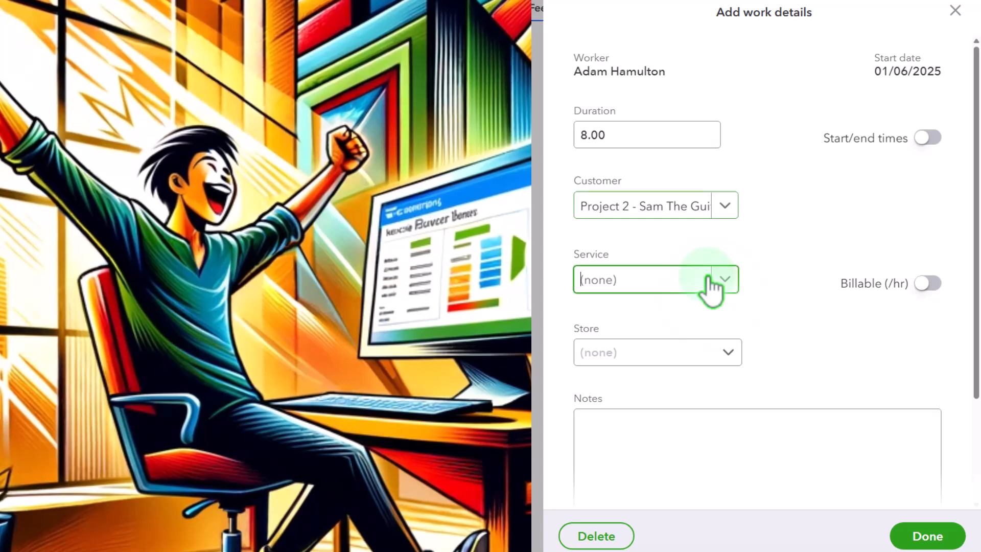
Step: Choose the employee's time-rate service, mark the hours billable, and finish the work details
click(706, 281)
click(725, 276)
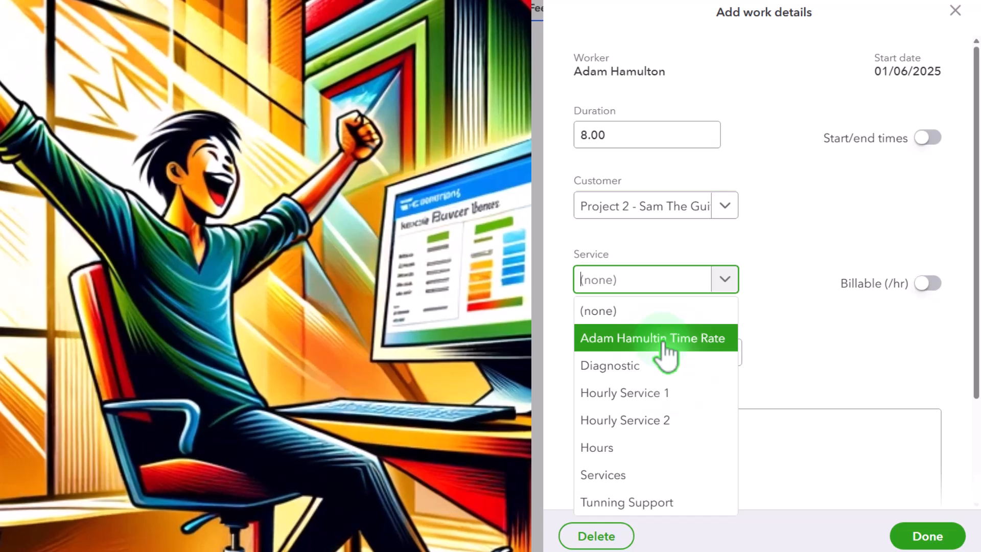
click(663, 344)
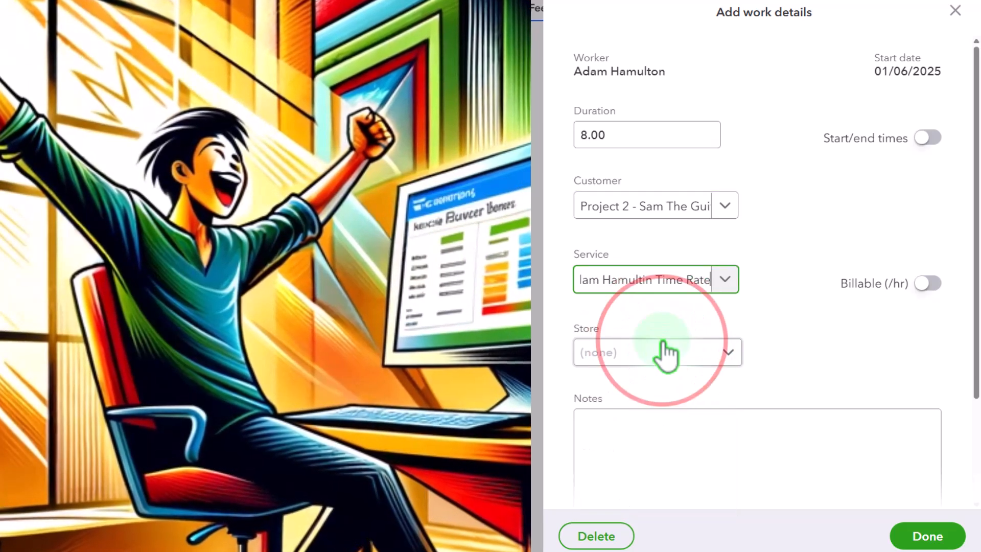
key(Tab)
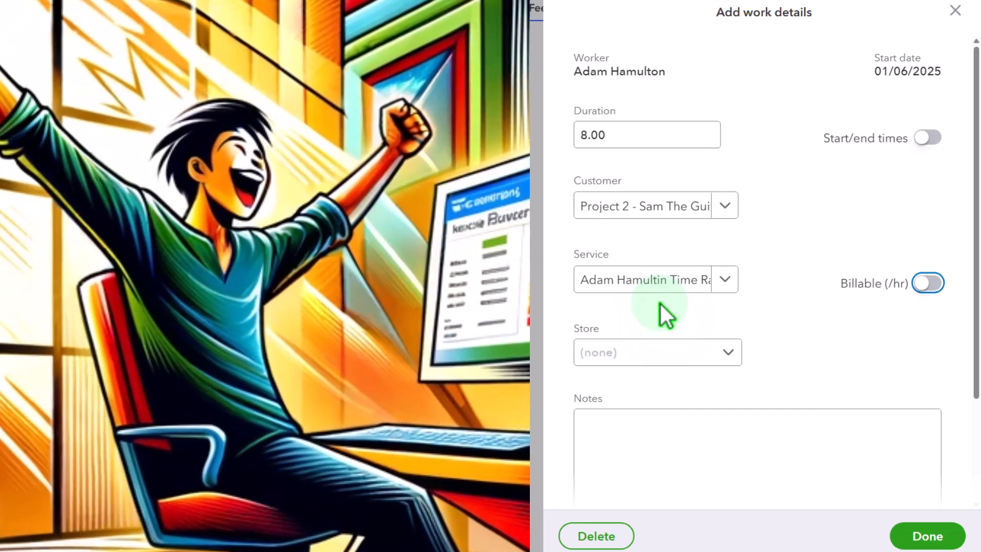
click(927, 284)
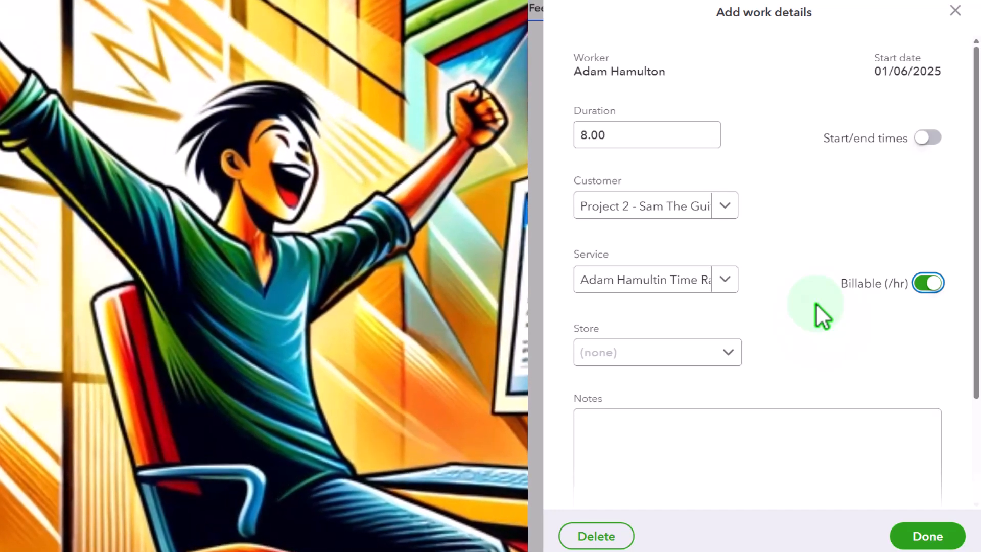
scroll(816, 304, down, 3)
click(722, 313)
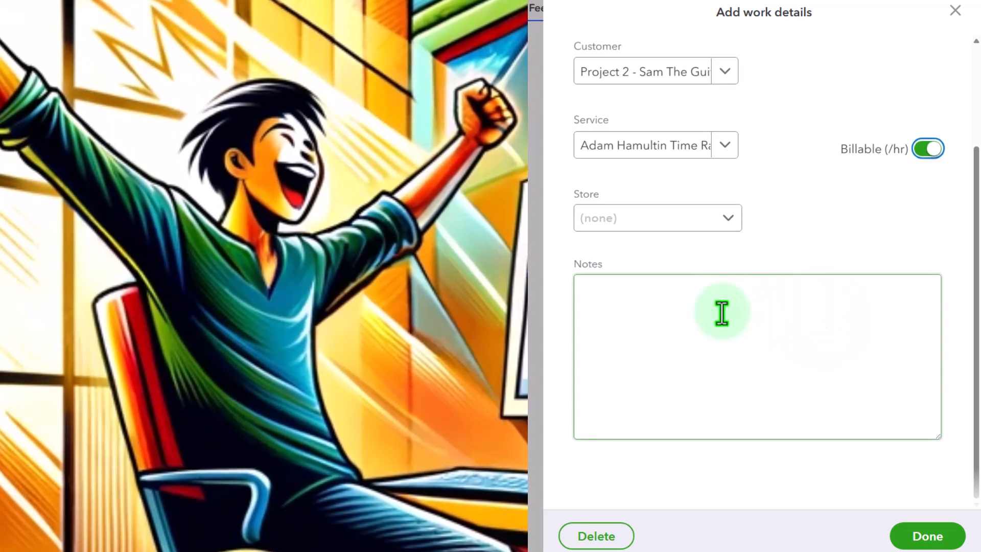
click(928, 541)
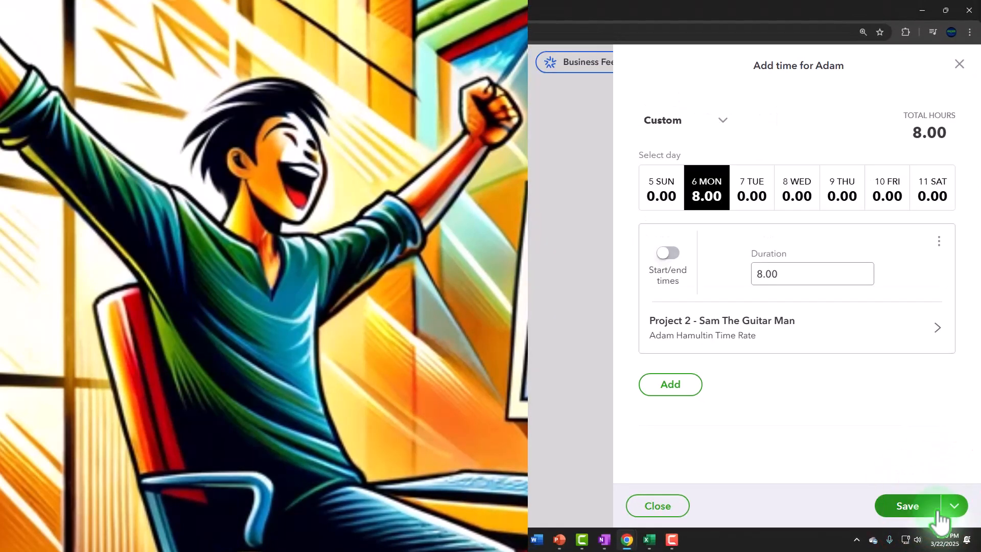
Step: Enter 8 hours on Wednesday, January 8 for customer Jones Guitars:3005
click(695, 193)
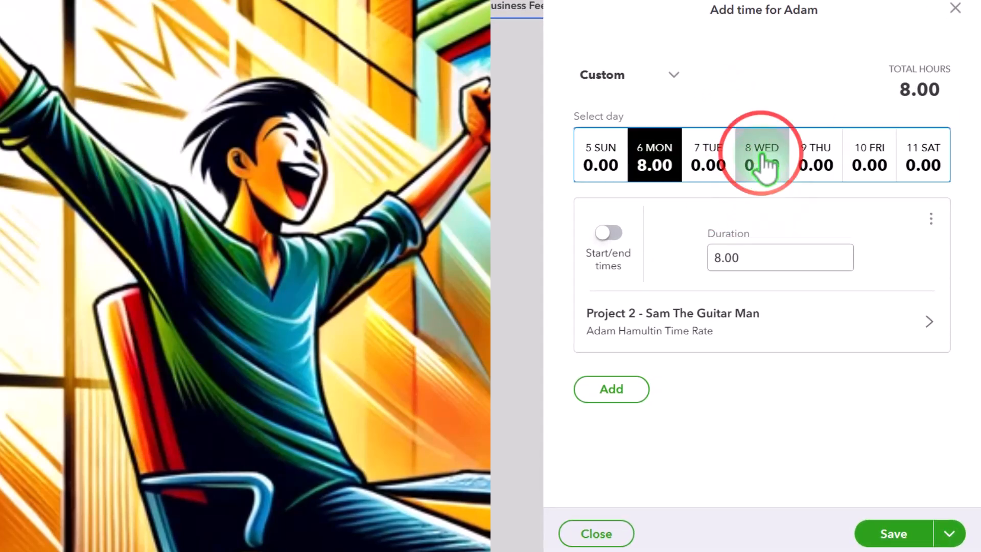
click(762, 163)
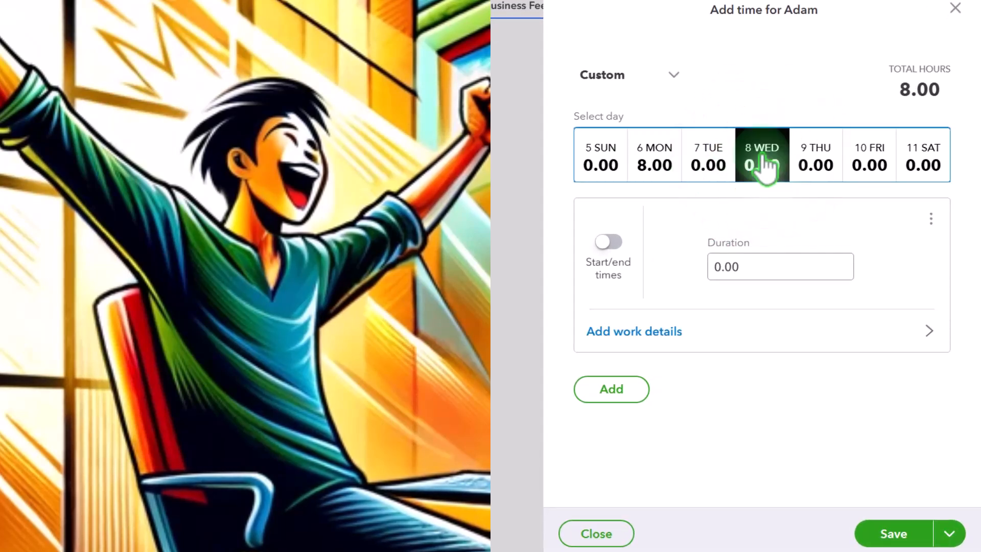
click(676, 334)
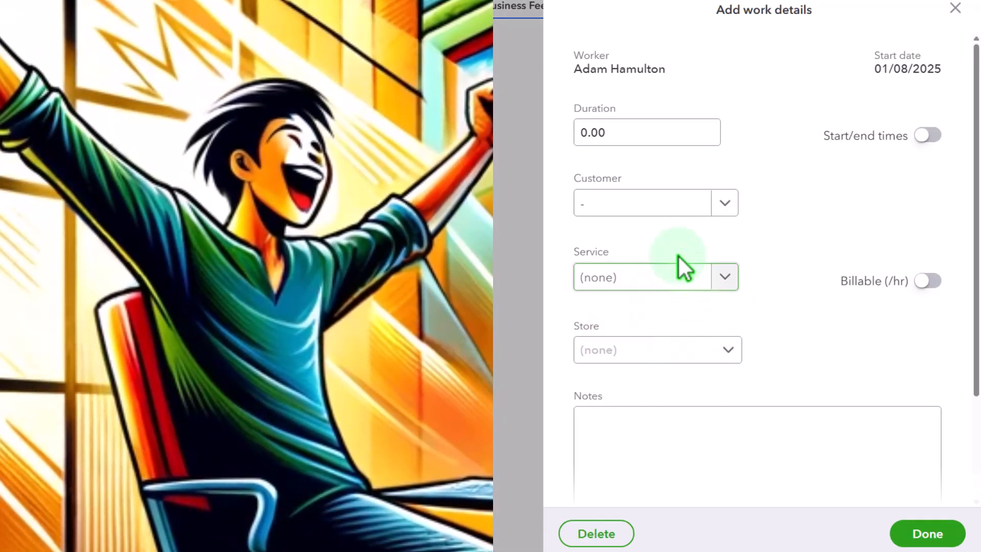
click(641, 119)
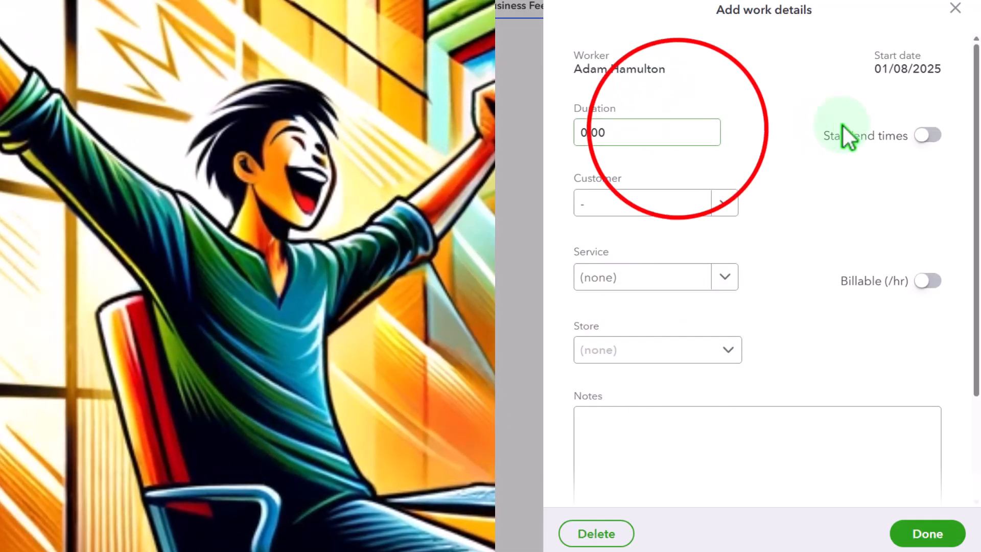
click(677, 130)
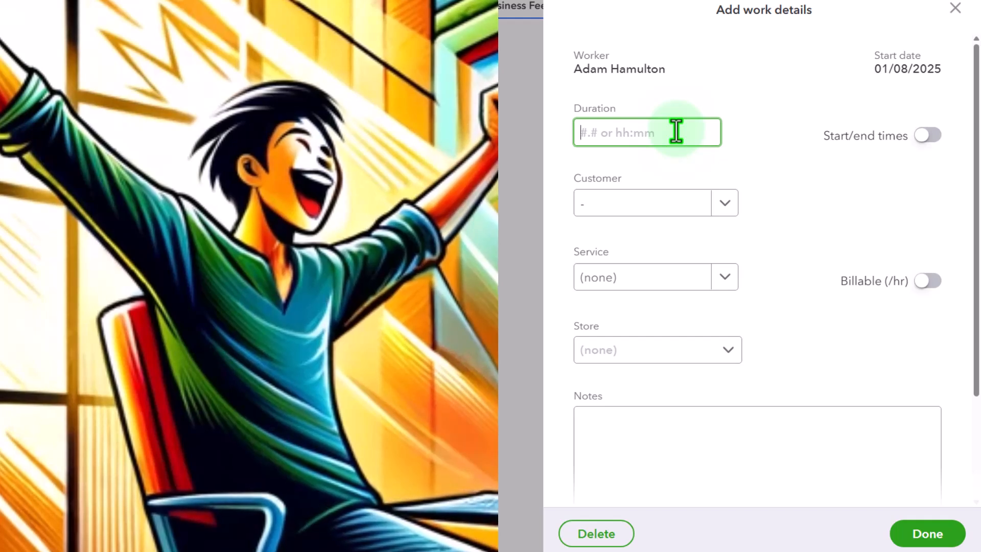
text(8)
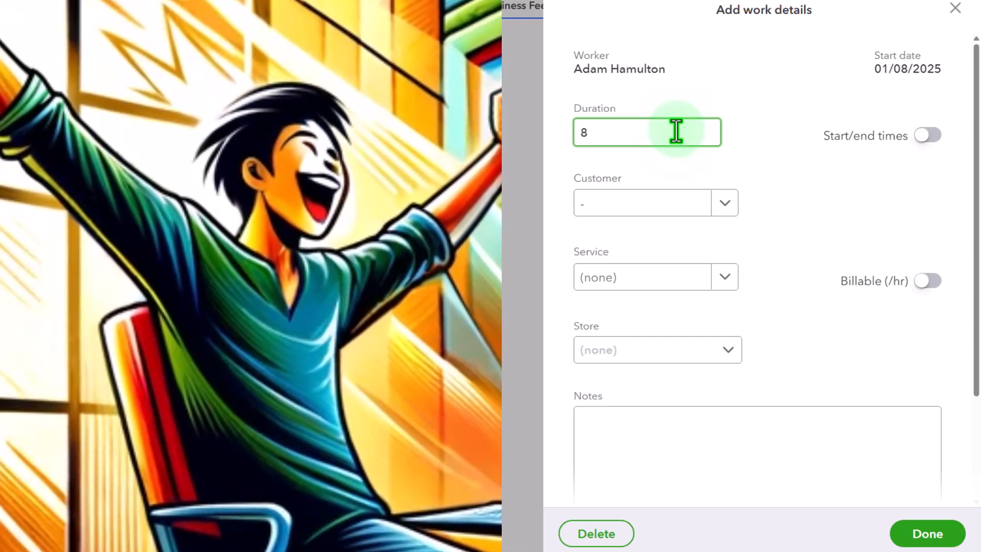
key(Tab)
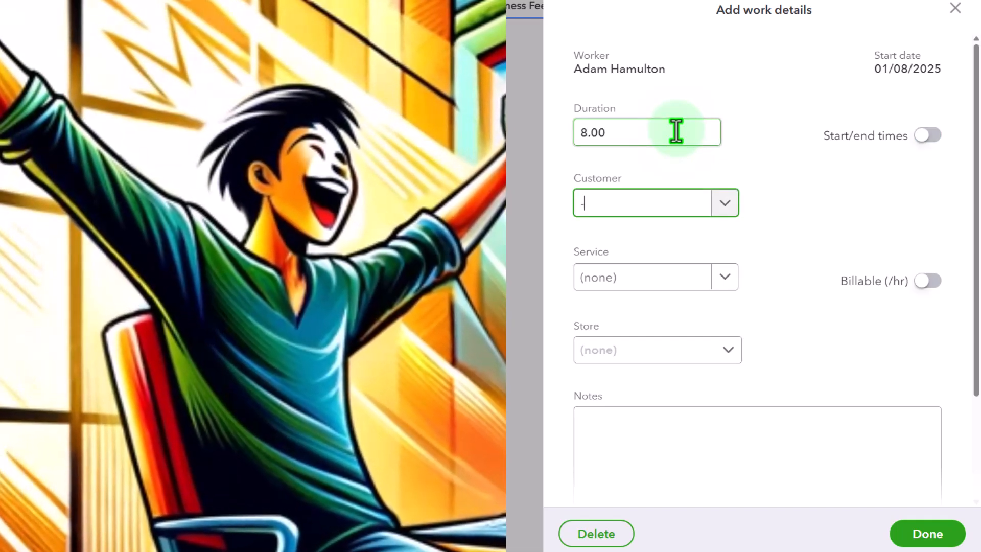
text(-3005)
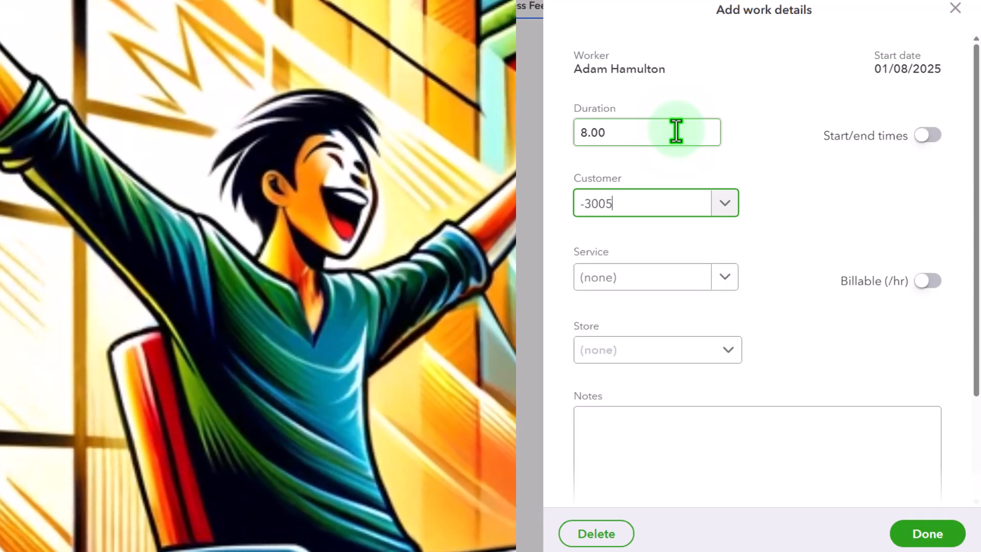
key(BackSpace)
key(BackSpace)
key(BackSpace)
text(30)
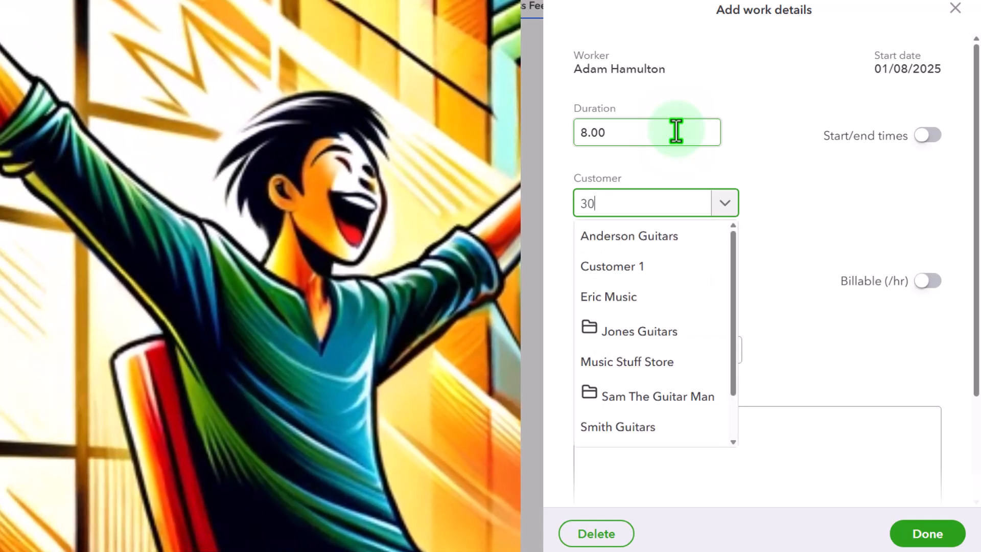
text(05)
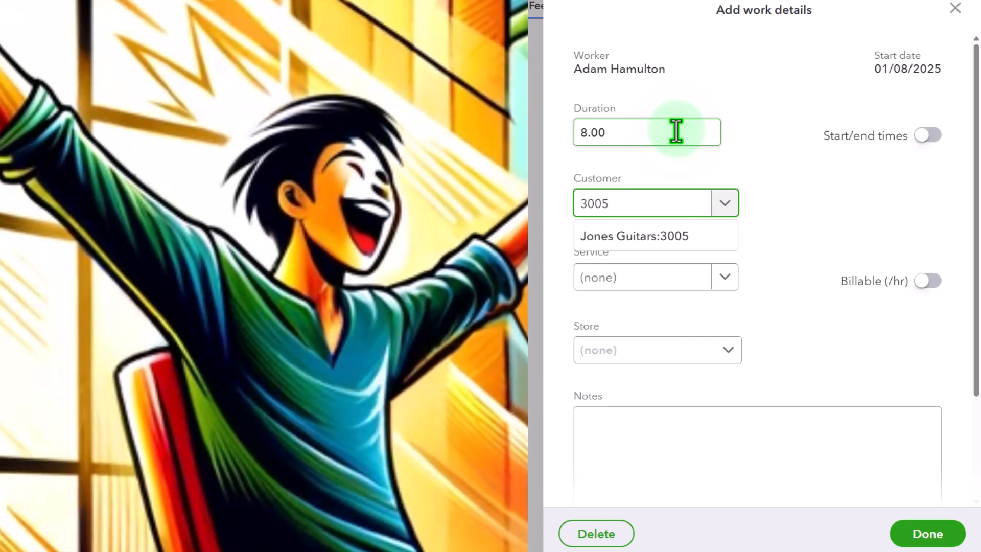
click(641, 240)
Step: Pick the worker's time-rate service, mark Wednesday's hours billable, and finish the details
key(Tab)
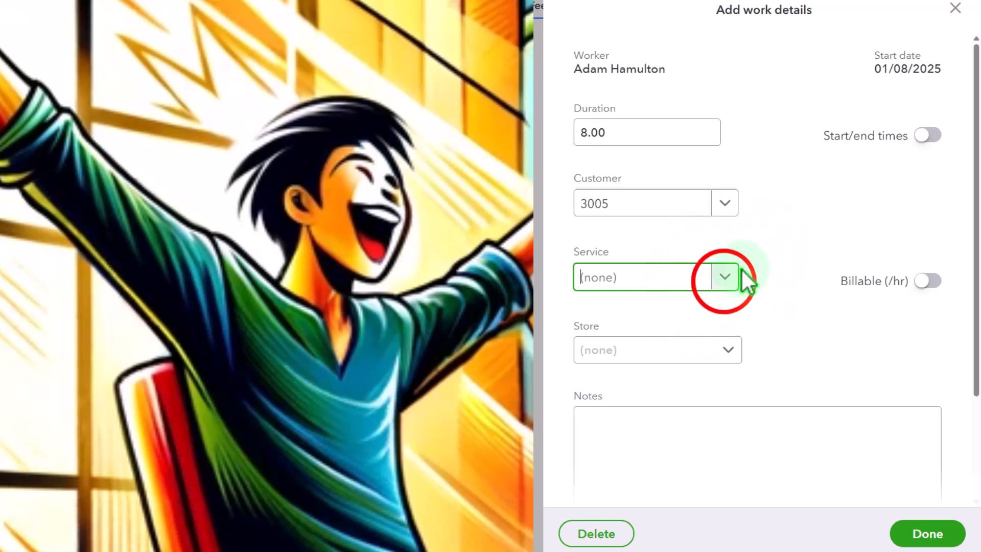
click(725, 279)
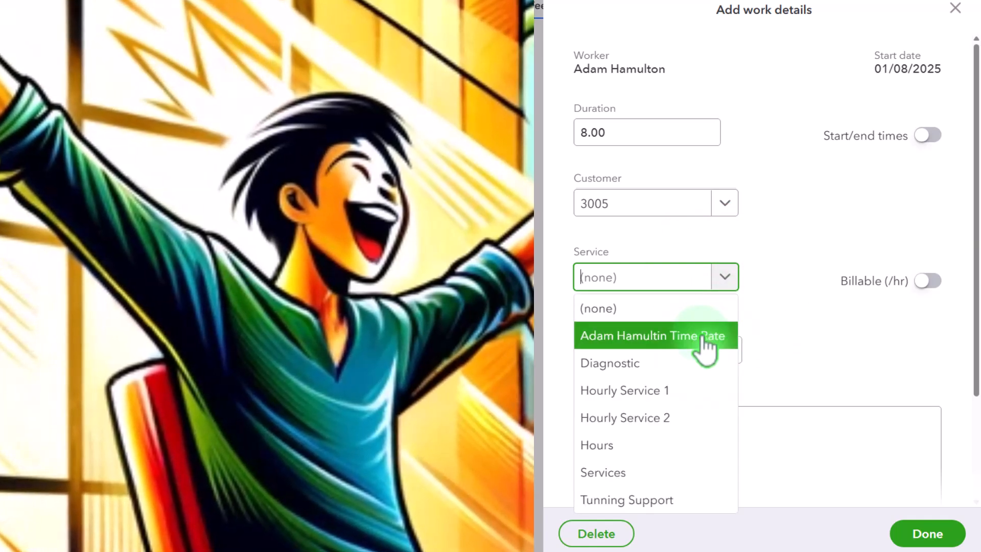
click(698, 338)
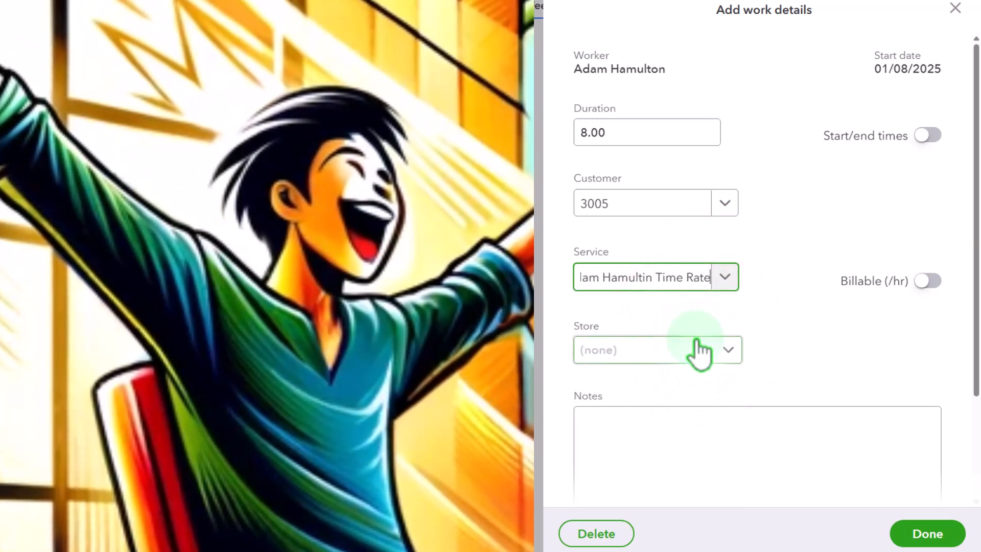
click(915, 287)
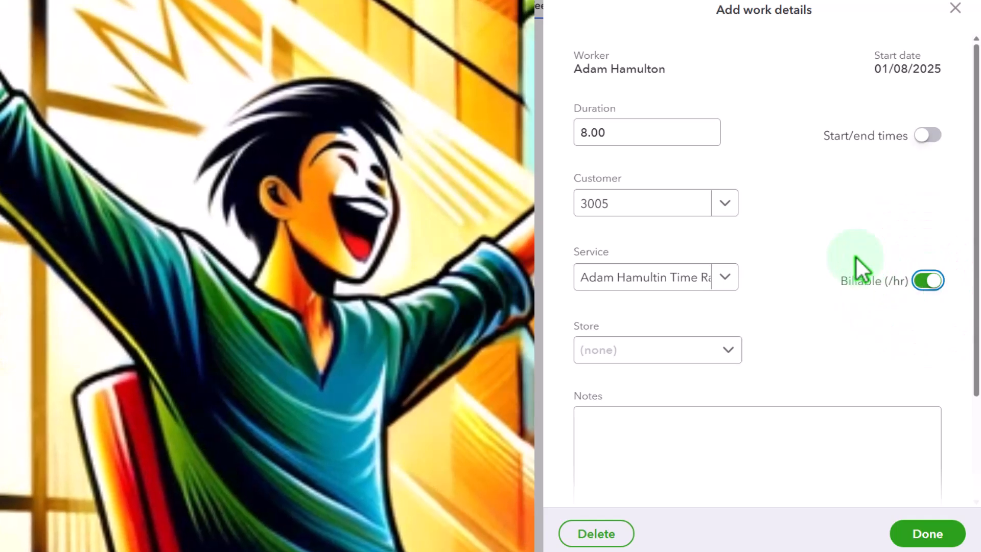
scroll(859, 267, down, 3)
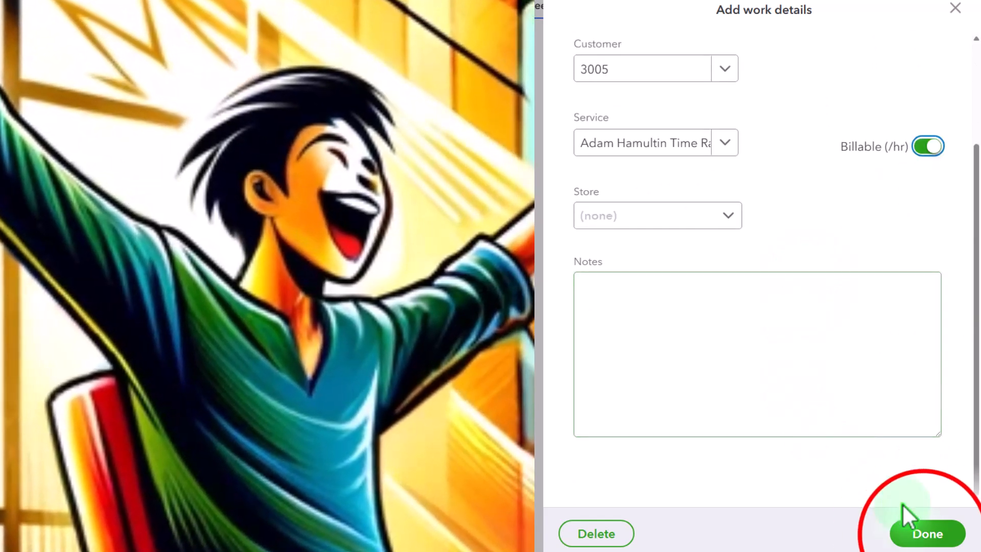
click(924, 531)
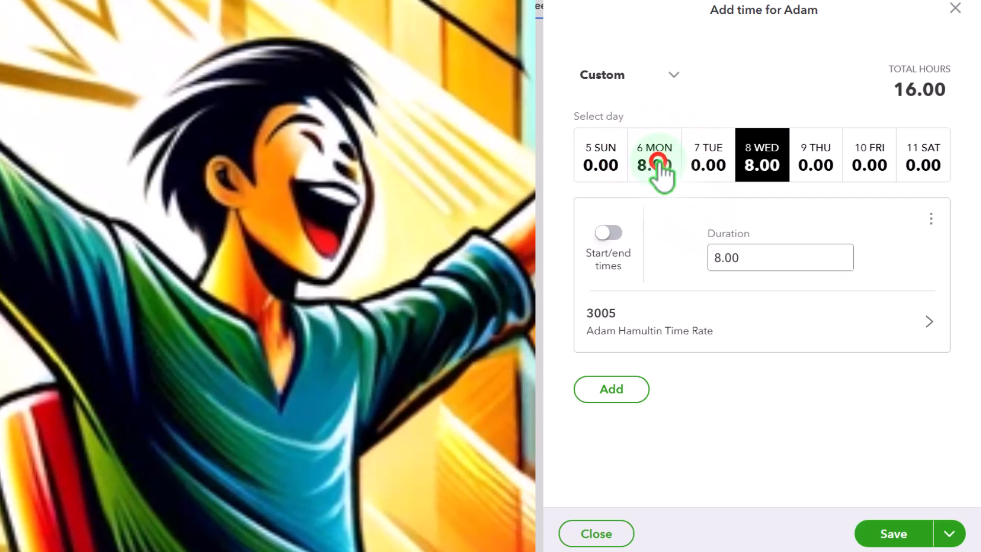
Step: Review the Monday and Wednesday 8-hour entries, save them (16.00 hours), and close the panel
click(657, 166)
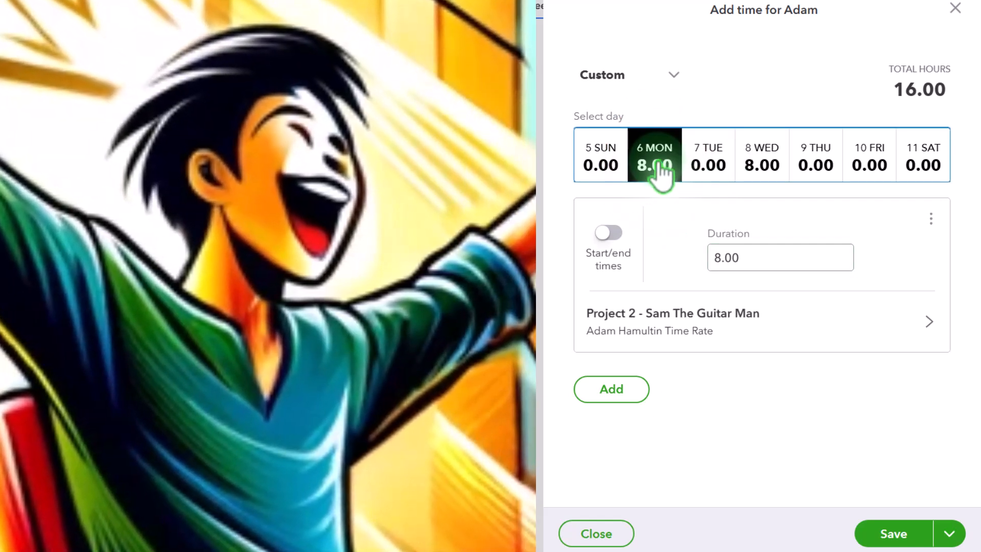
click(772, 173)
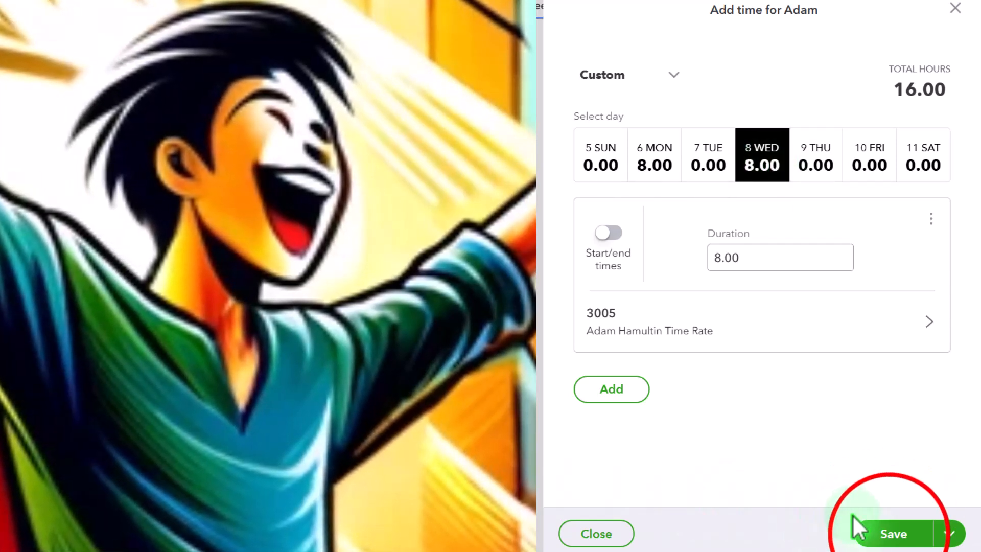
click(892, 534)
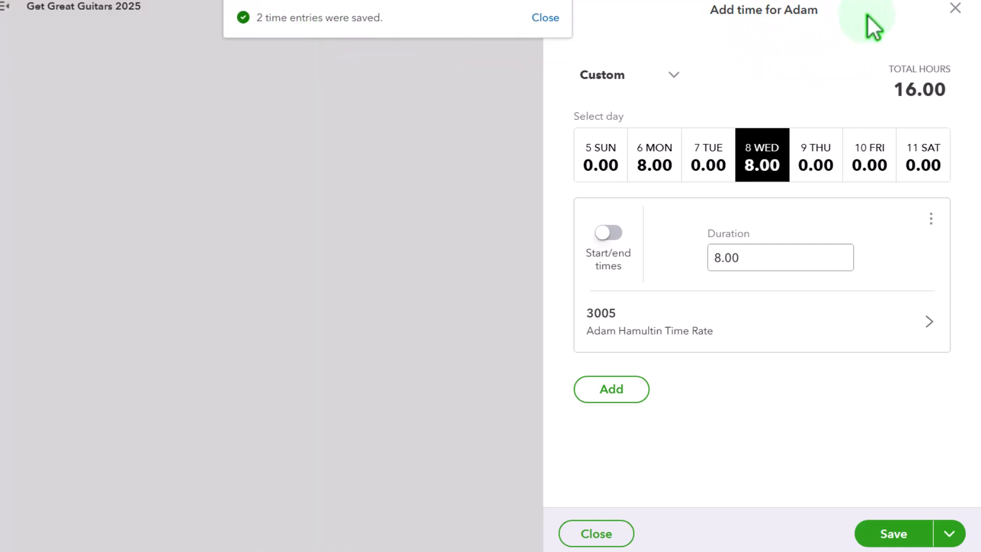
click(622, 532)
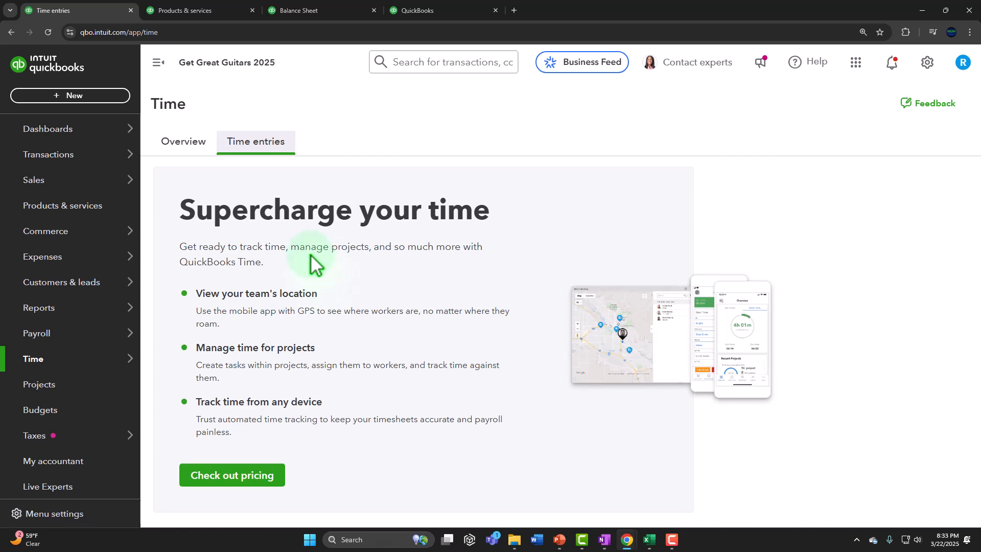
Step: Filter Sales customers by unbilled income and open Jones Guitars:3005's $800.00 time charge dated 1/8/25
click(59, 181)
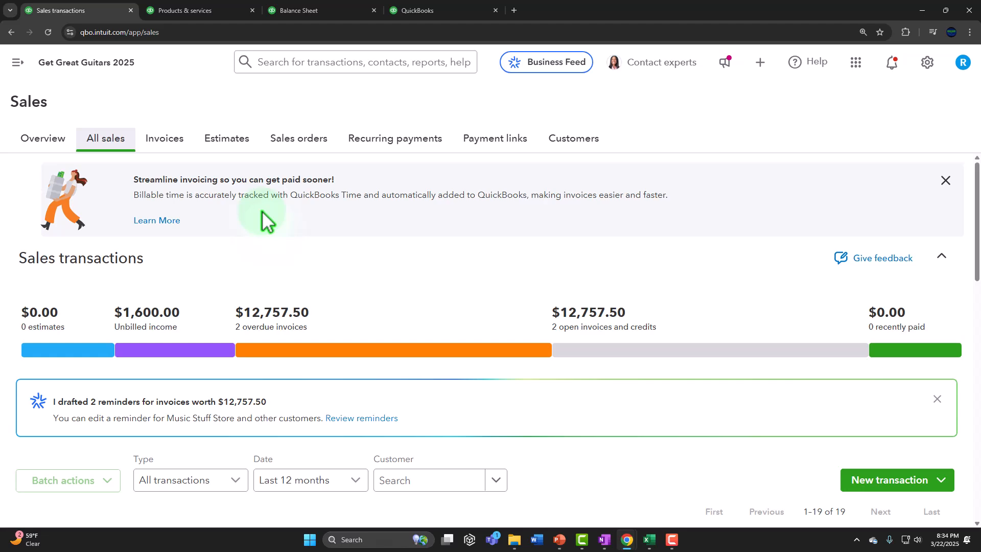
click(590, 145)
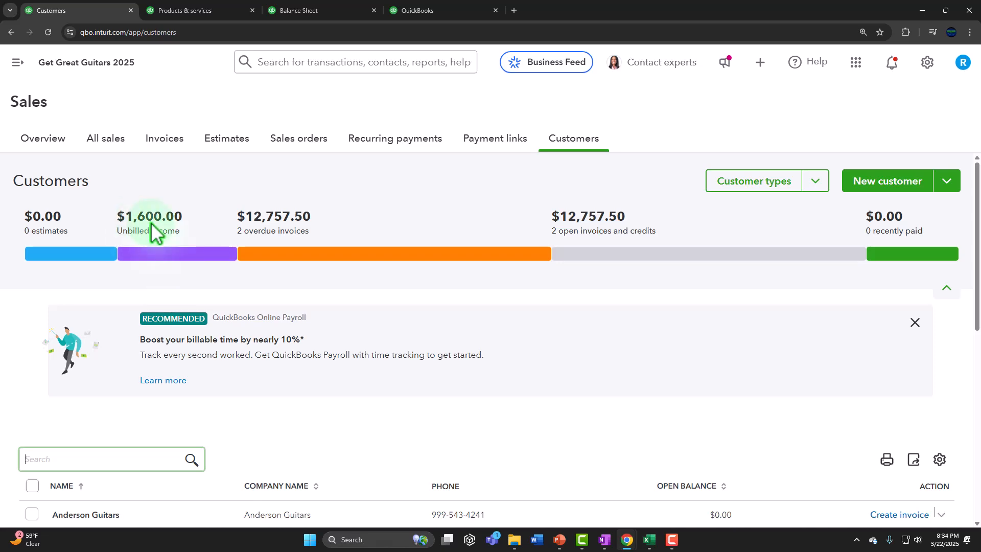
click(166, 253)
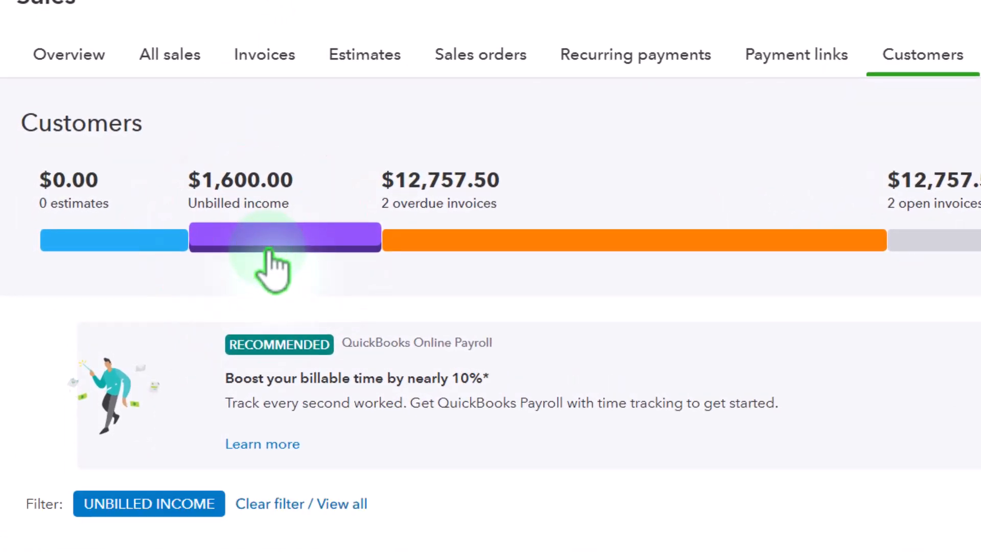
scroll(275, 268, down, 3)
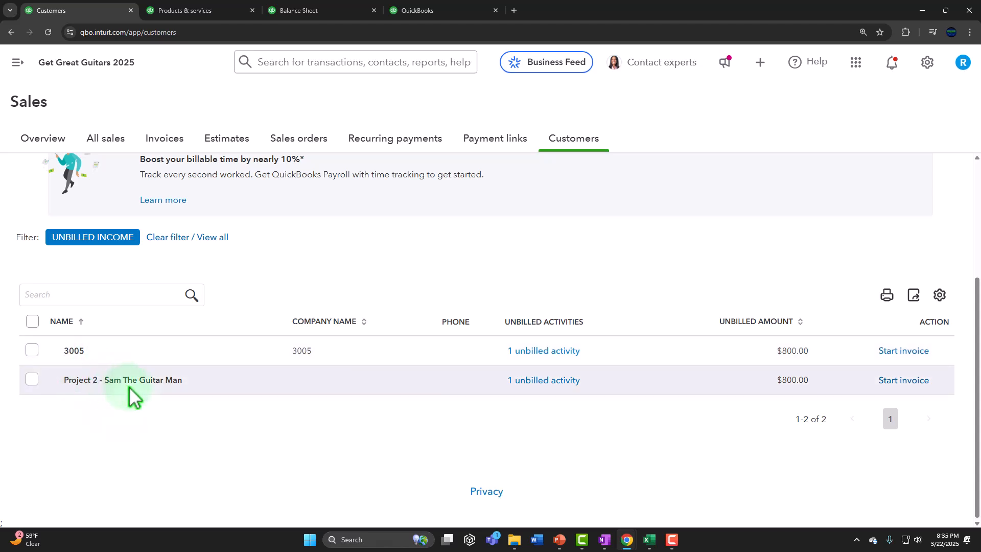
click(82, 351)
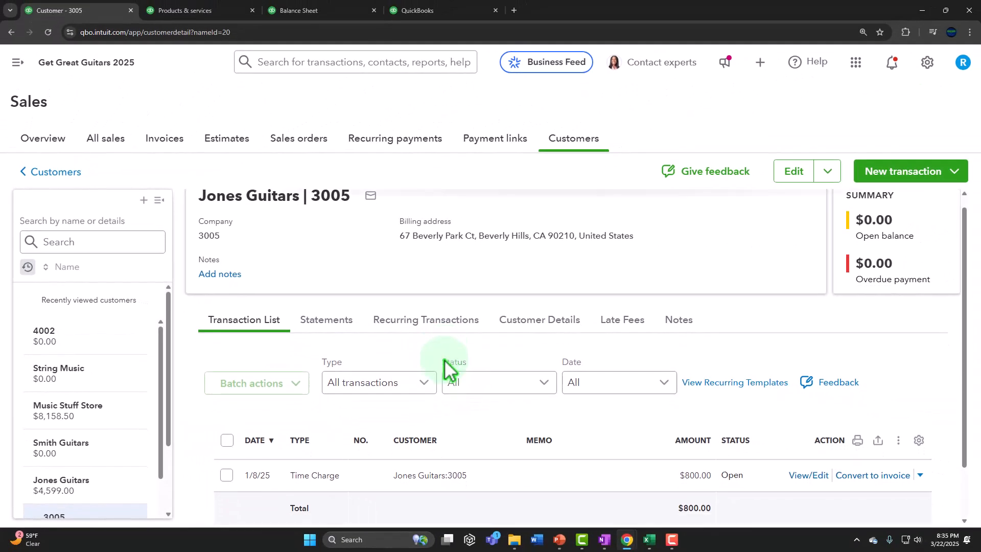
scroll(447, 368, down, 1)
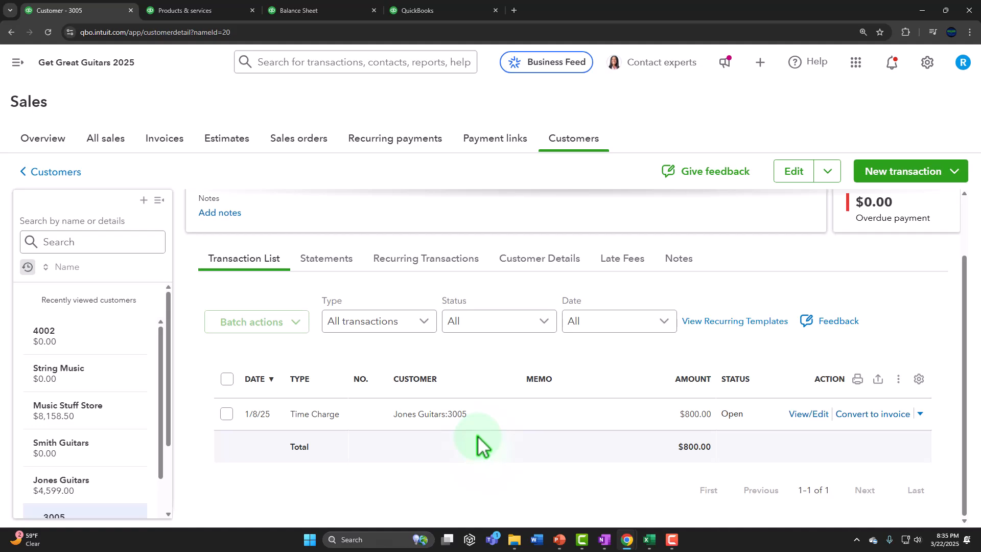
click(18, 62)
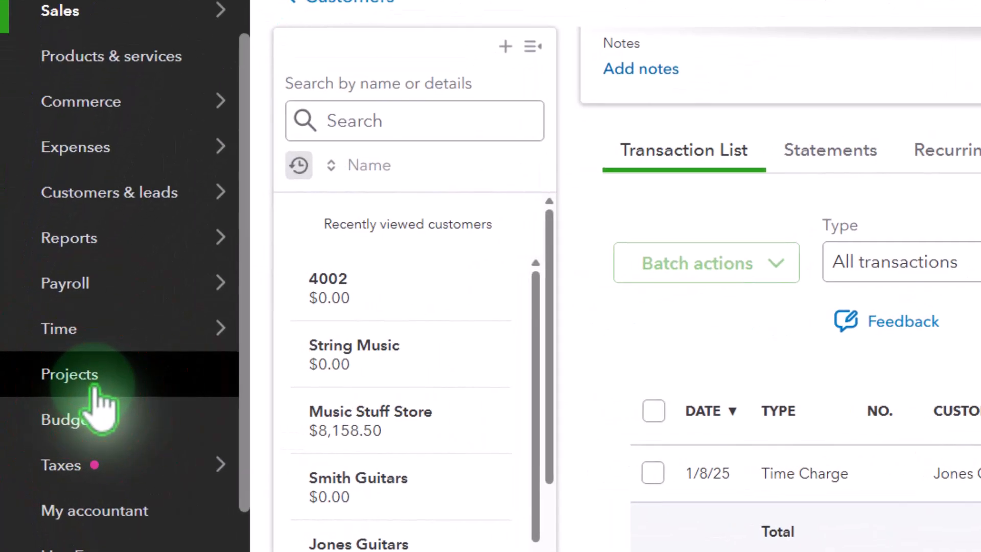
Step: Open Project 2 - Sam The Guitar Man's time activity, expanding January to the employee's 8:00 hours
click(95, 389)
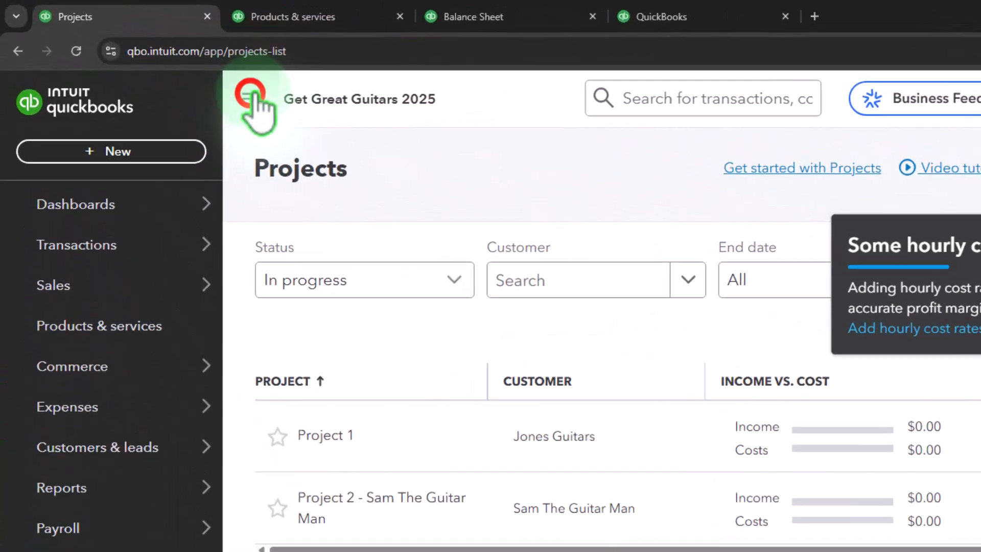
click(250, 95)
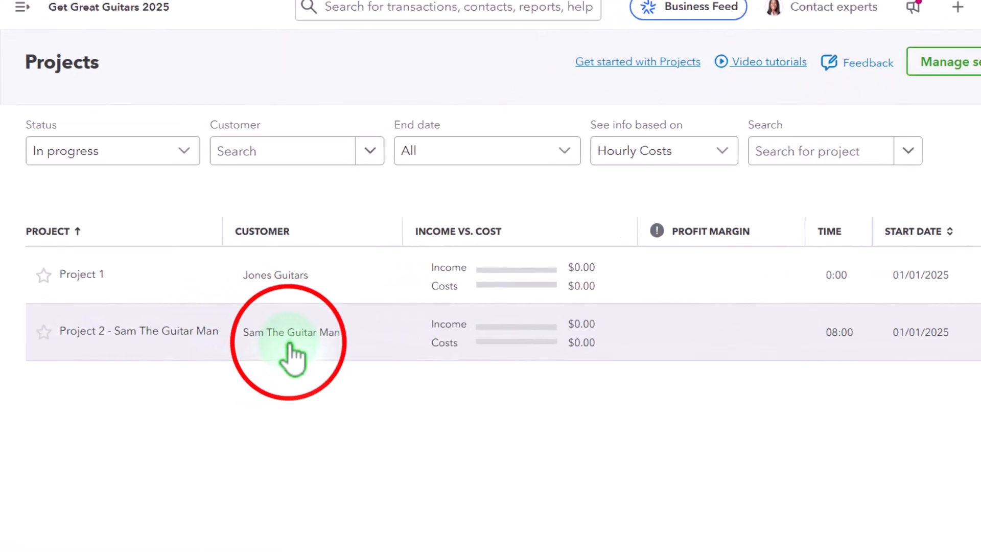
click(289, 340)
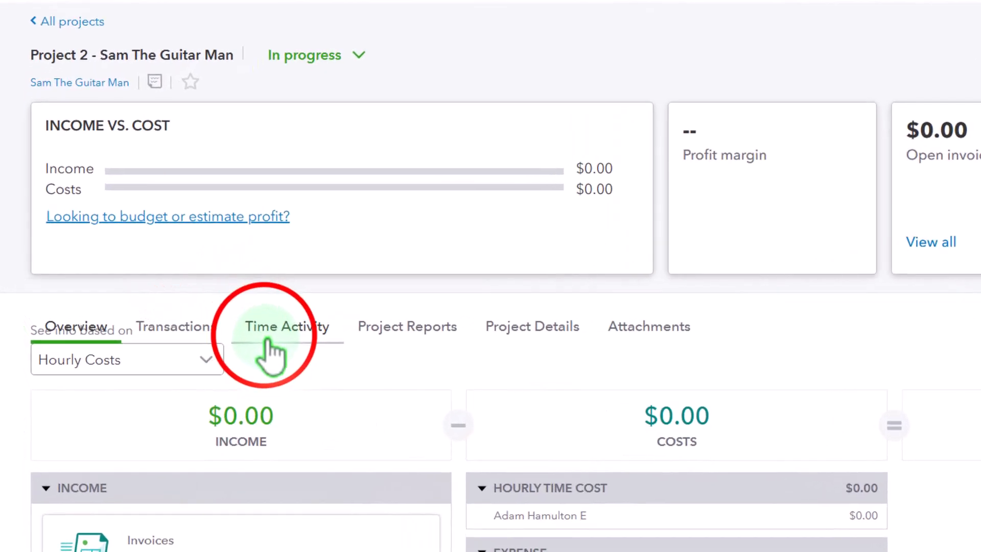
click(268, 341)
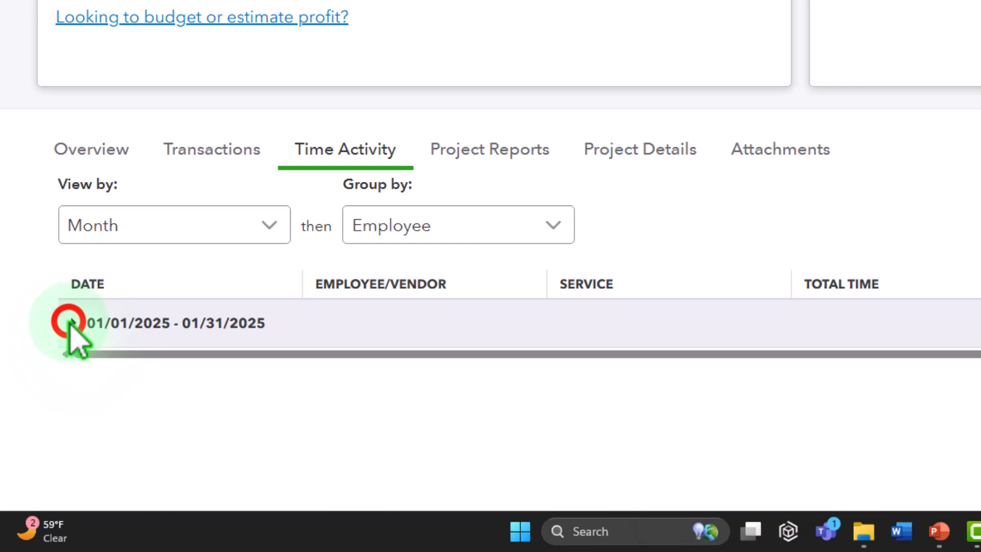
click(43, 416)
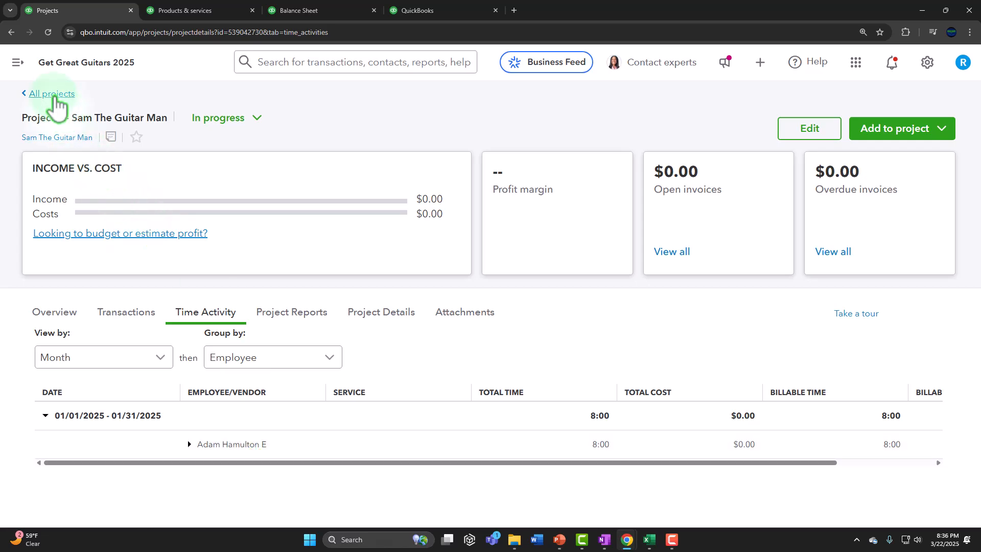
click(17, 63)
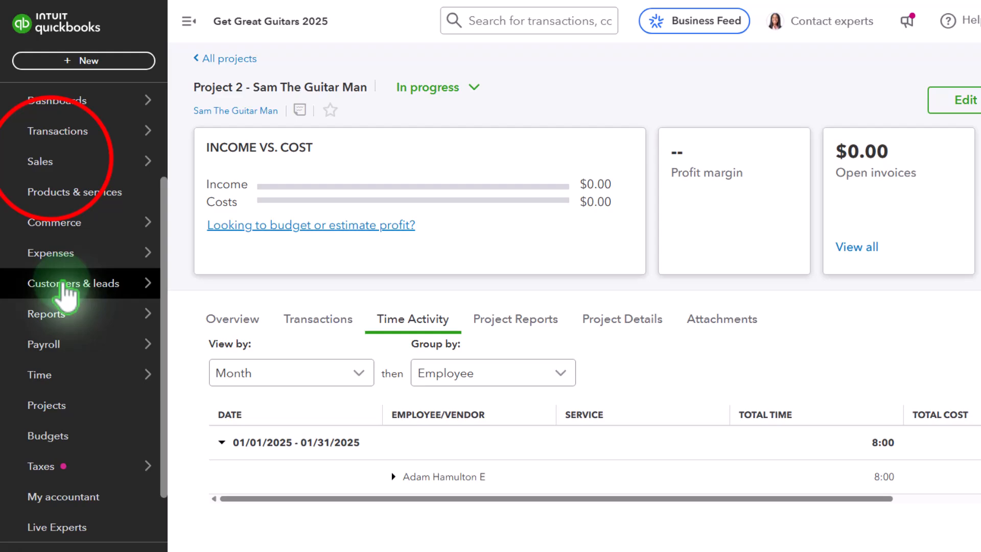
Step: Convert customer 3005's $800 time charge into Invoice 1007 (8 hours at 100.00)
click(43, 179)
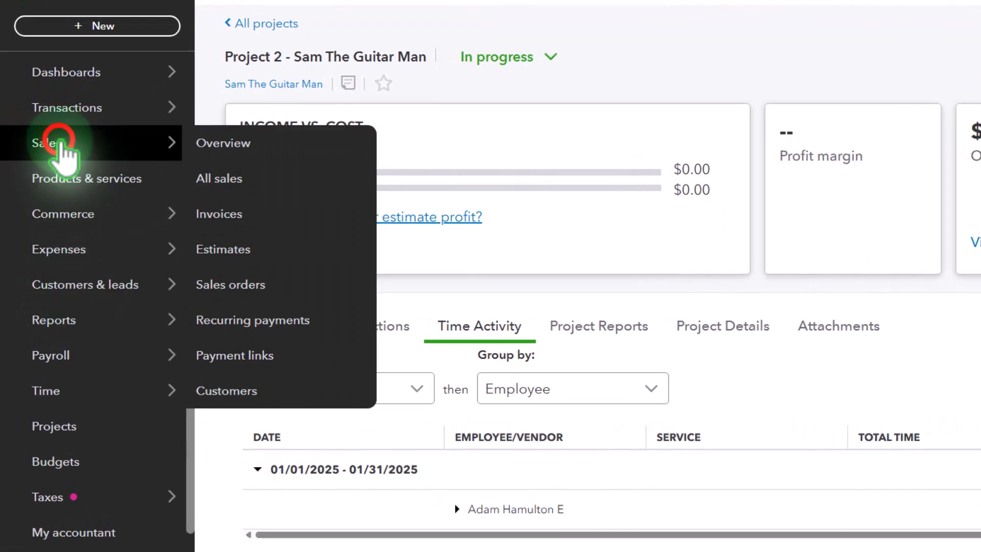
click(161, 57)
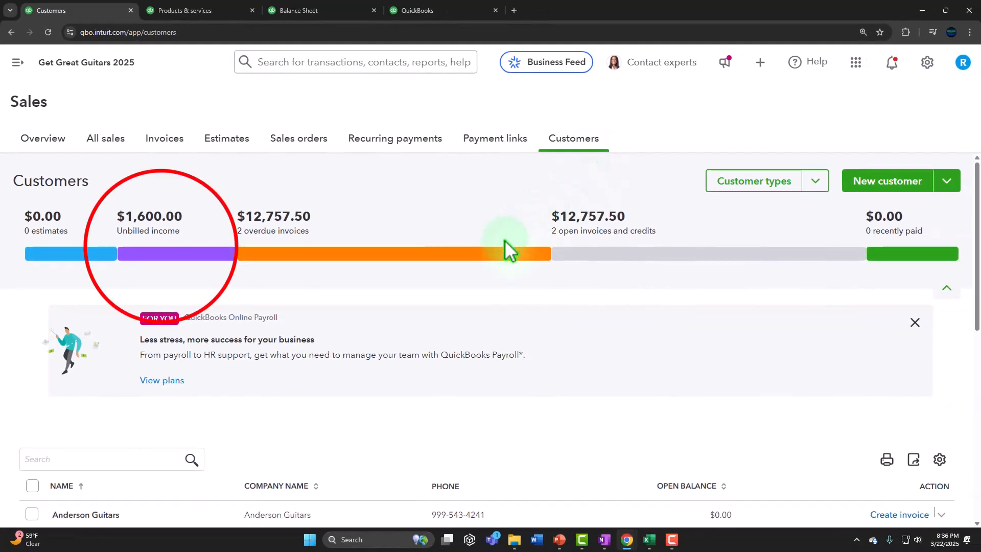
click(162, 255)
scroll(164, 258, down, 3)
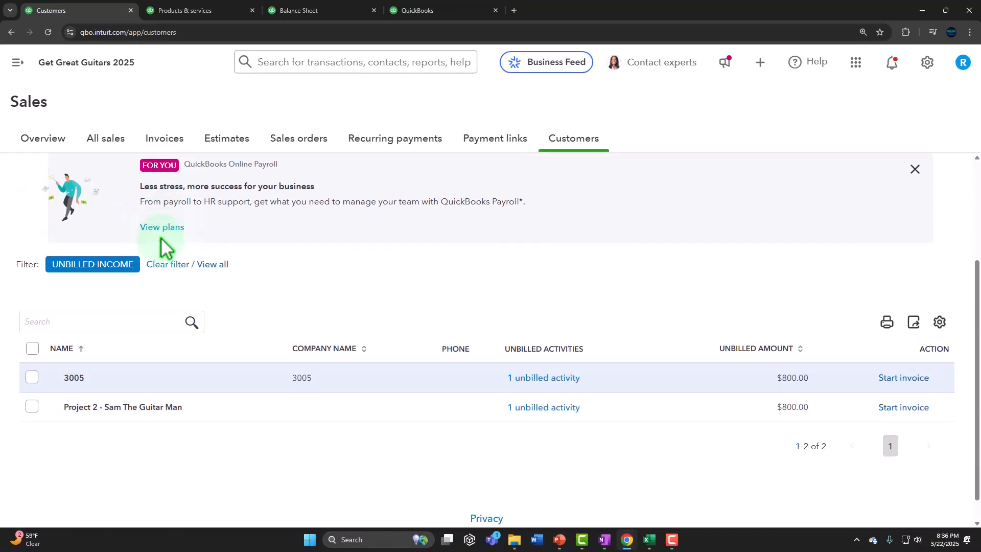
click(71, 378)
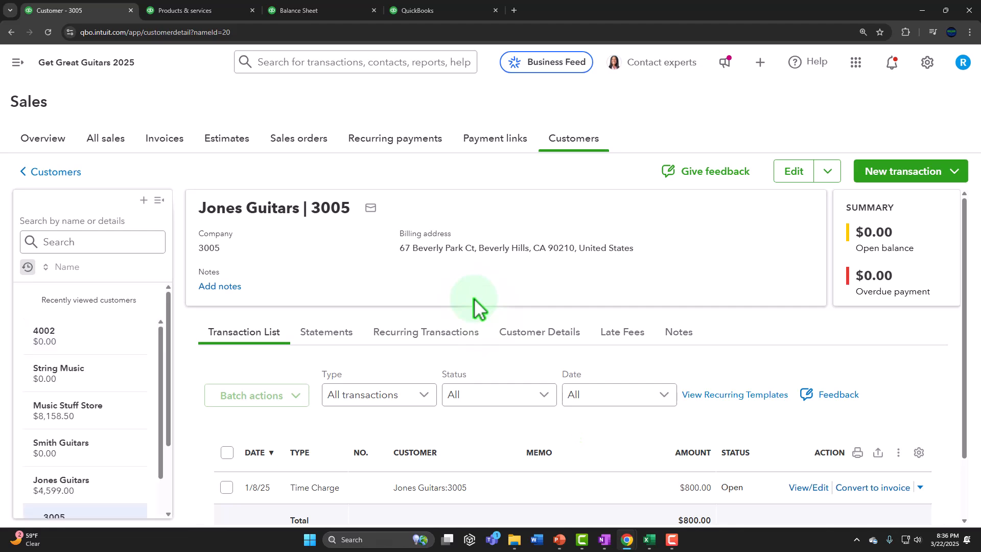
scroll(455, 307, down, 1)
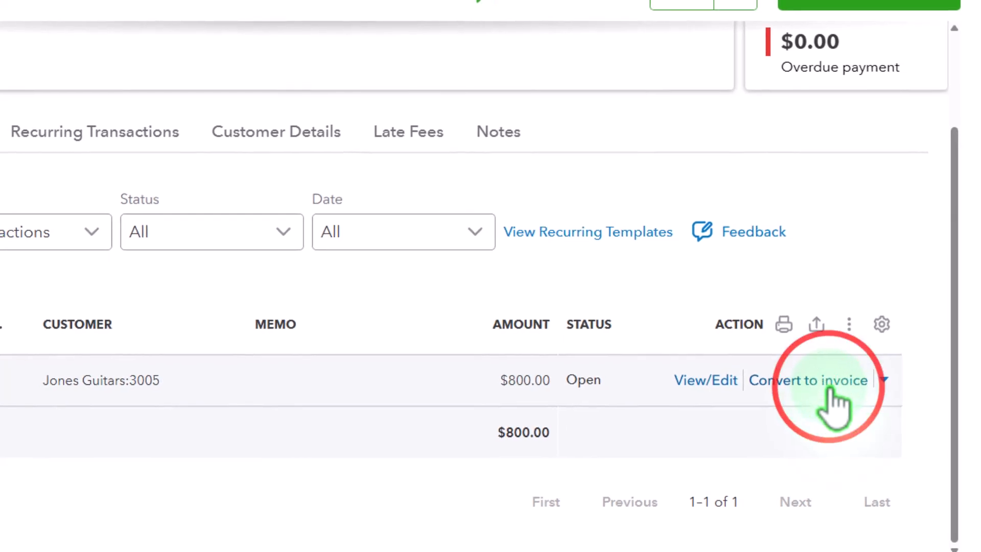
click(867, 409)
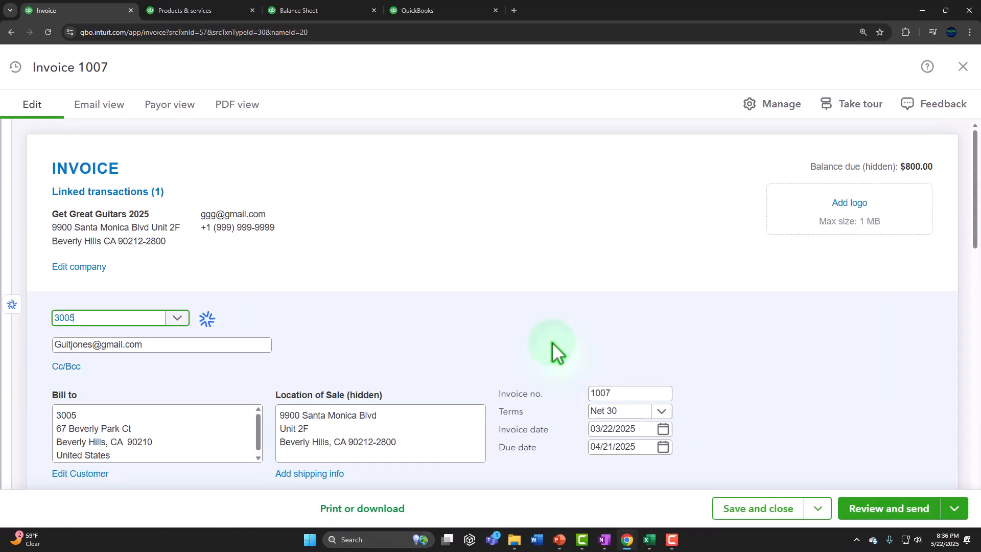
scroll(564, 309, down, 6)
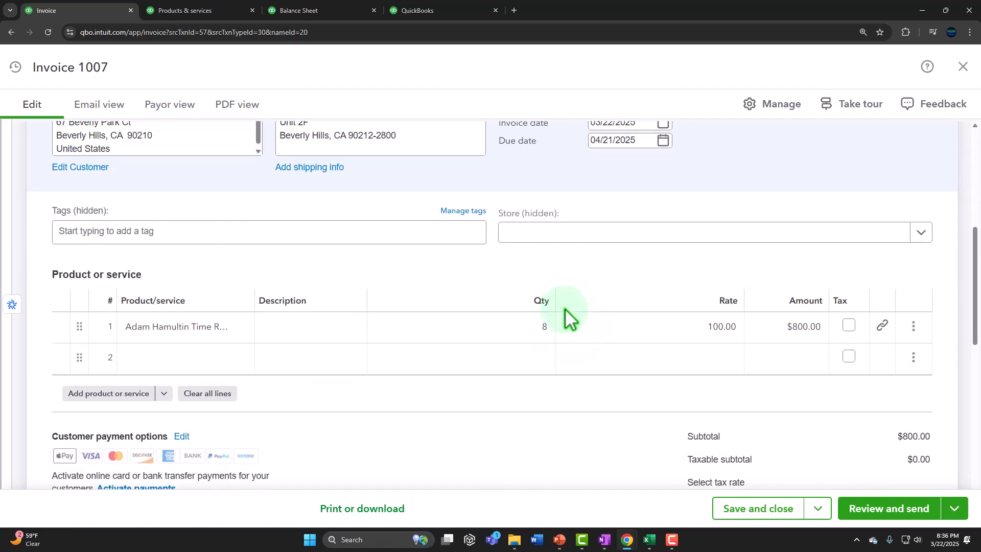
Step: Start new invoice 1007 for customer 3005 to bring up its $800 January 8 billable time
click(963, 66)
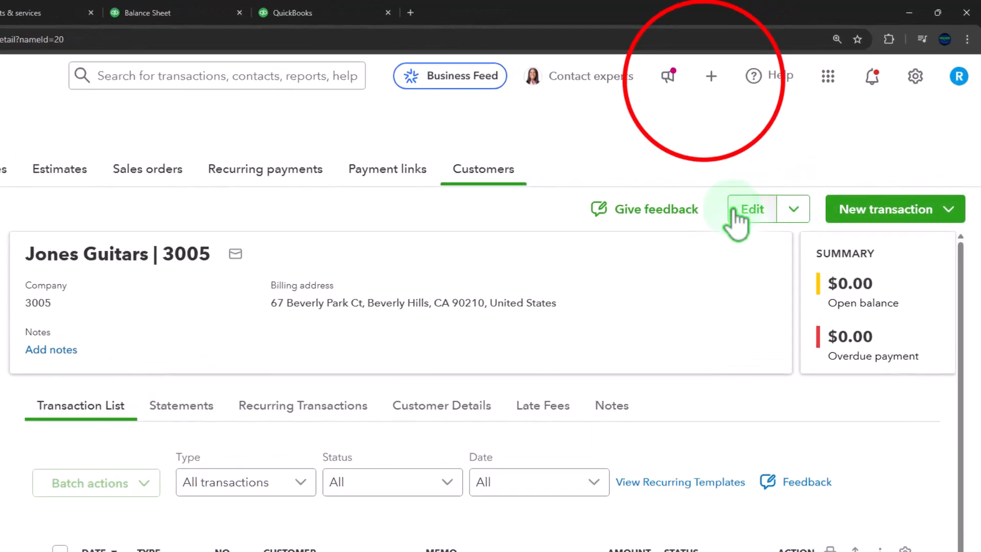
click(631, 98)
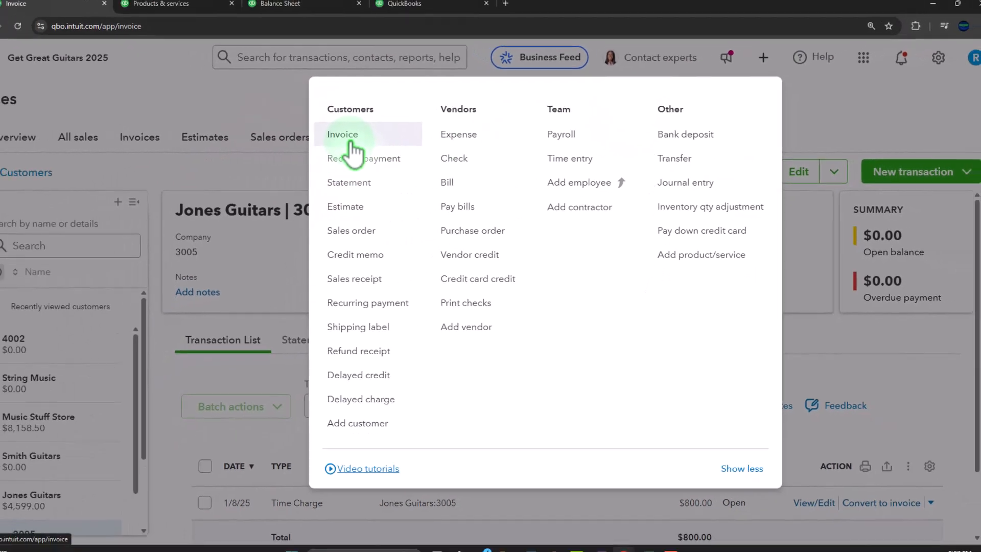
click(245, 137)
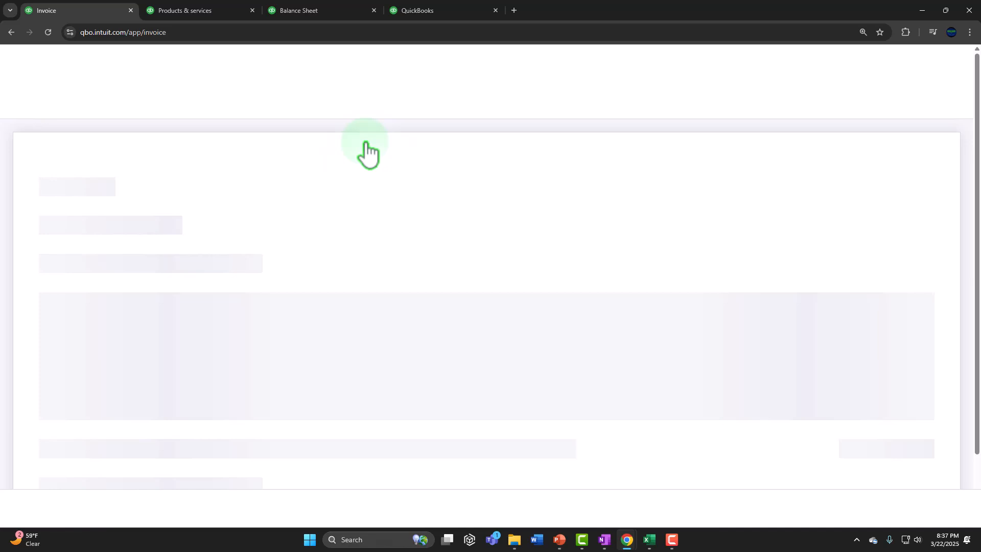
click(110, 290)
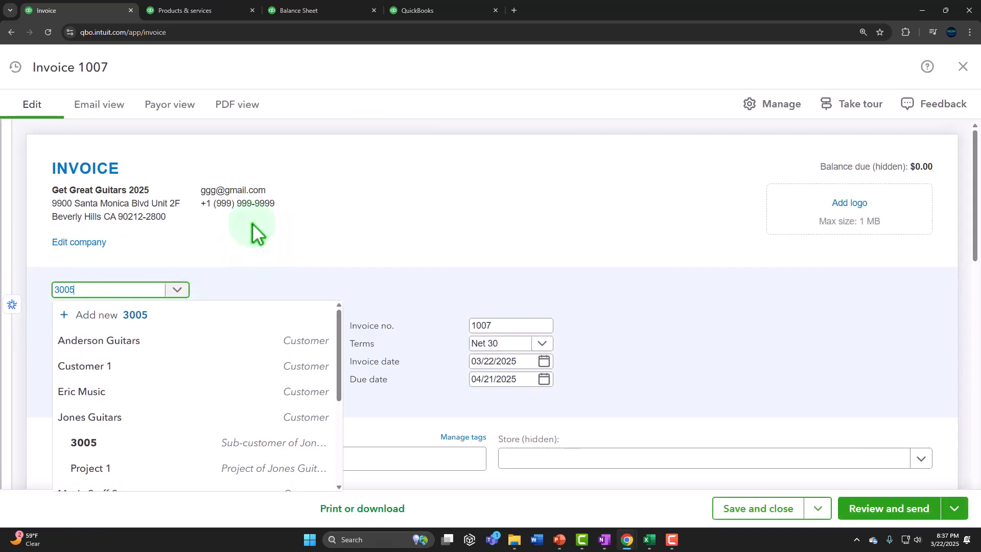
text(3005)
key(Tab)
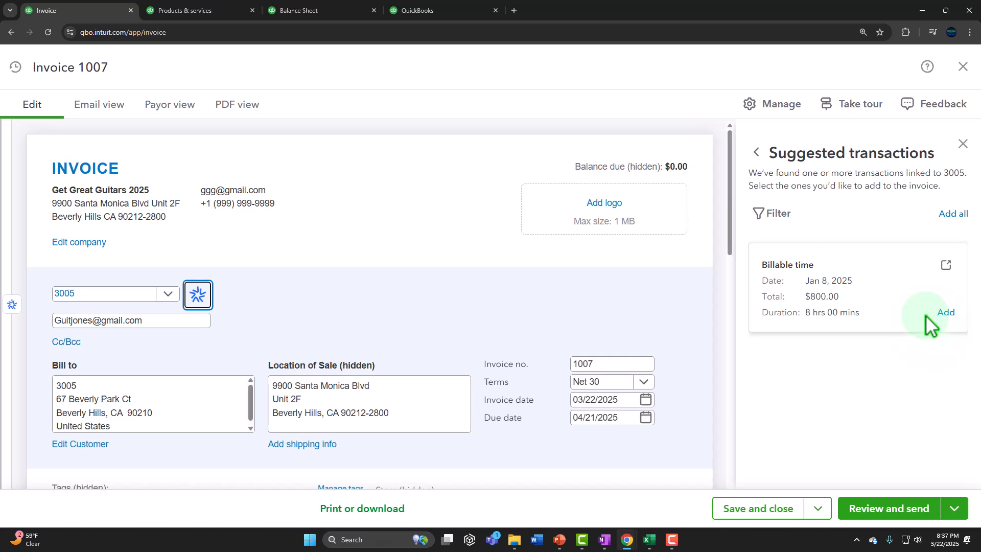
Step: Add the $800 January 8 billable time suggestion to invoice 1007
click(943, 313)
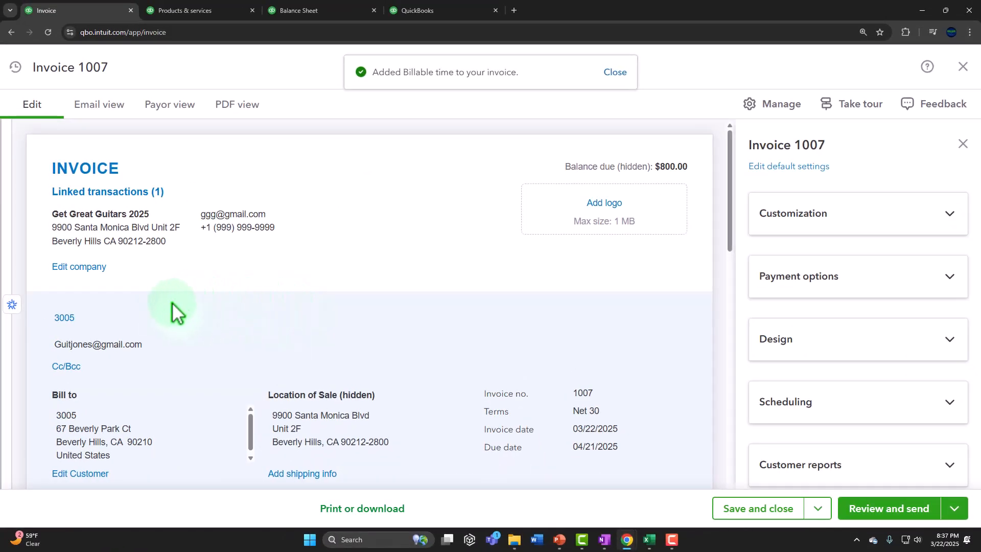
click(963, 143)
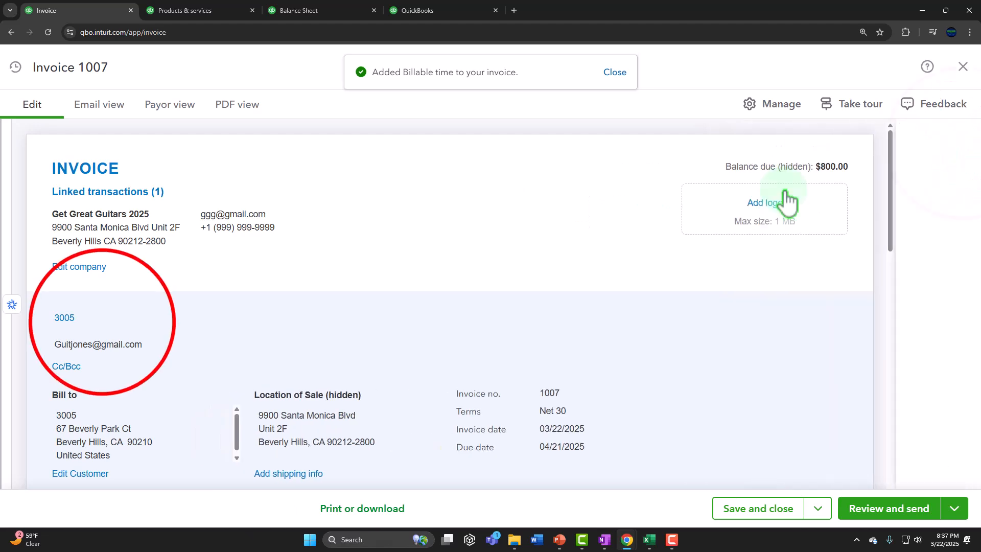
click(102, 321)
click(105, 322)
key(Tab)
key(Tab)
key(Tab)
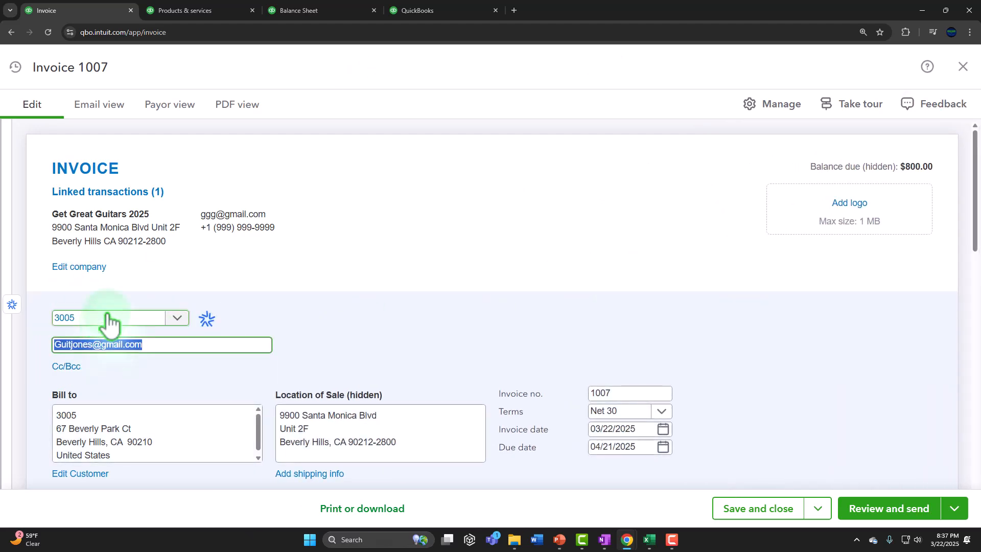
key(Tab)
key(Tab)
key(Tab)
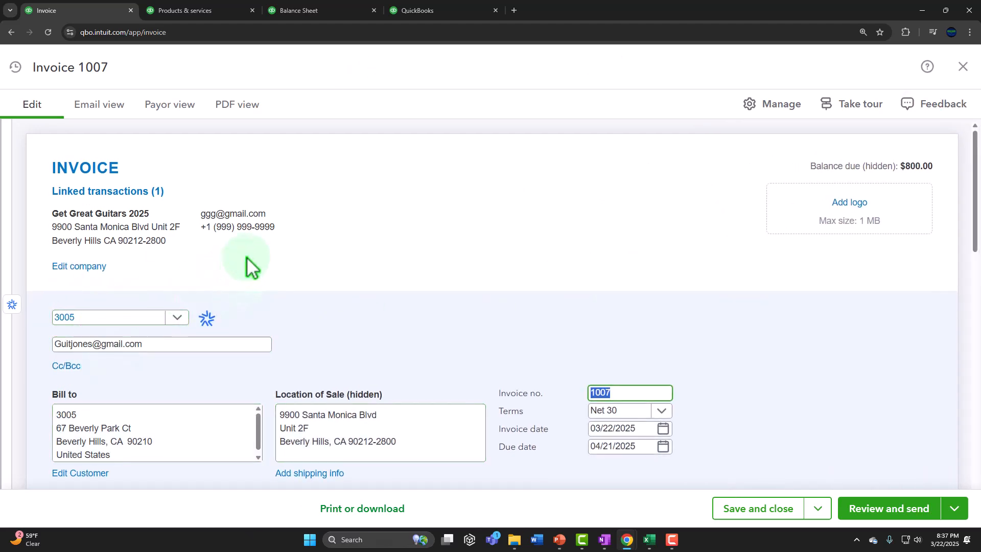
scroll(250, 265, down, 1)
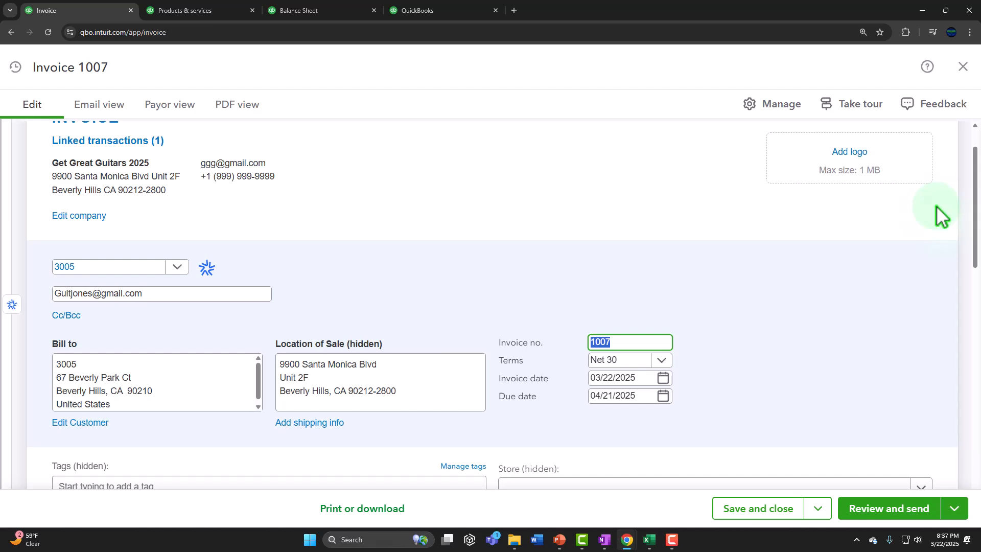
Step: Set the invoice date to 01/30/2025, keeping the time-rate item on line 1
click(643, 379)
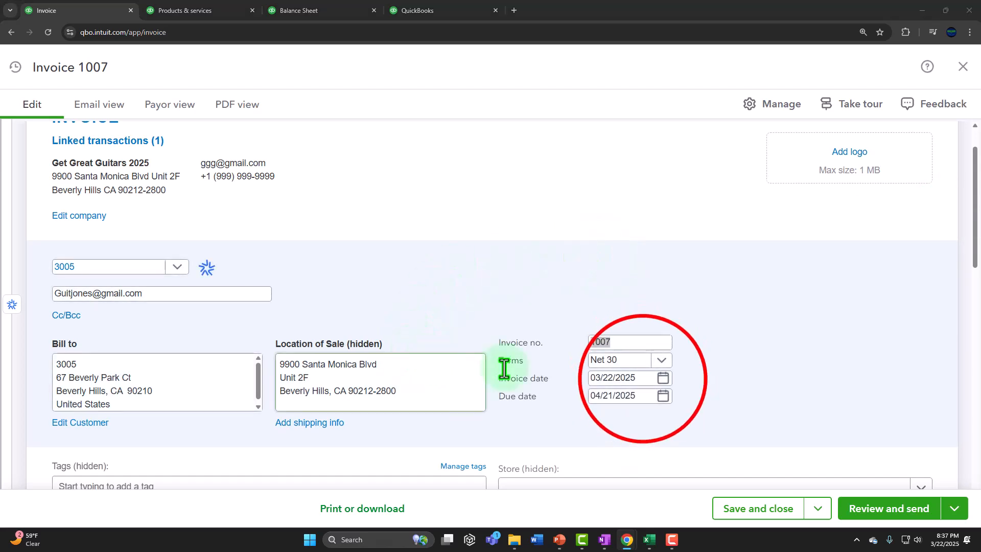
text(01/)
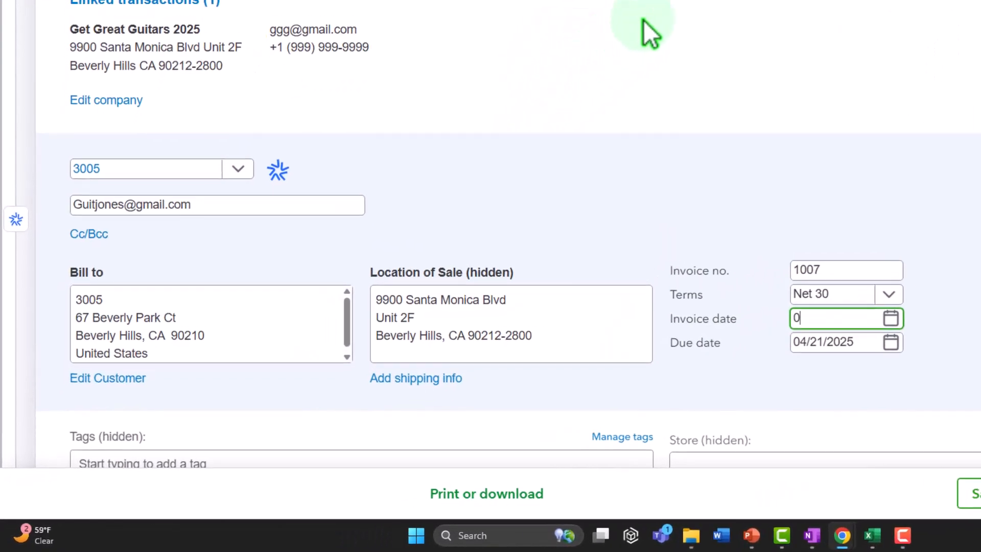
text(30/202)
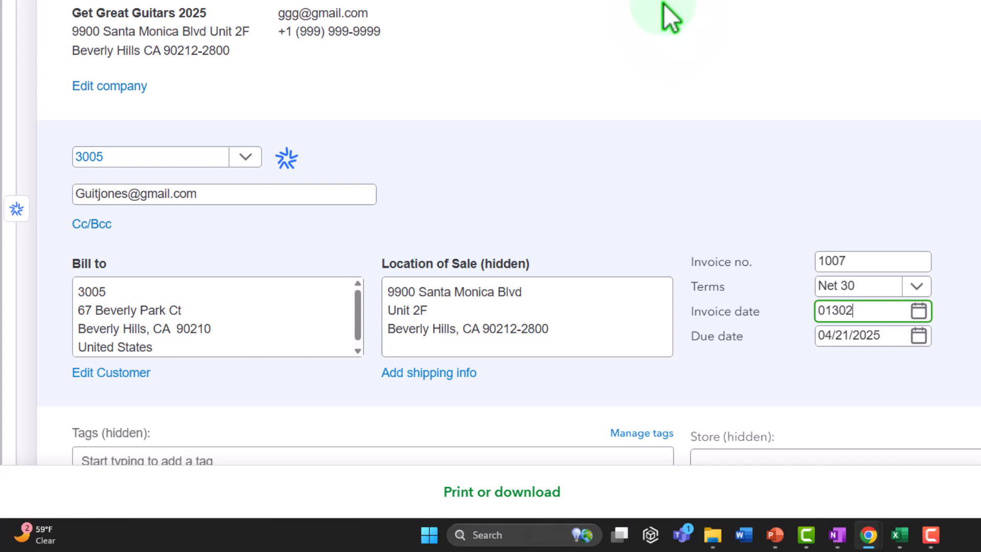
text(5)
key(Tab)
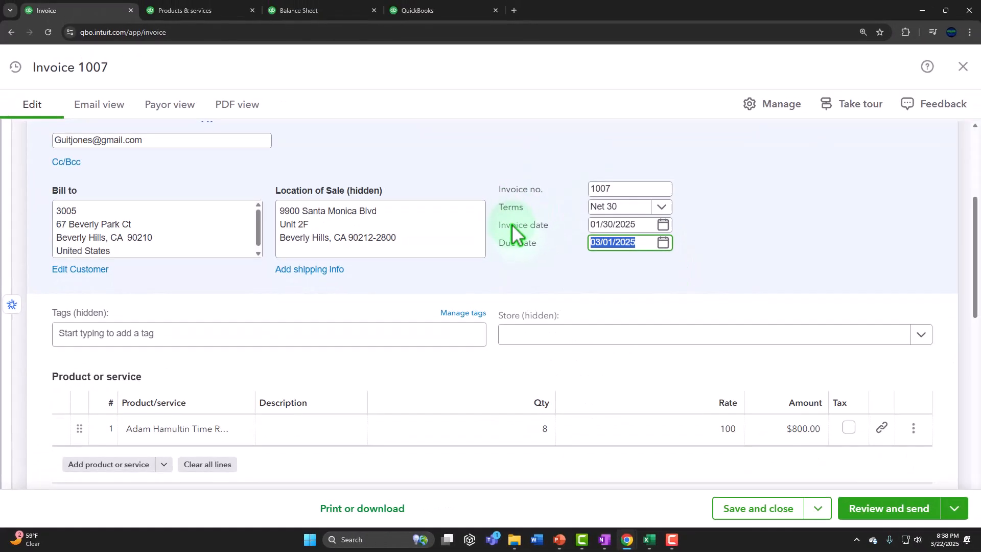
key(Tab)
key(Tab)
key(Tab)
key(Tab)
key(Tab)
key(Tab)
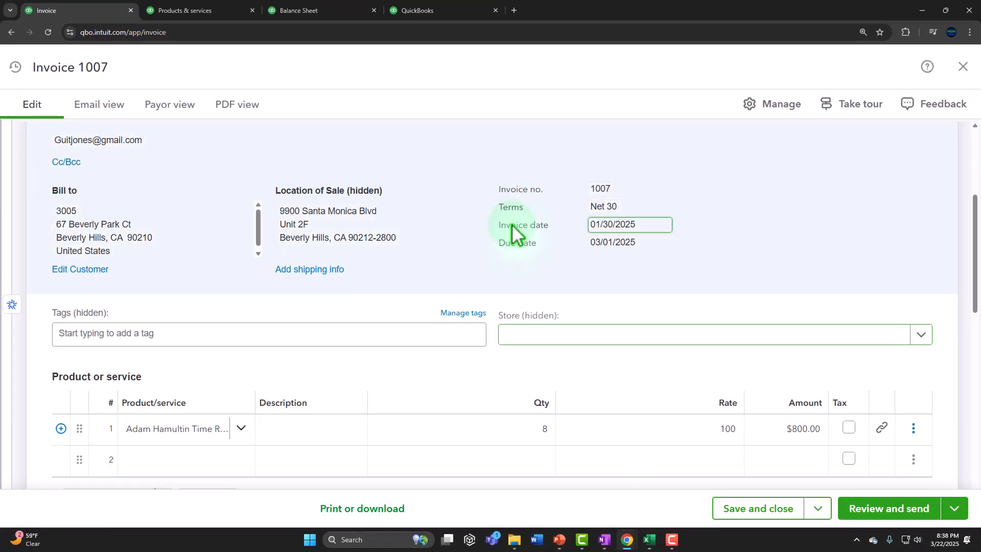
scroll(511, 227, down, 3)
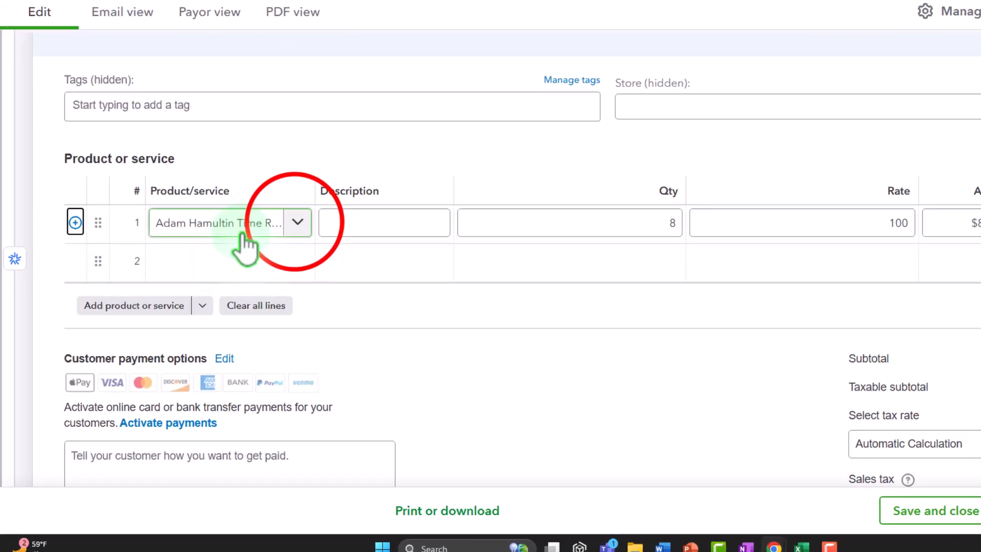
click(240, 275)
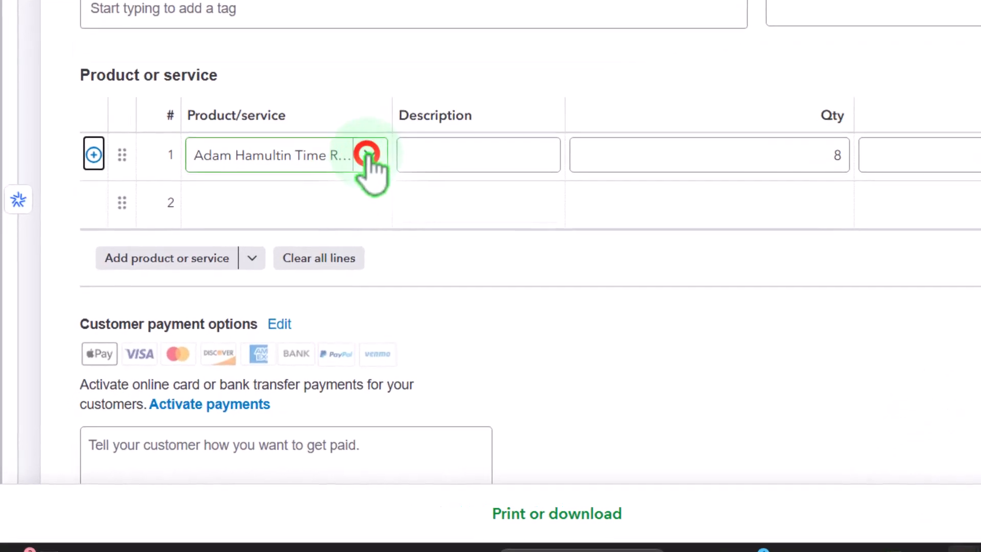
click(368, 154)
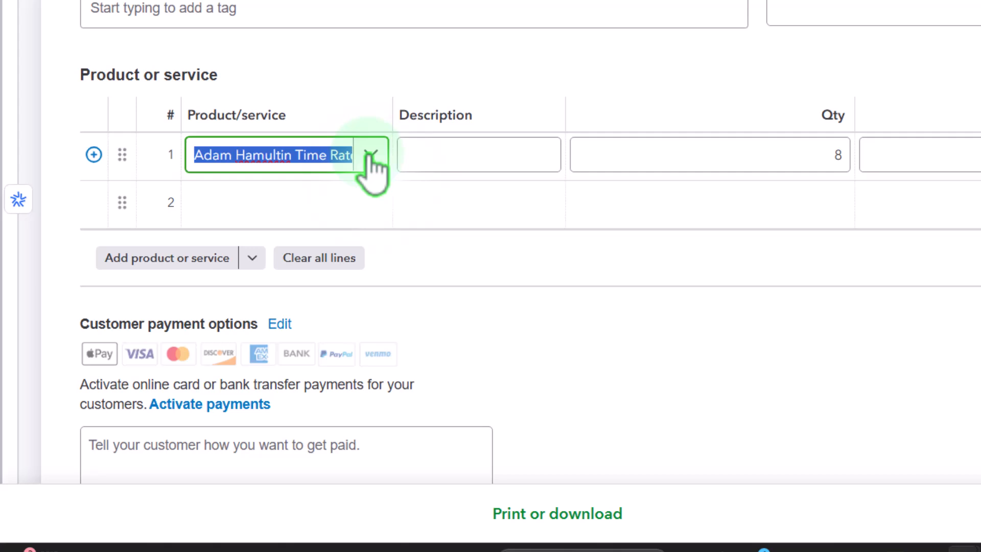
key(Tab)
key(Tab)
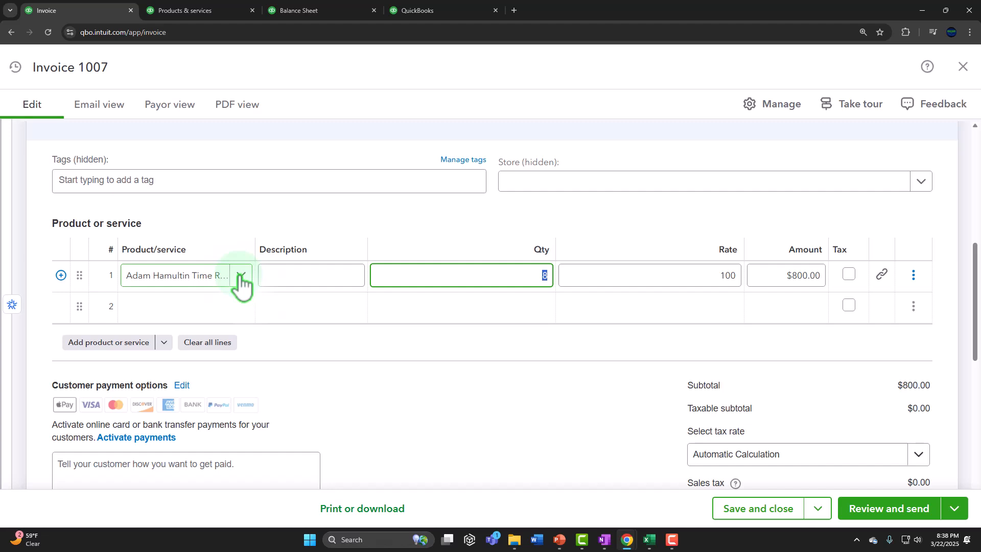
click(290, 277)
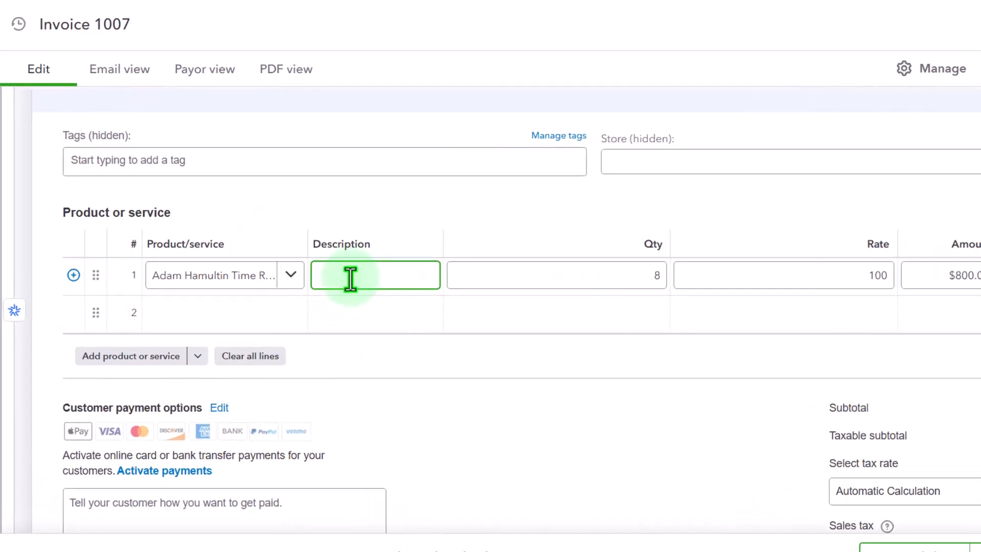
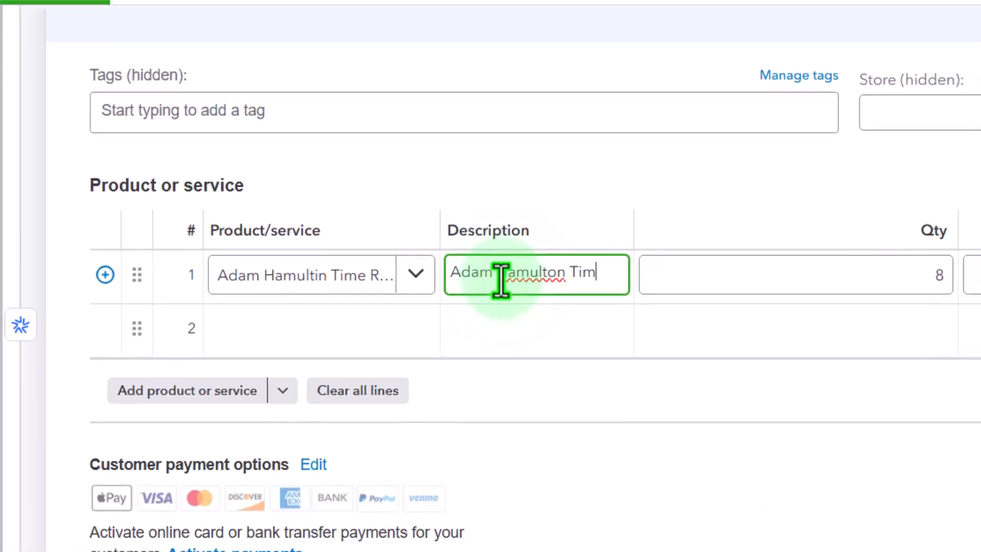
key(Tab)
key(Tab)
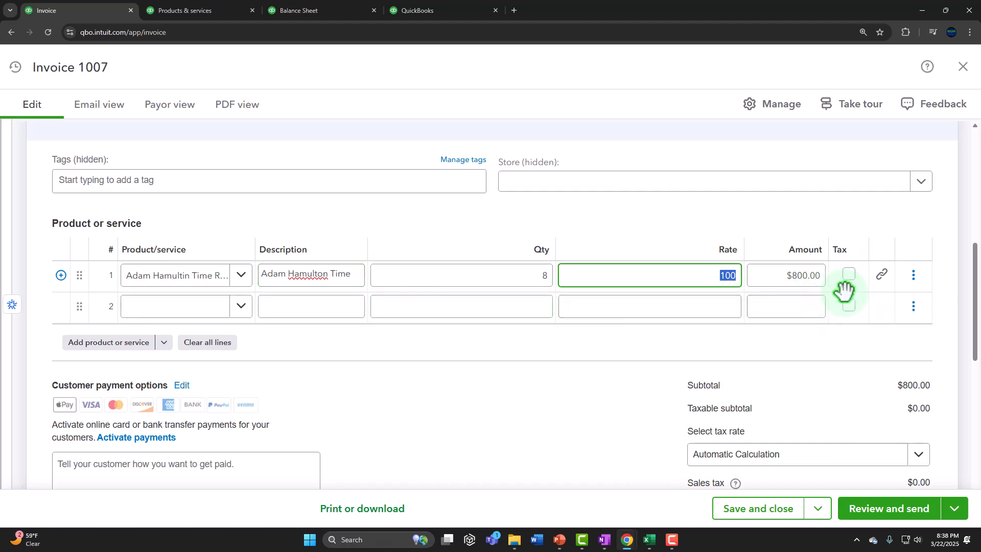
scroll(844, 294, down, 2)
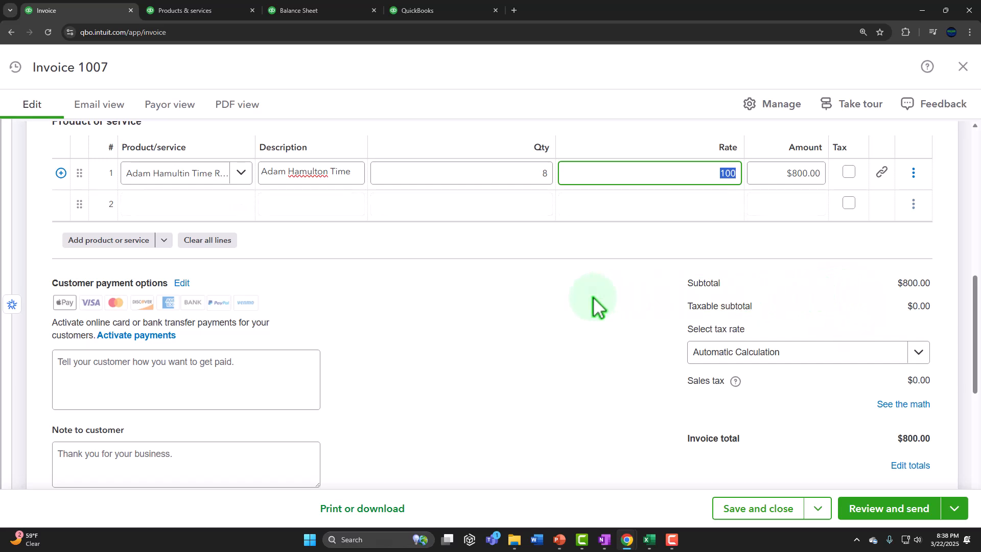
scroll(516, 324, down, 1)
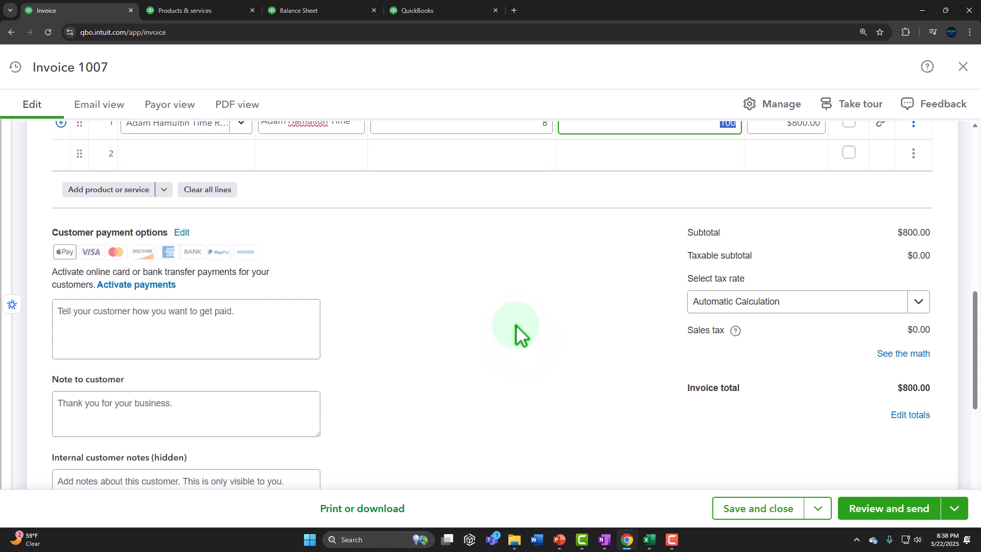
scroll(500, 323, up, 1)
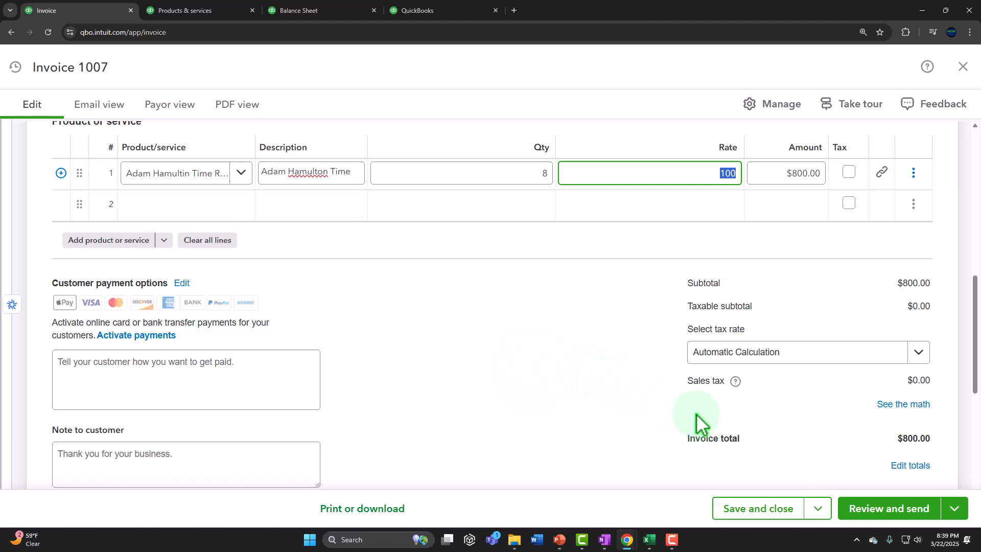
Step: Save and close invoice 1007 for $800.00
click(934, 511)
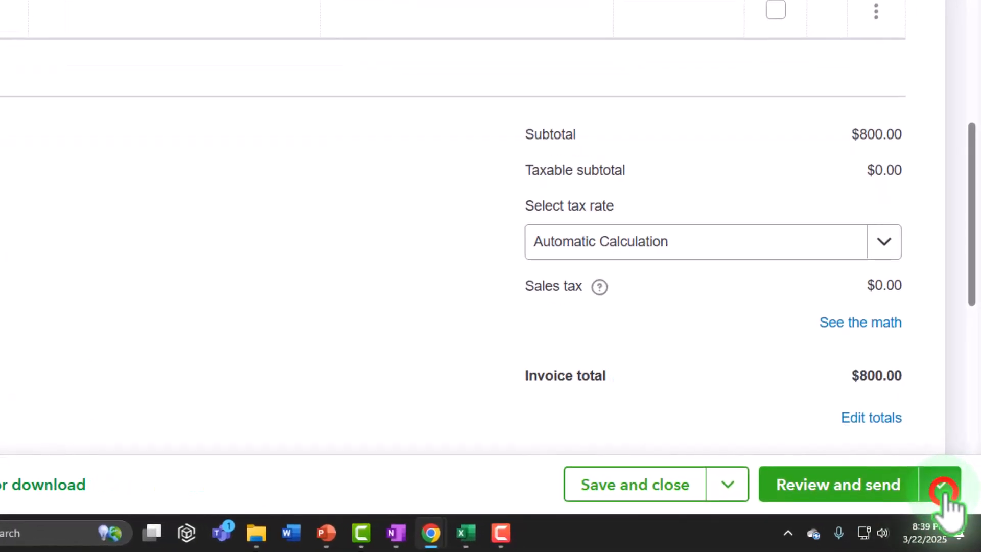
click(944, 493)
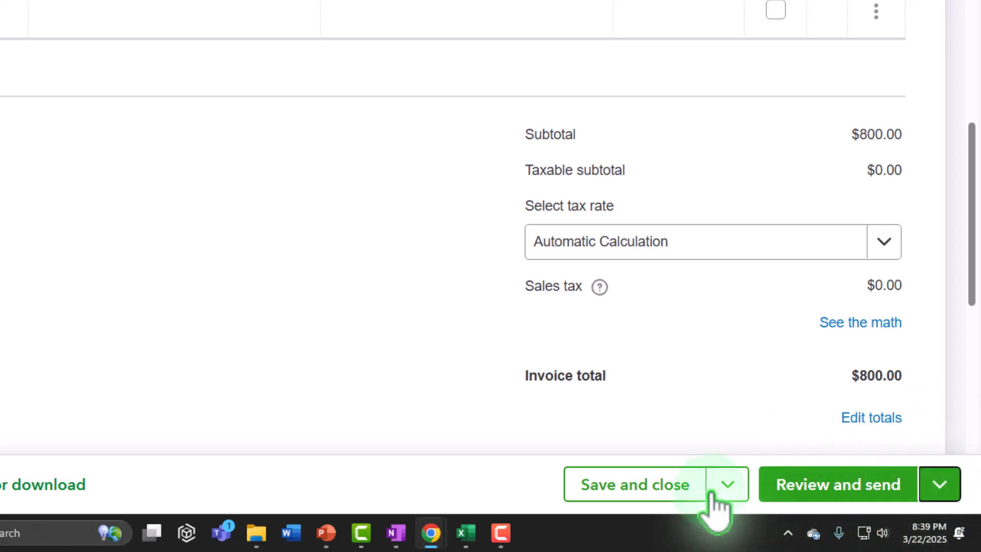
click(654, 491)
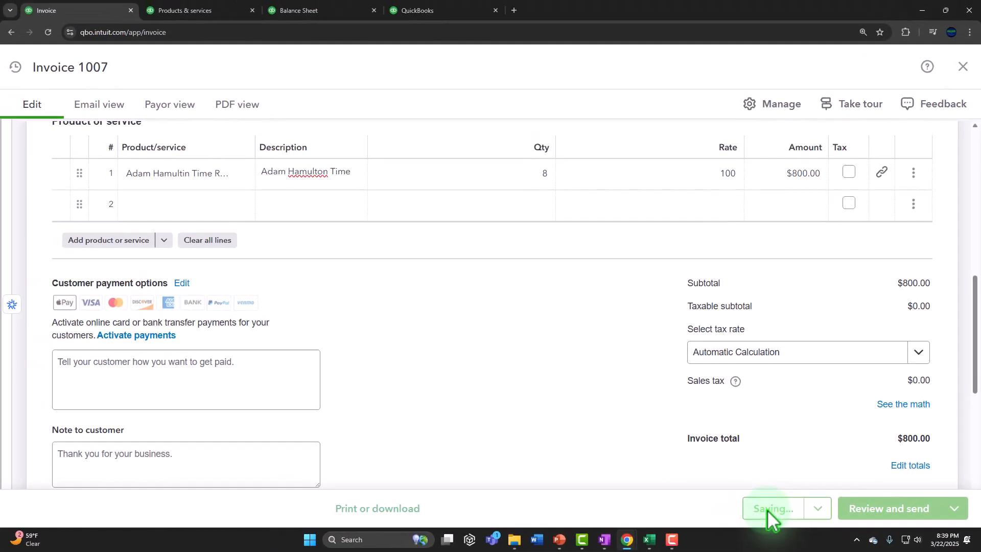
click(195, 10)
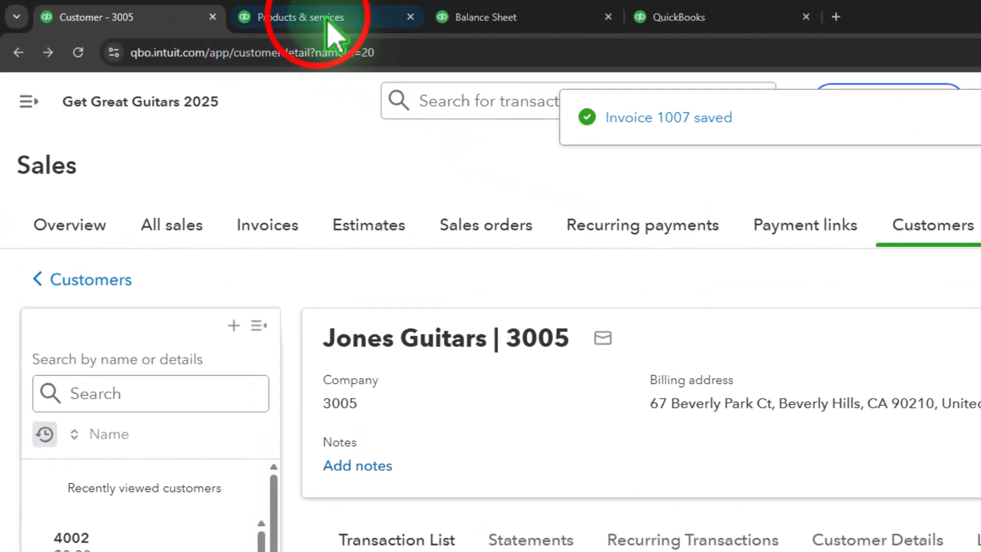
Step: Refresh the January Balance Sheet so it includes invoice 1007
click(526, 21)
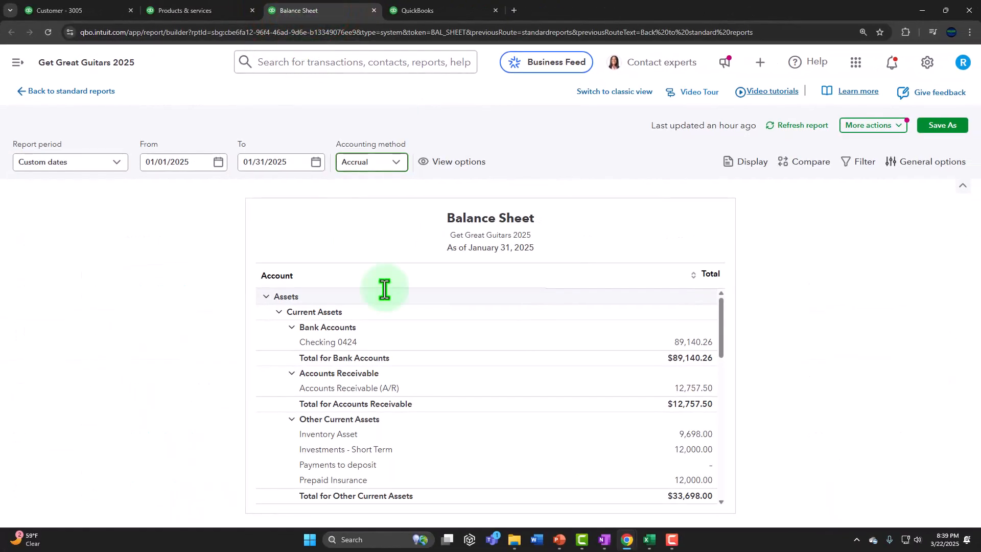
click(797, 125)
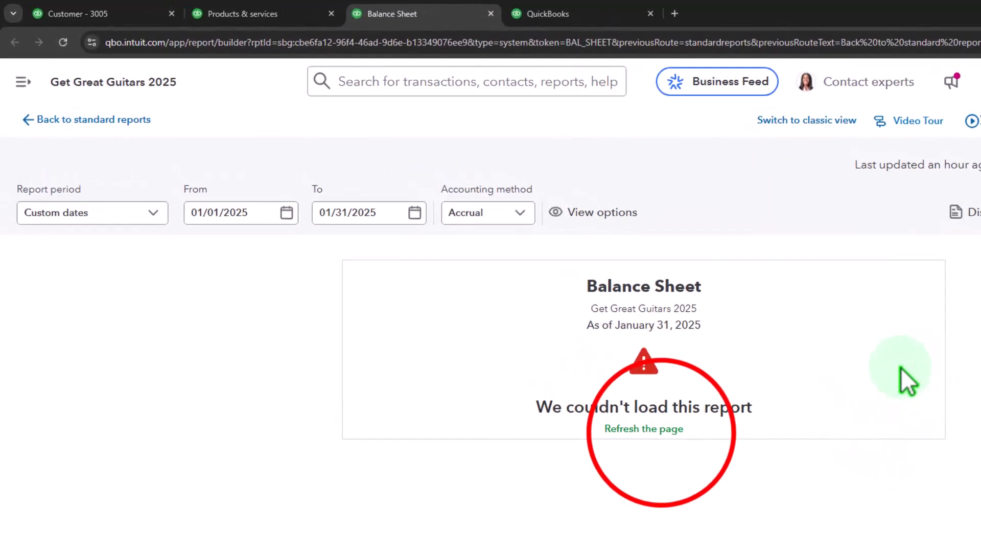
click(502, 333)
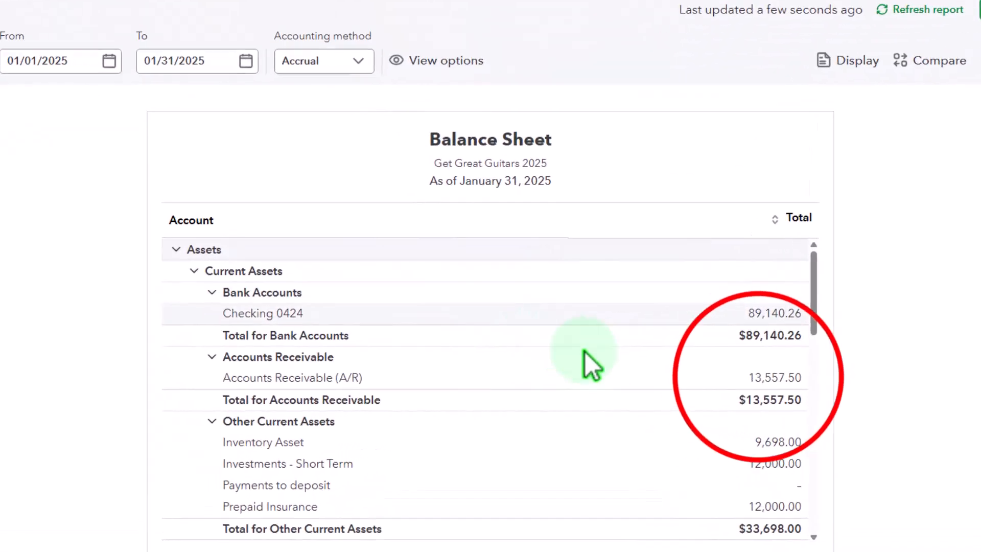
Step: Drill into the 13,557.50 Accounts Receivable and open invoice 1007's 800.00 entry
click(766, 378)
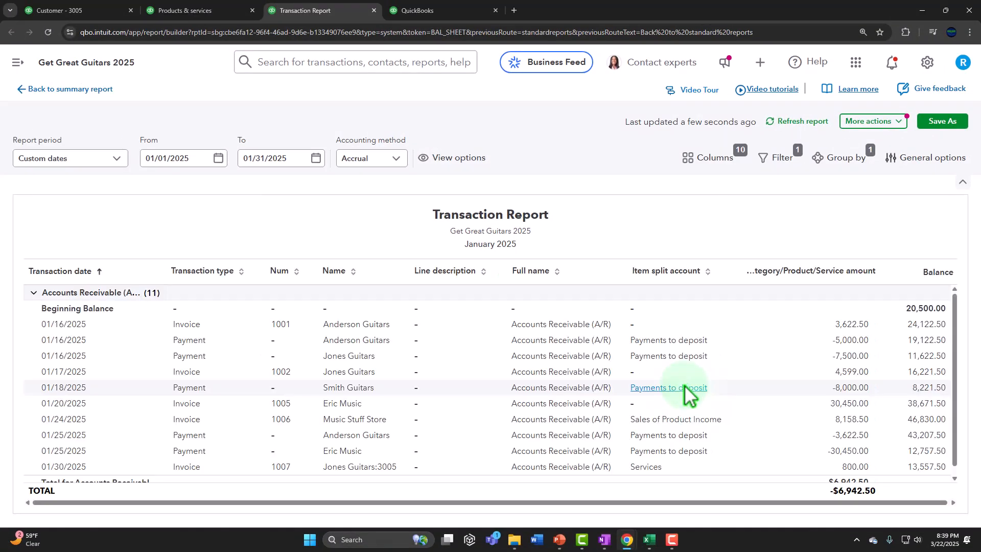
scroll(684, 385, down, 3)
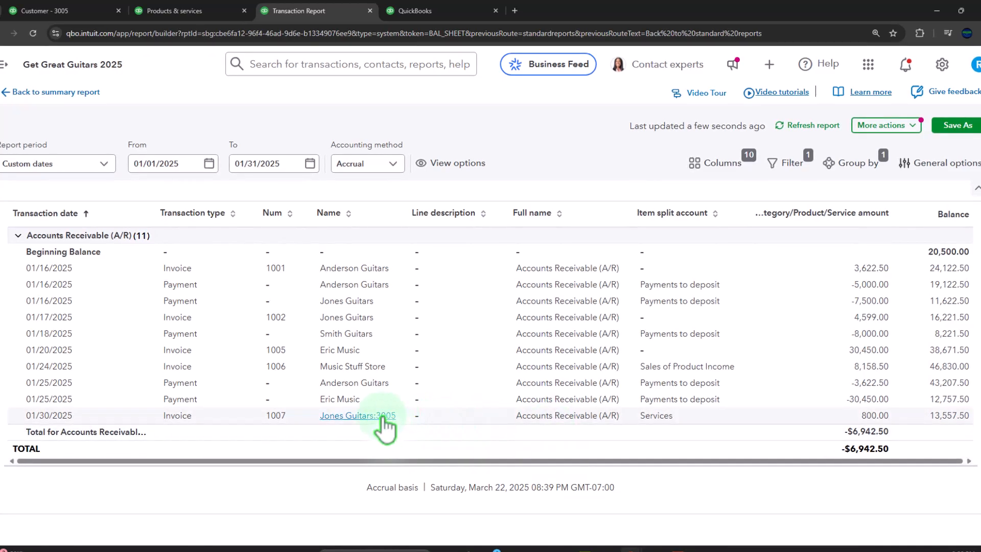
click(869, 416)
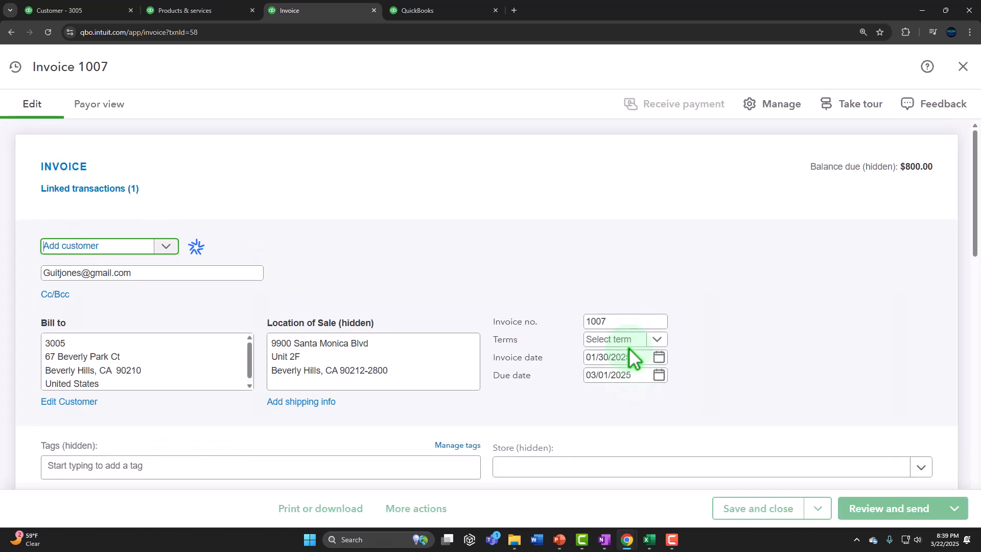
scroll(627, 347, down, 5)
scroll(627, 347, down, 2)
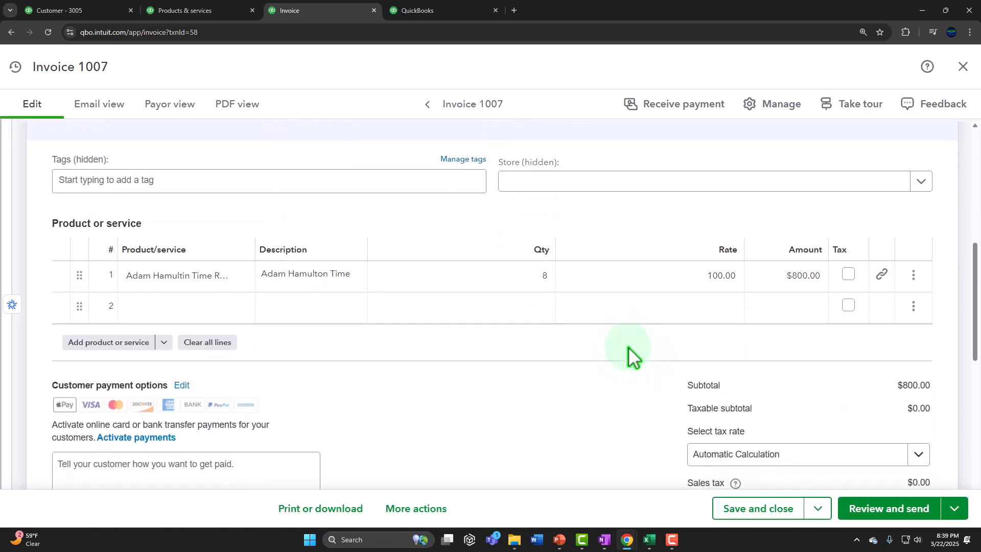
scroll(627, 346, up, 5)
click(962, 69)
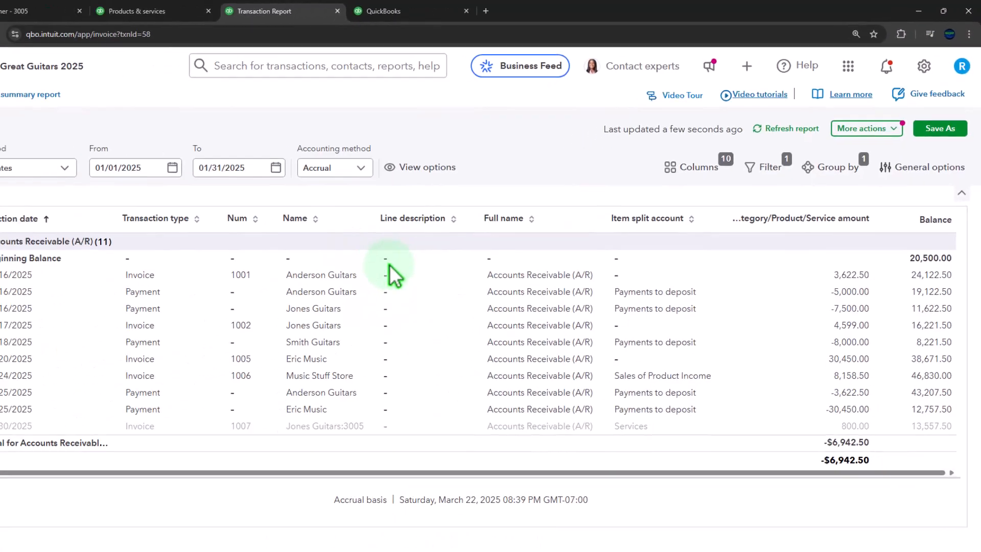
Step: Refresh the January Profit and Loss report
click(156, 177)
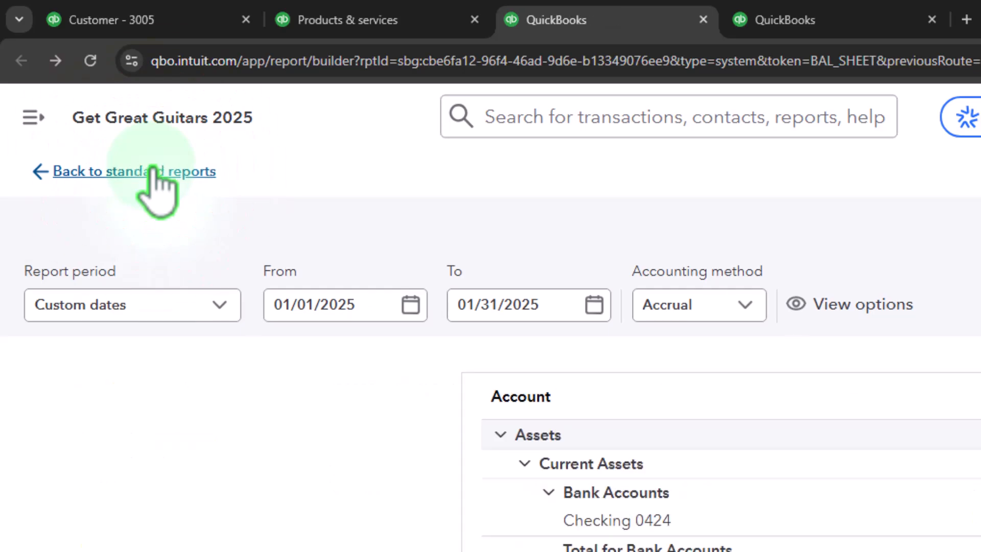
click(813, 19)
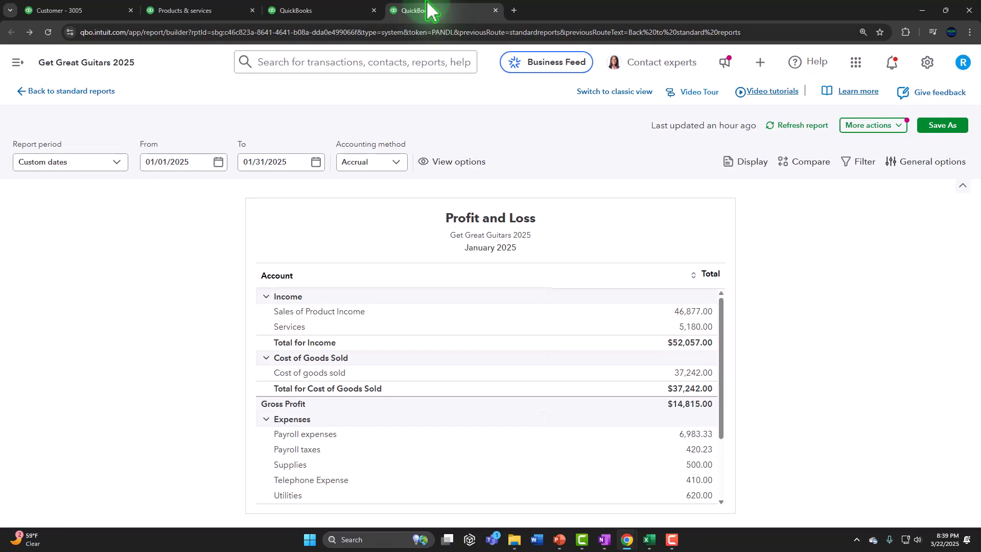
click(789, 126)
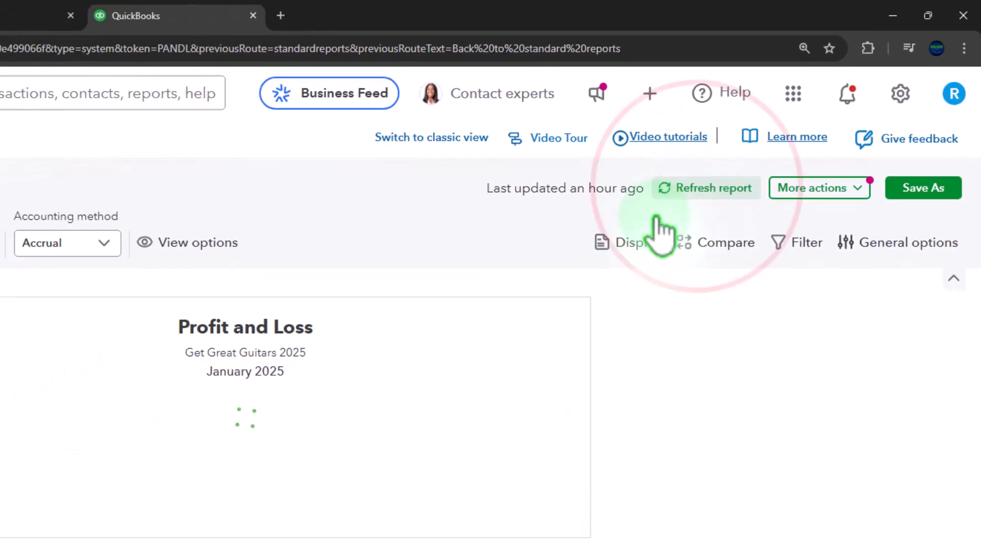
click(508, 326)
click(511, 325)
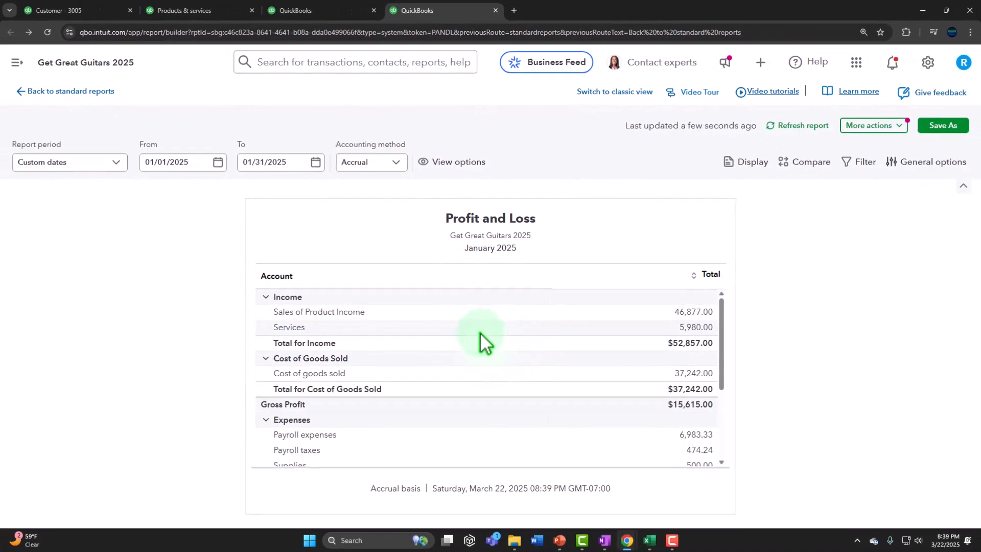
Step: Check that the 5,980.00 Services income includes invoice 1007's 800.00, then return to the summary
scroll(398, 350, down, 3)
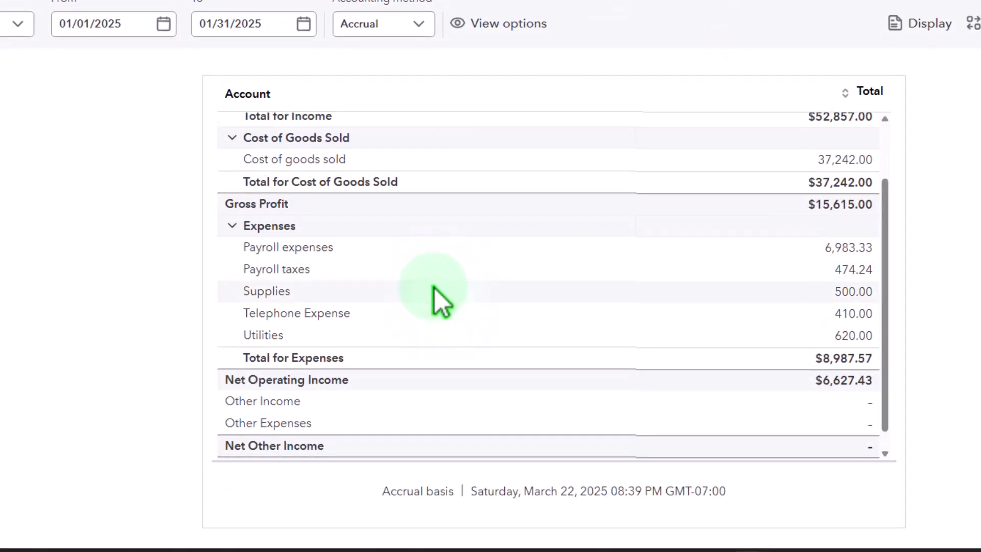
scroll(435, 288, up, 5)
click(849, 263)
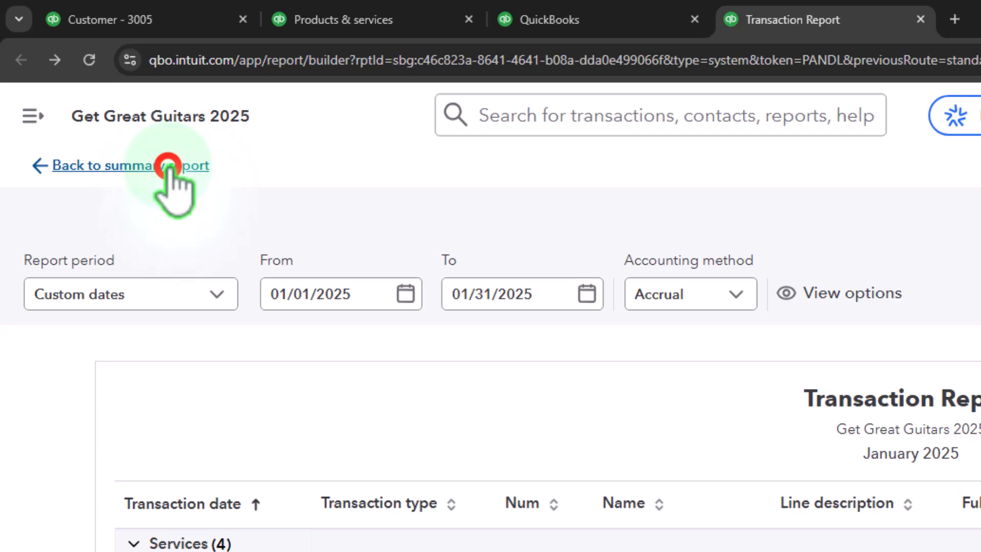
click(169, 165)
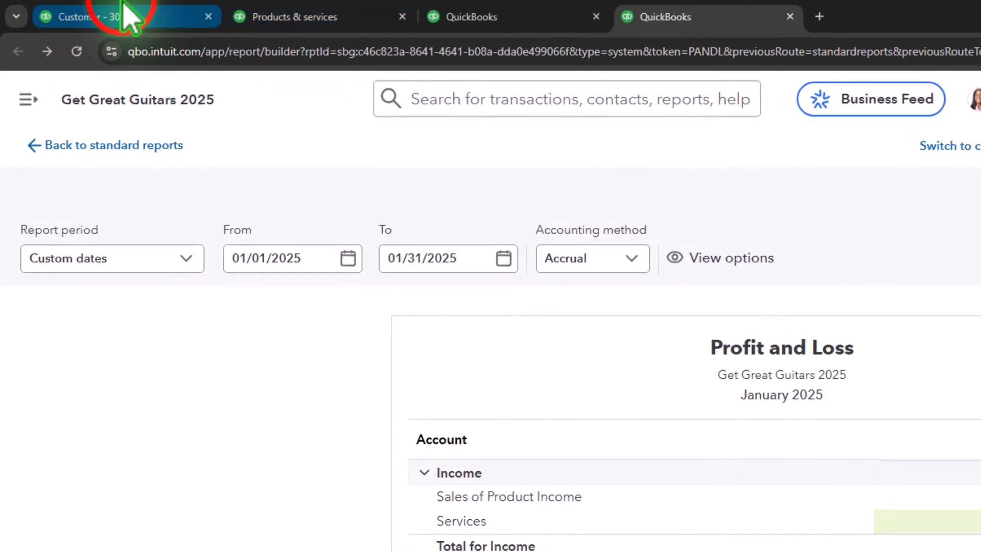
click(164, 15)
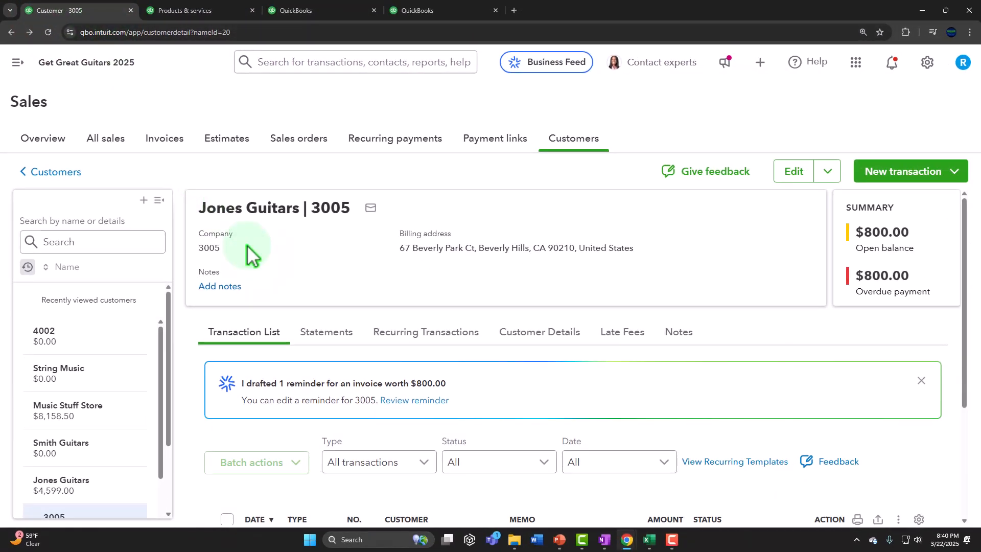
scroll(586, 217, down, 3)
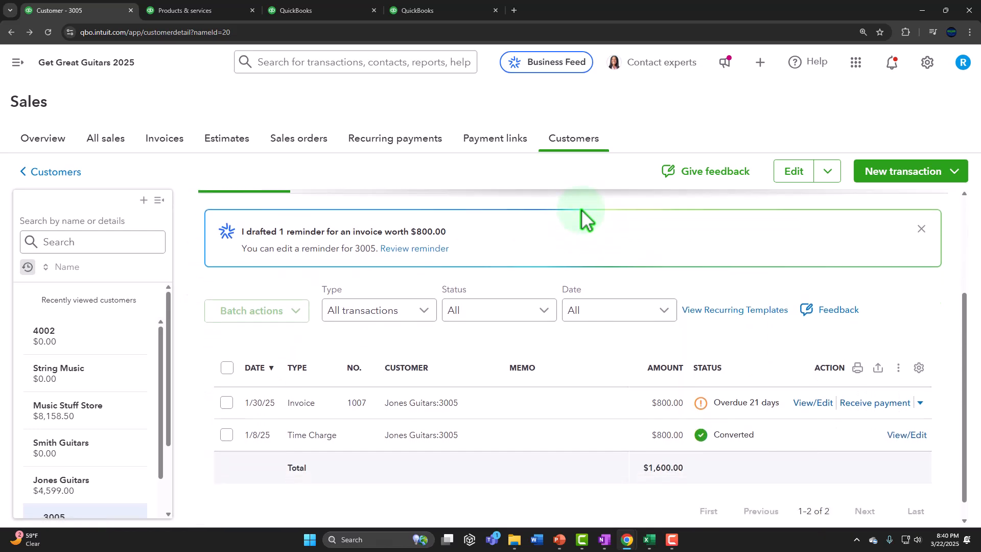
scroll(582, 209, down, 1)
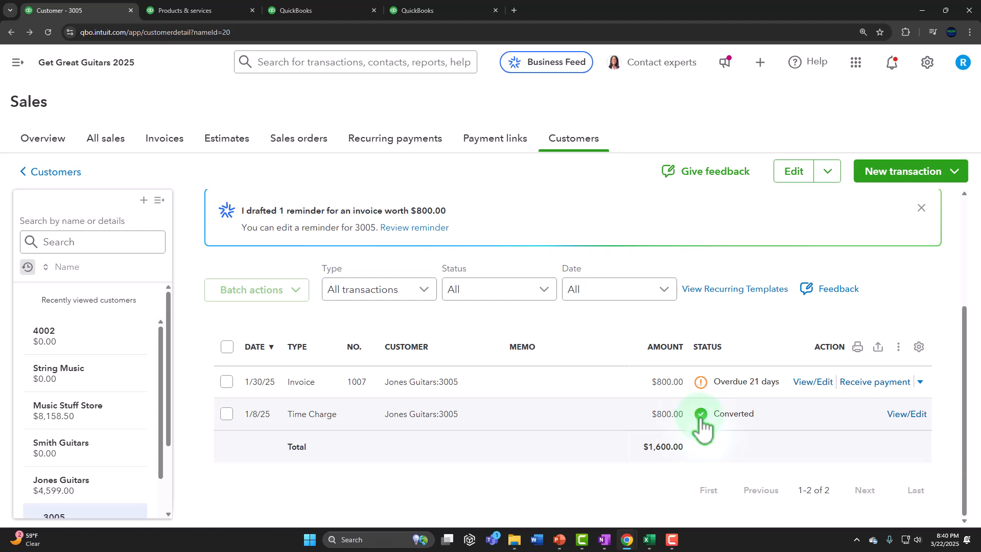
click(445, 8)
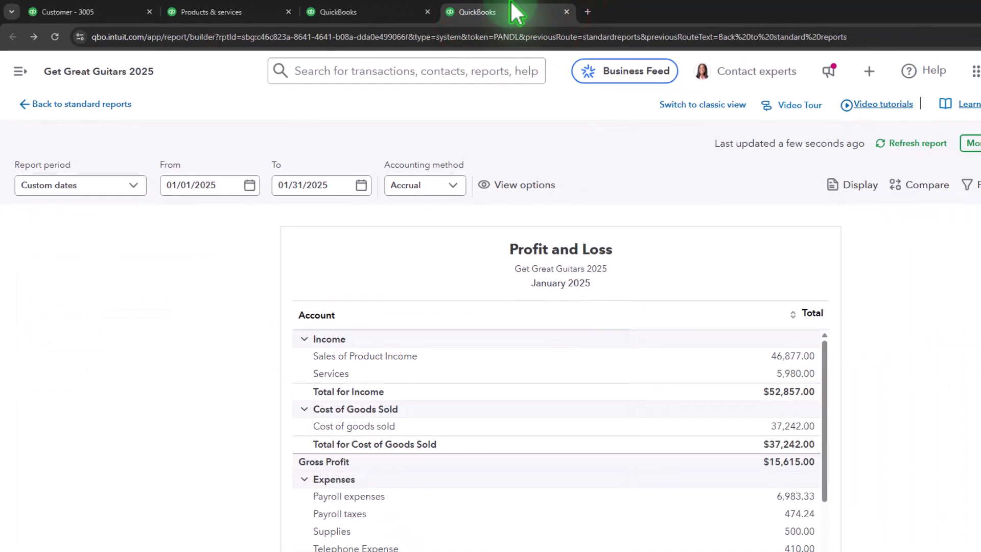
Step: Break the Profit and Loss columns out by Customer to see 3005's $800 Services
click(177, 239)
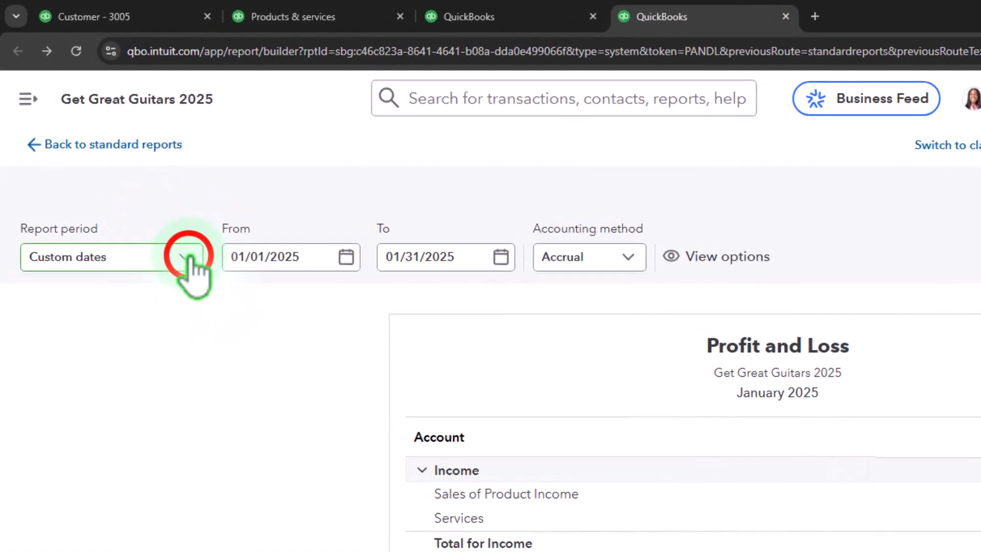
click(179, 241)
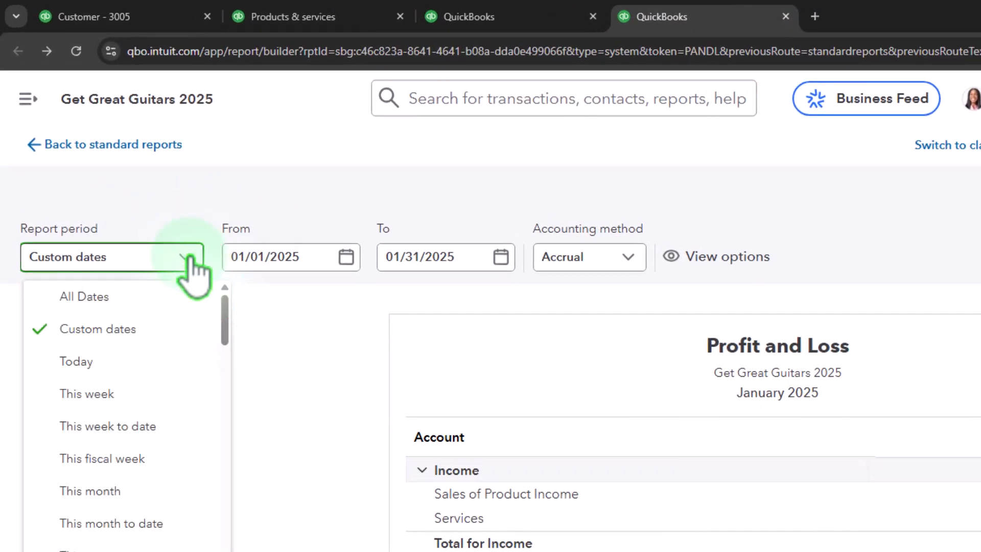
click(350, 350)
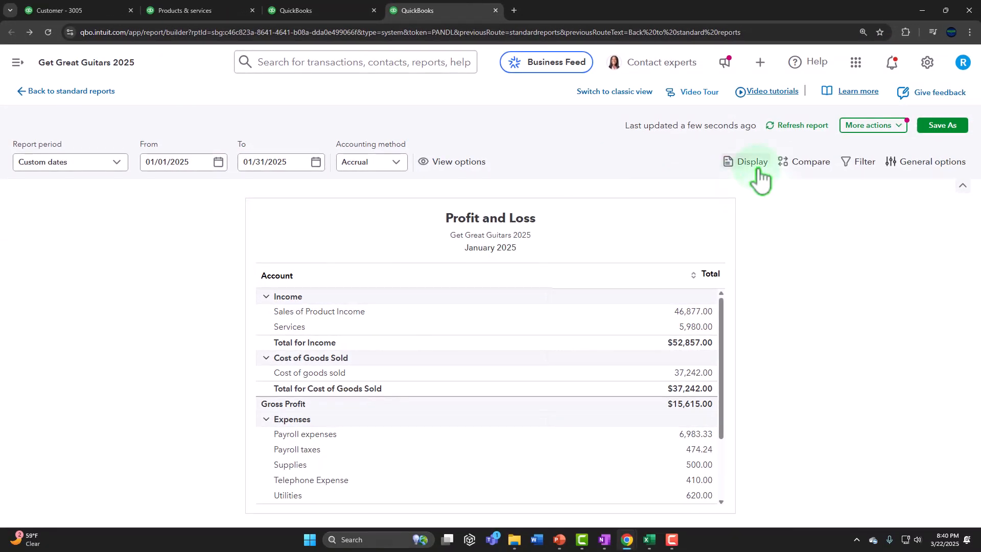
click(756, 169)
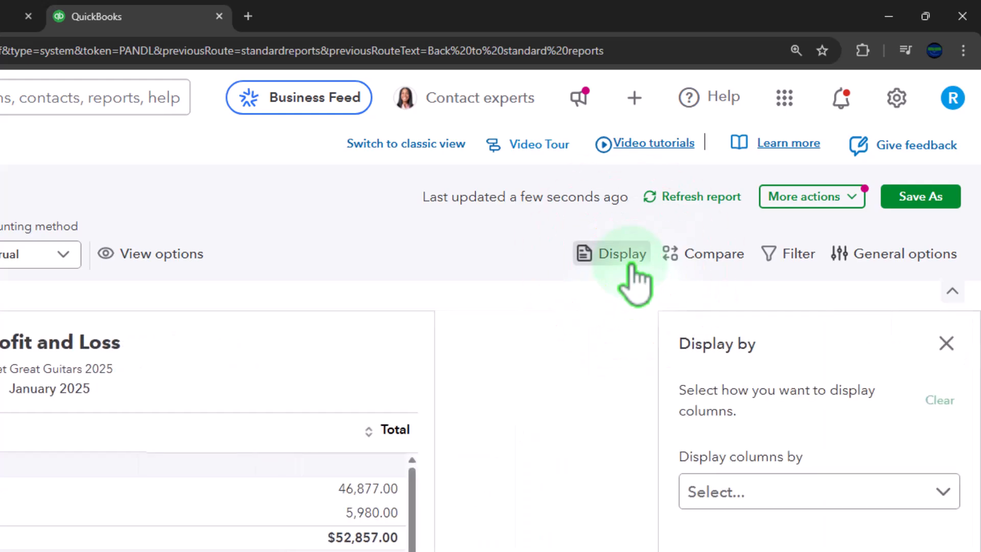
click(806, 491)
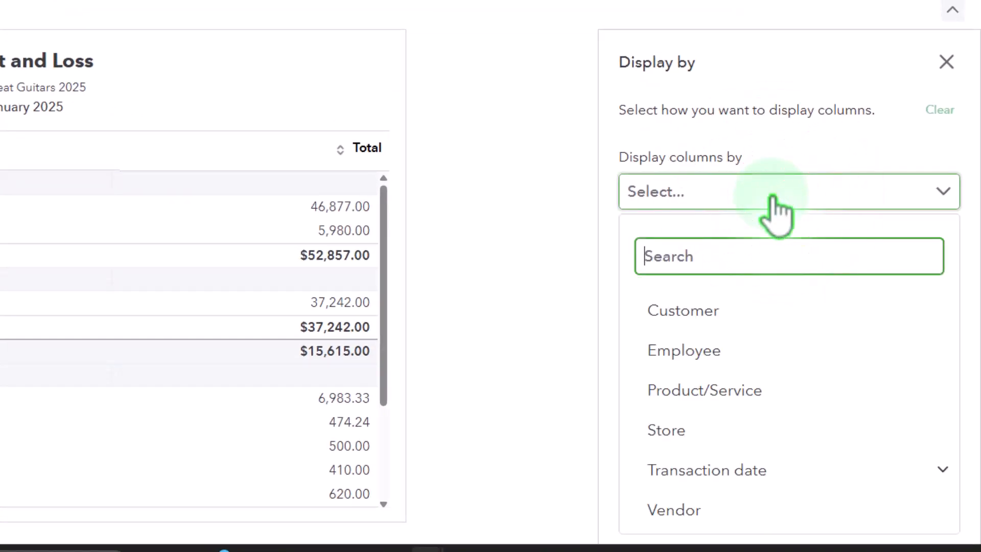
click(784, 319)
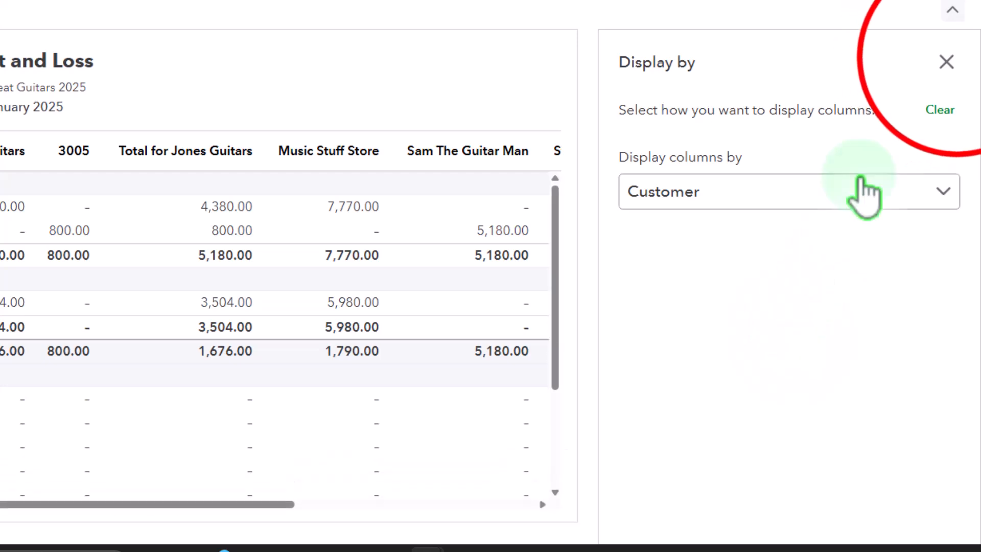
click(947, 62)
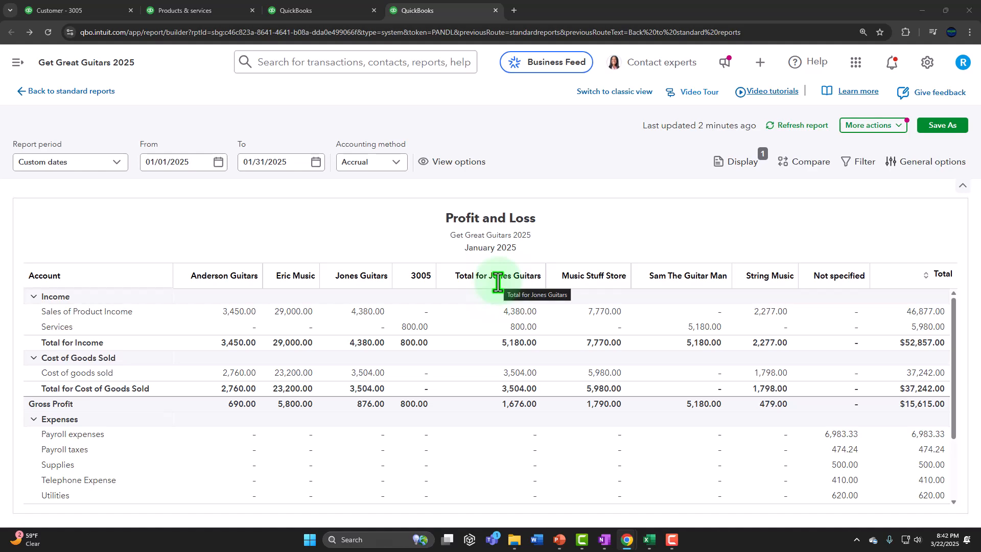
Step: Clear the customer column breakdown, restoring the single Total column
click(19, 66)
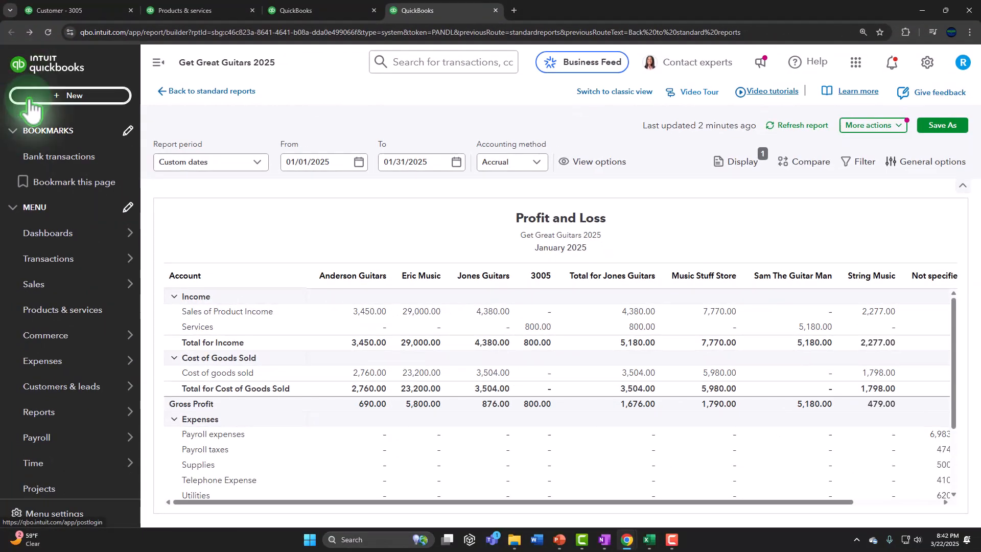
mouse_move(70, 240)
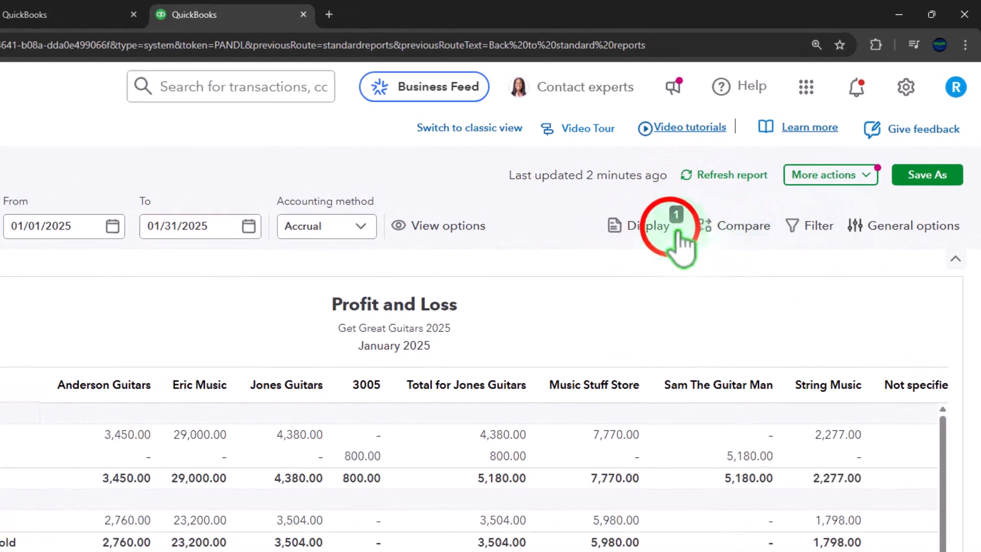
click(674, 238)
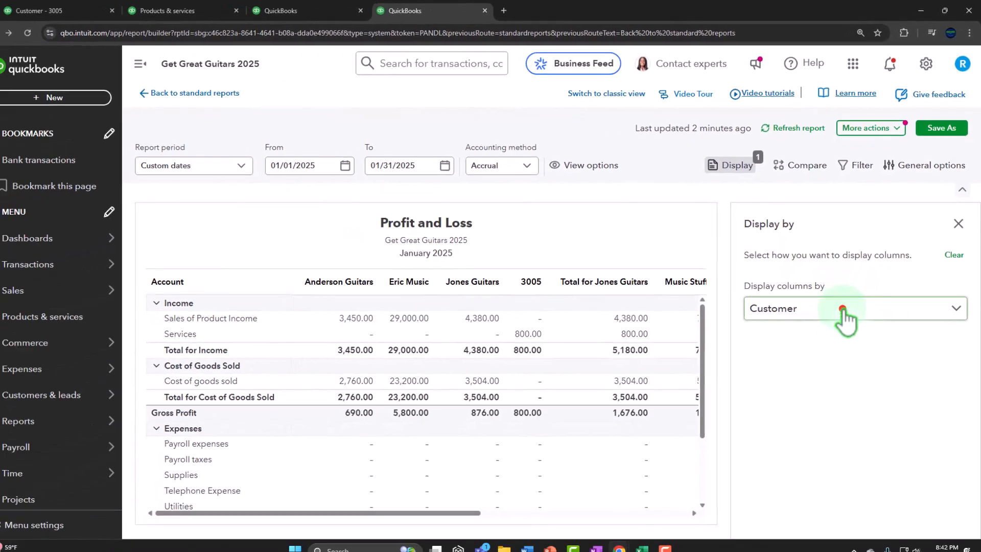
click(797, 434)
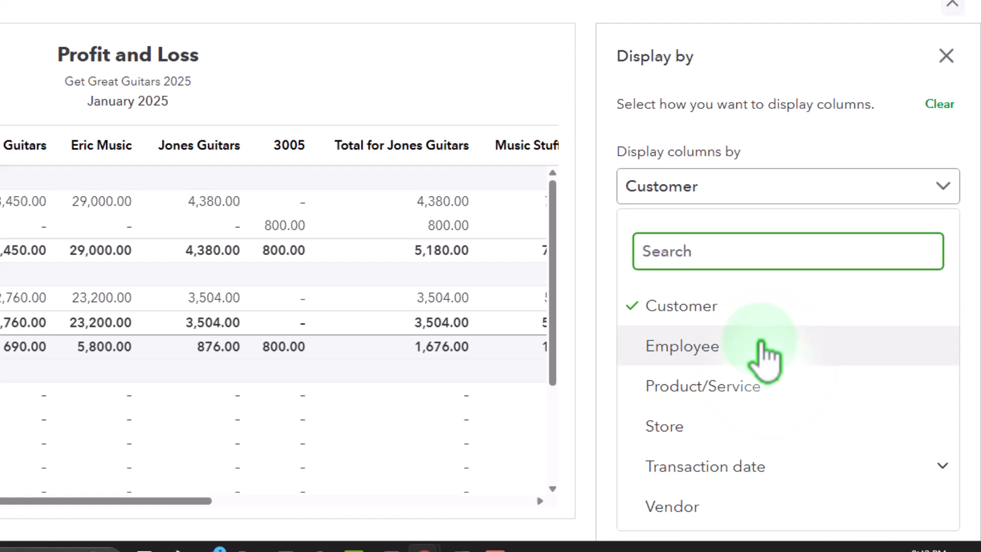
click(765, 353)
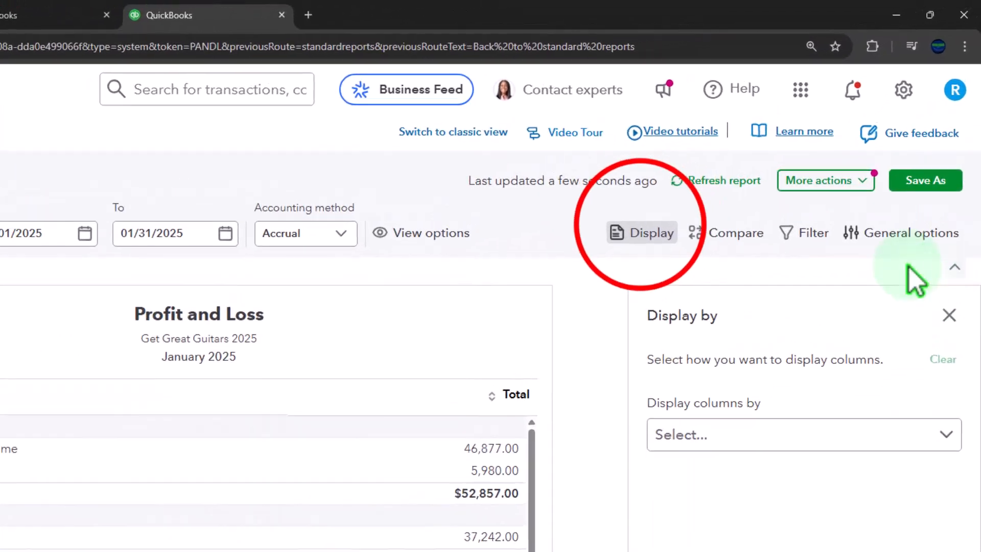
click(642, 232)
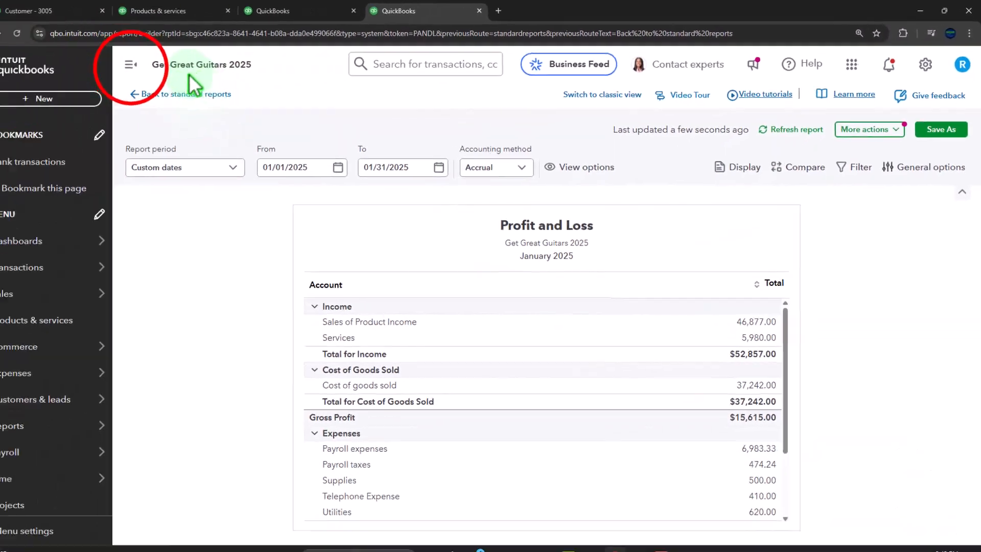
Step: Review the January Balance Sheet totaling $226,895.76, then return to customer 3005's sales page
click(243, 97)
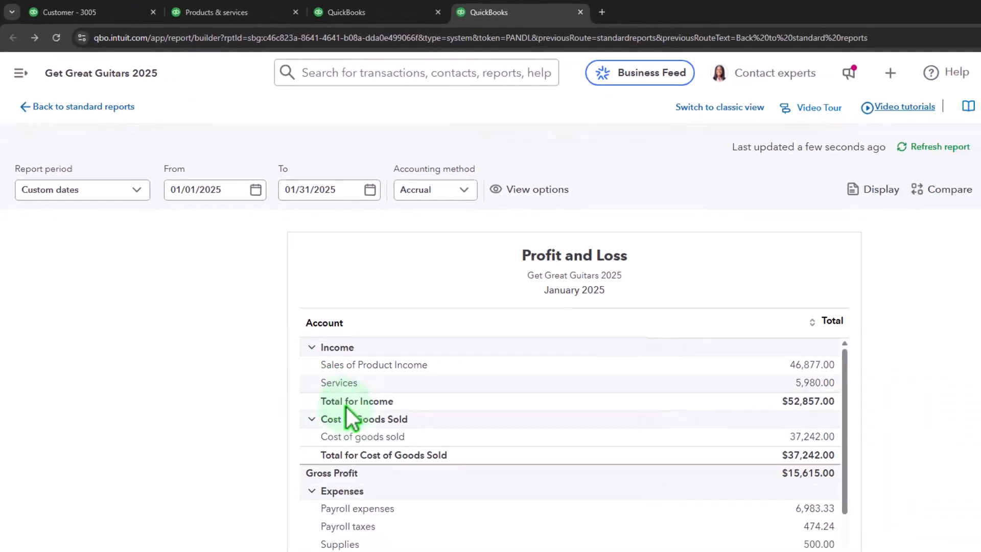
scroll(318, 363, down, 3)
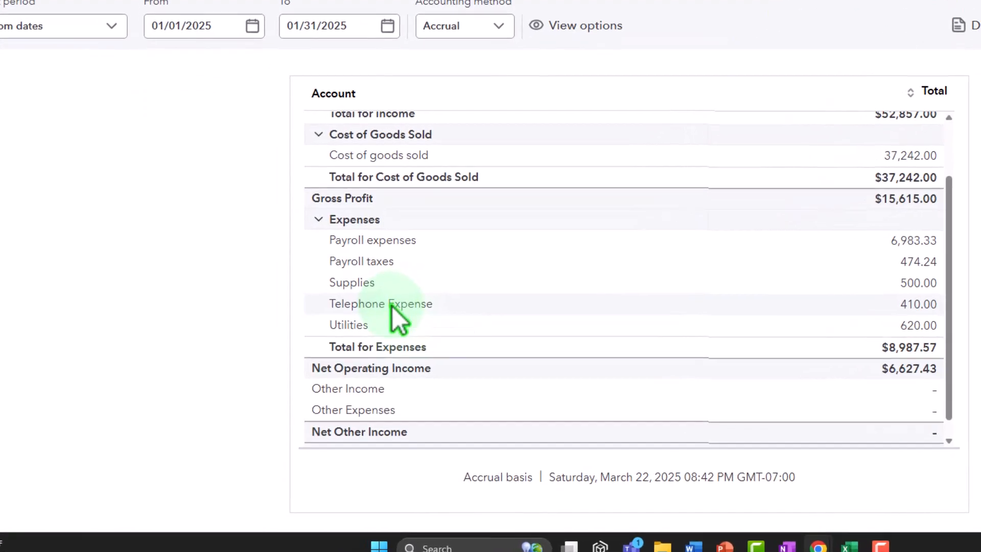
click(317, 11)
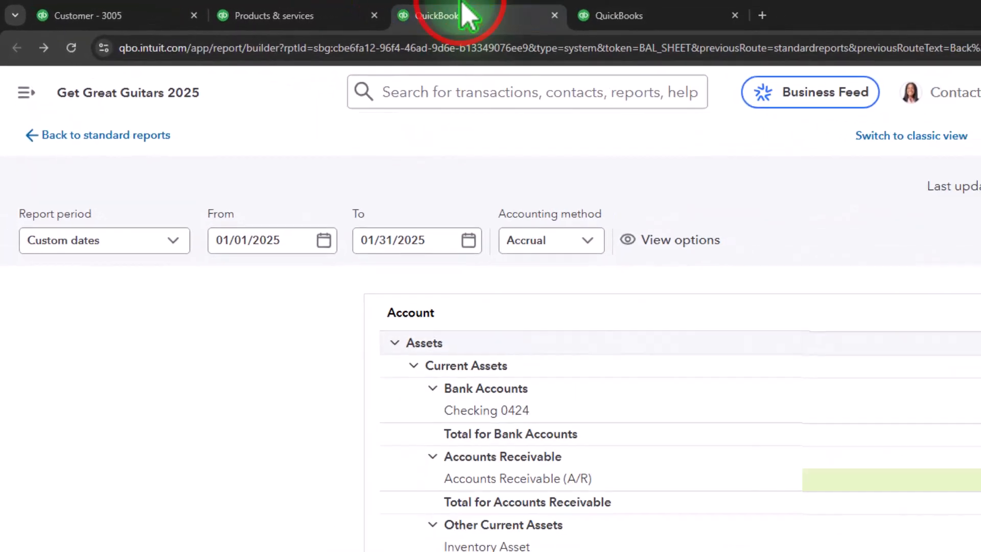
scroll(305, 323, down, 3)
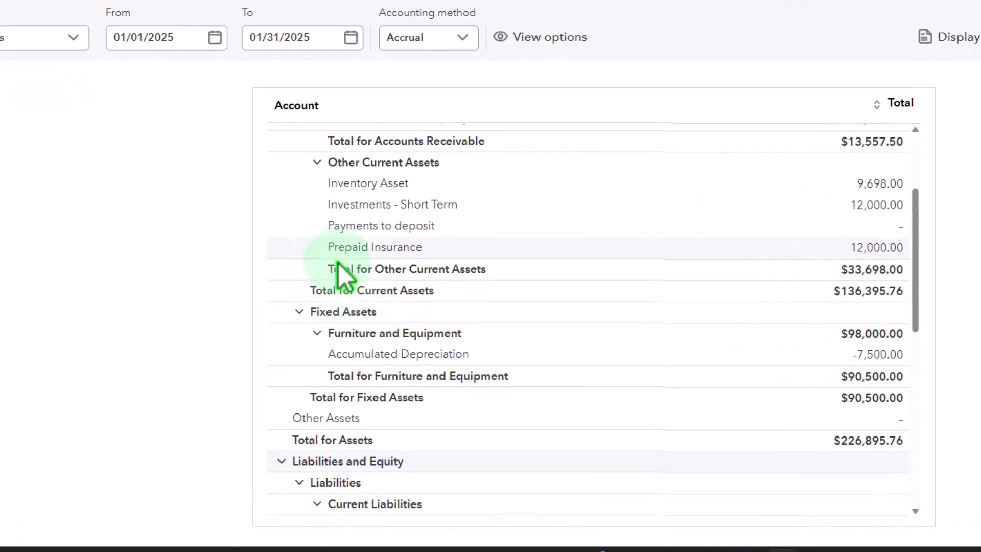
scroll(341, 274, down, 8)
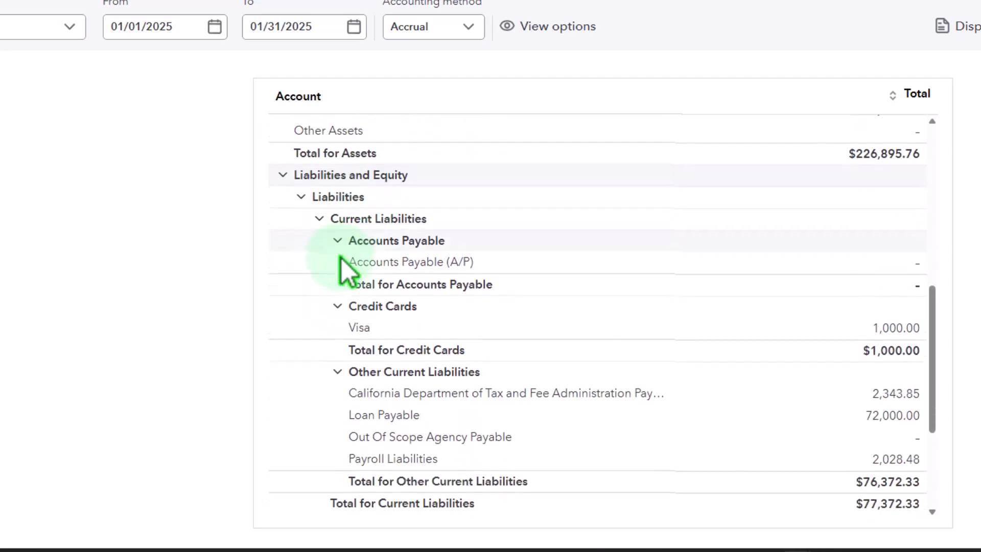
scroll(342, 259, down, 4)
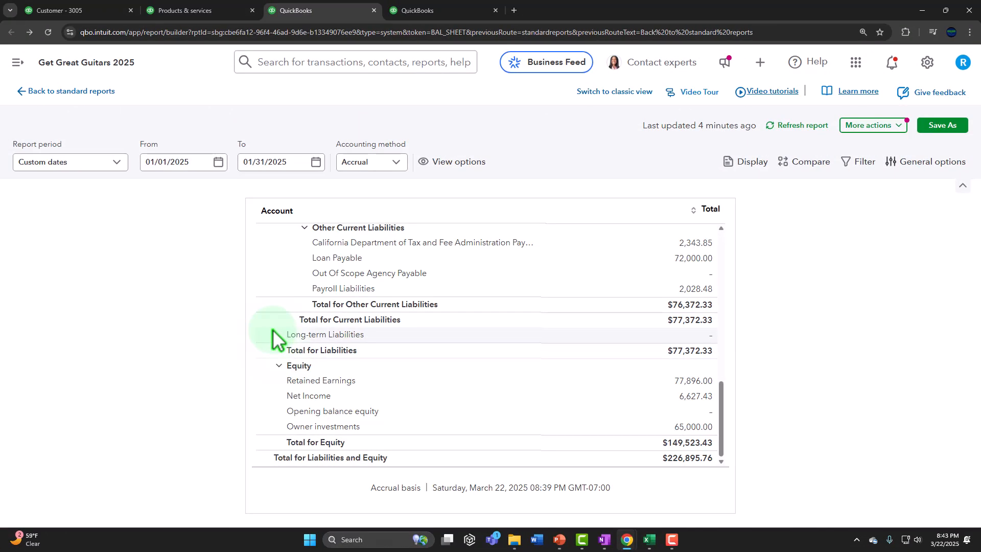
click(76, 10)
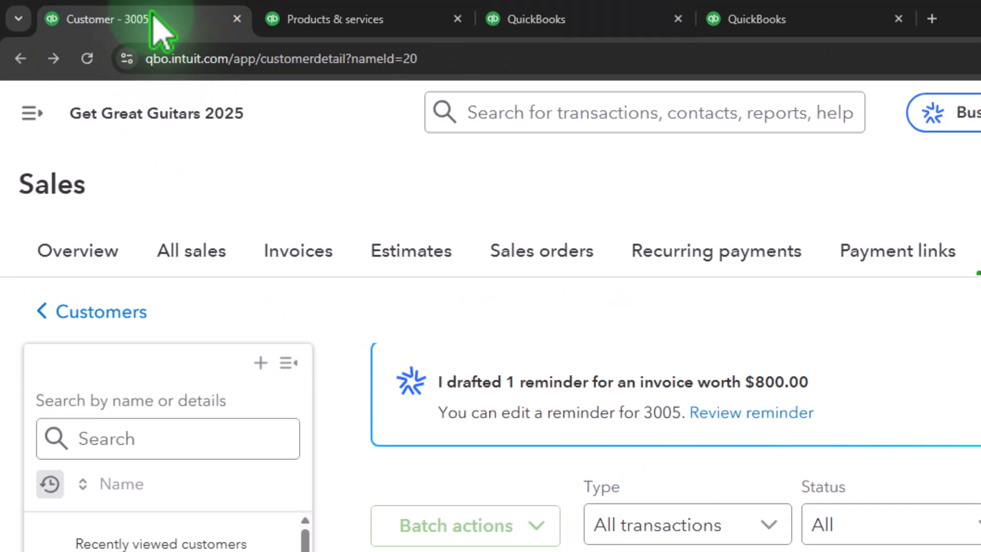
Step: Find the Trial Balance report by searching 'trial' in the reports list
click(30, 115)
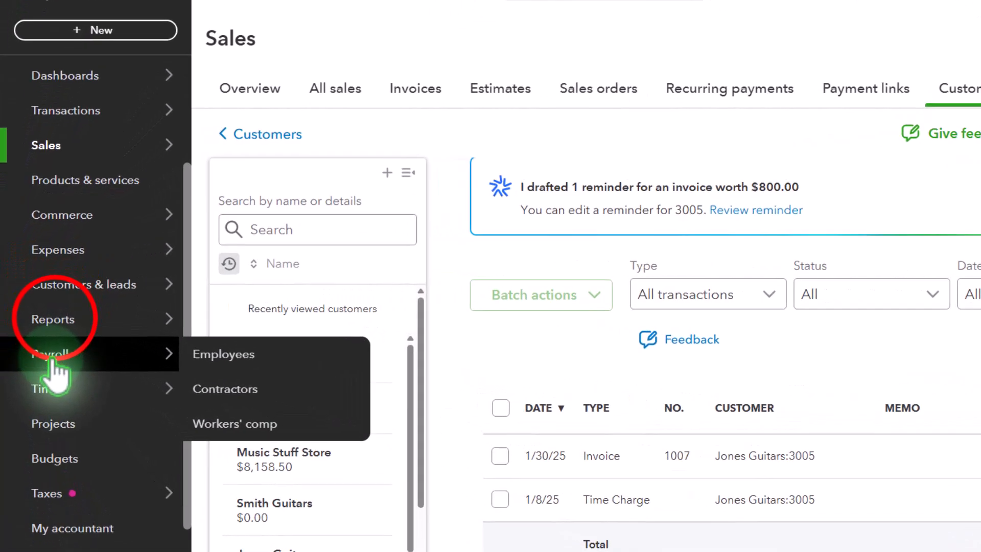
click(52, 318)
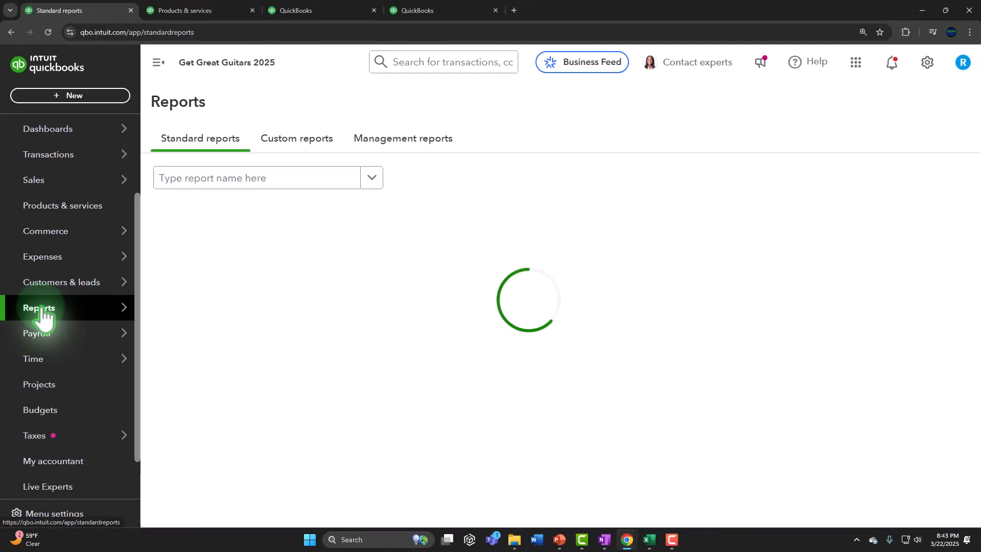
click(244, 180)
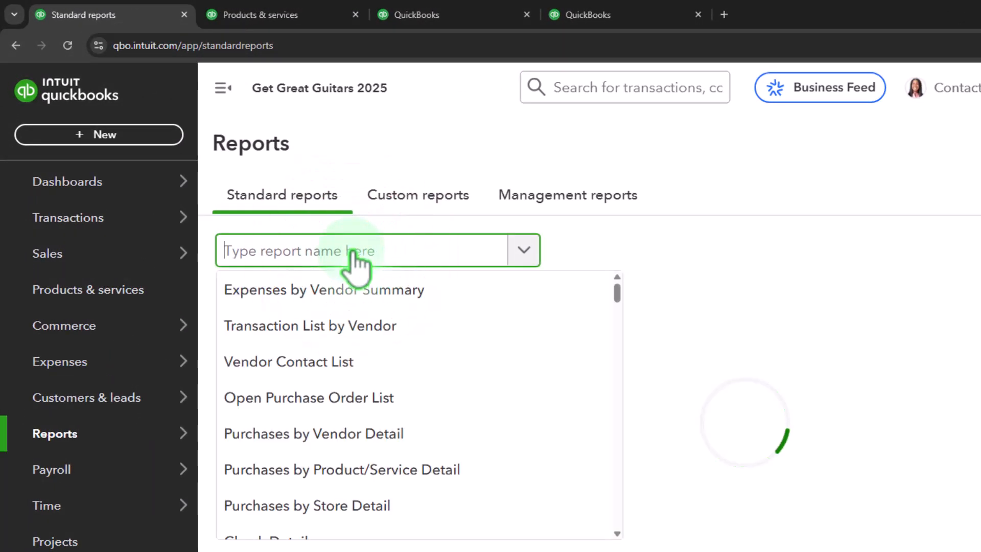
text(trial)
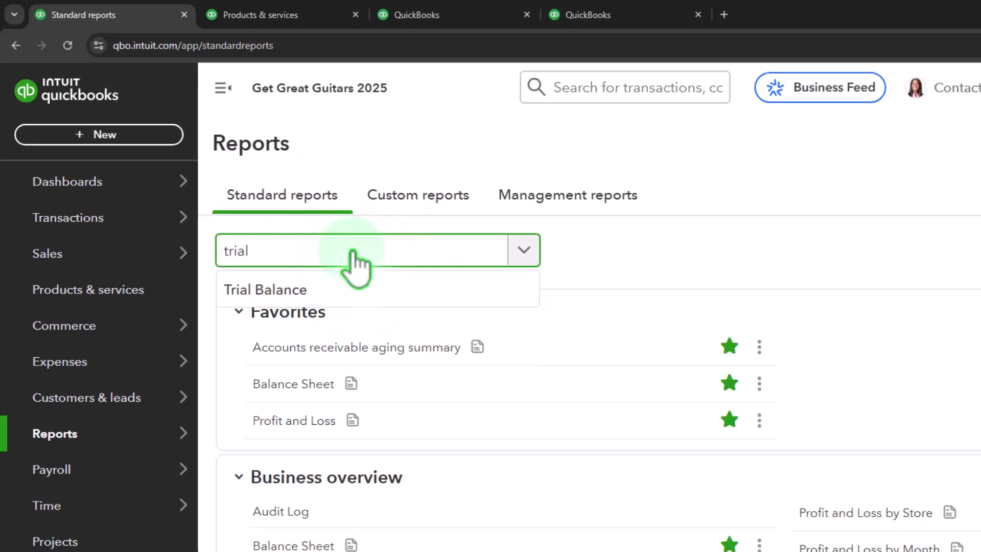
key(Return)
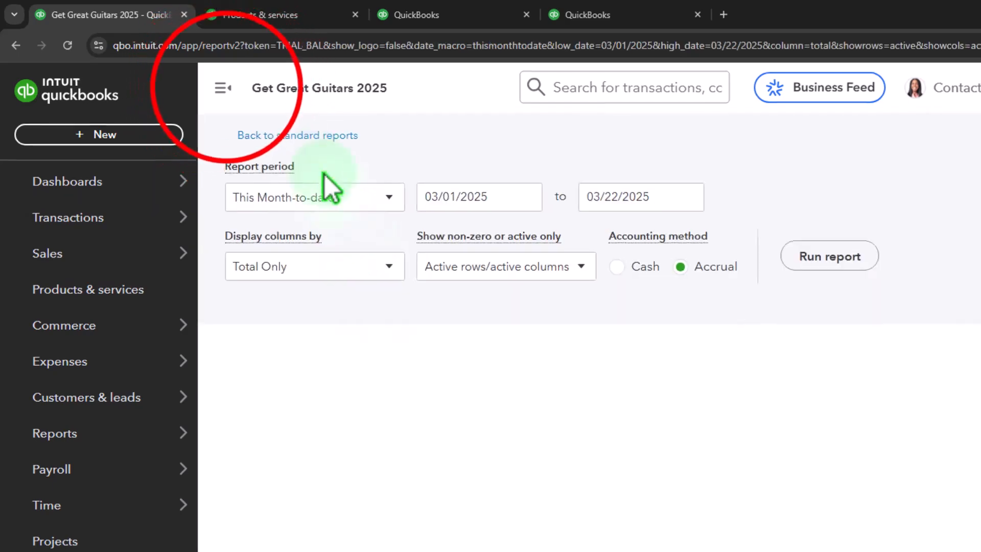
Step: Run the Trial Balance for 01/01/2025 to 01/31/2025, balancing at $280,625.33
click(226, 87)
drag(296, 228, 35, 190)
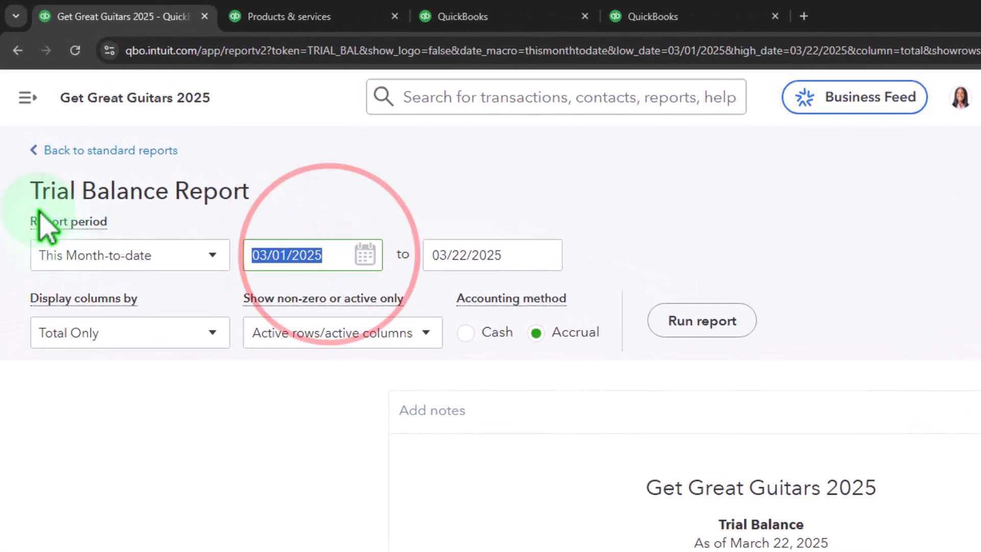
text(01/01/2025)
key(Tab)
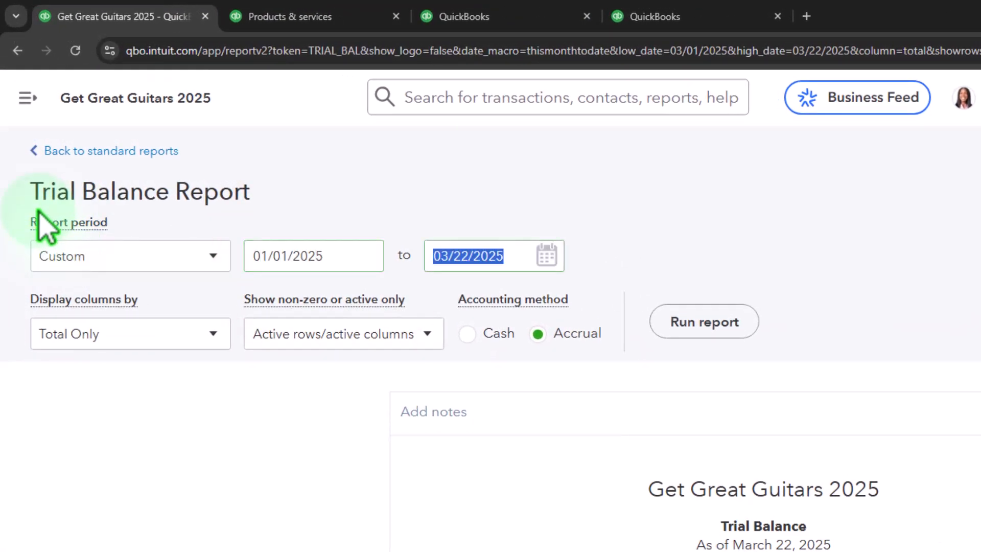
text(01/31/2025)
key(Tab)
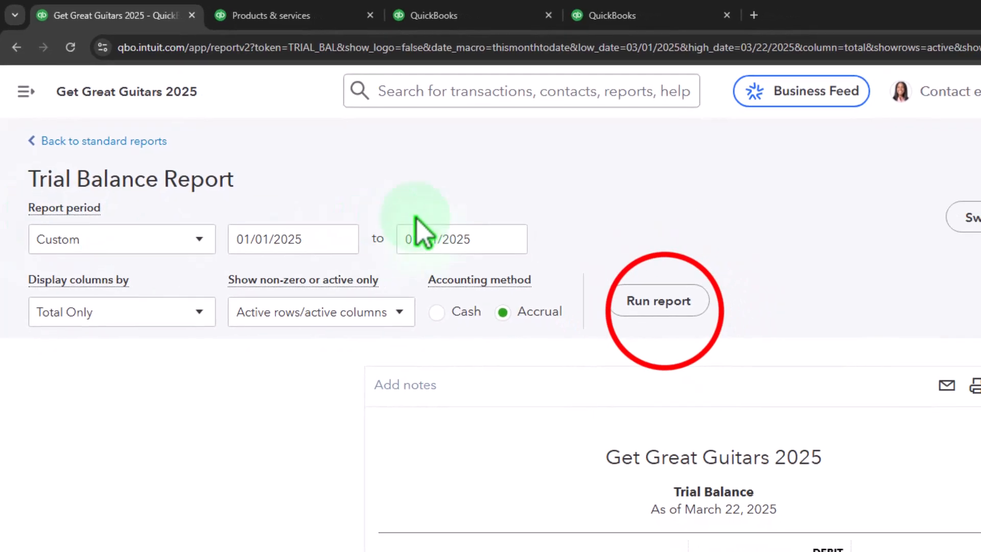
click(704, 321)
scroll(123, 306, down, 3)
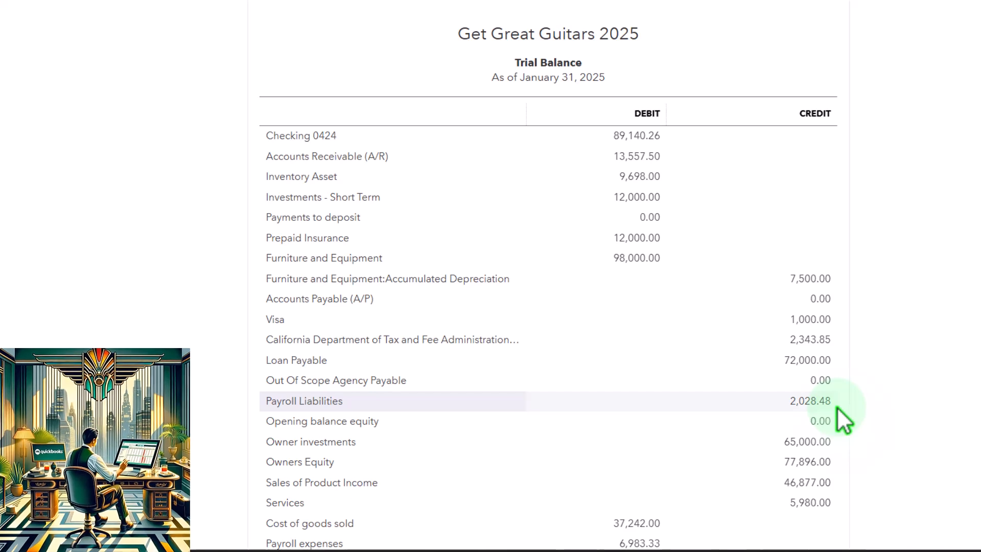
scroll(834, 424, down, 3)
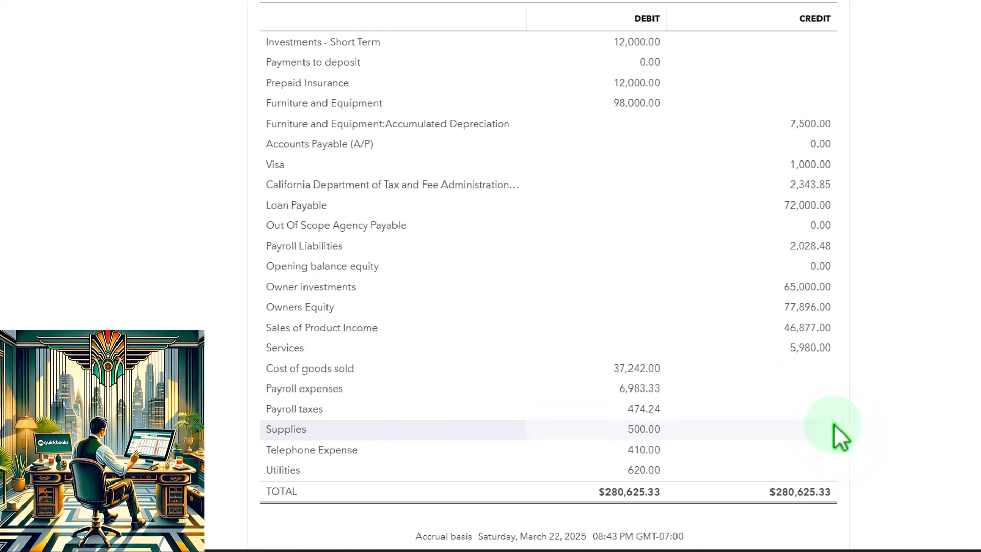